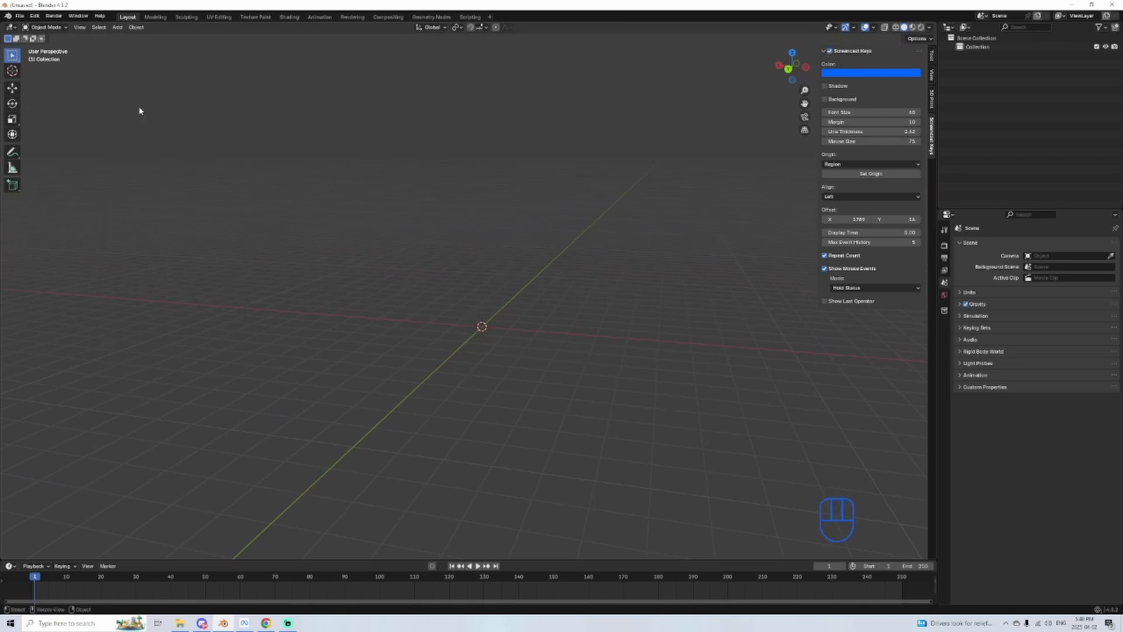
Step: Add a cube mesh to the empty scene
click(117, 28)
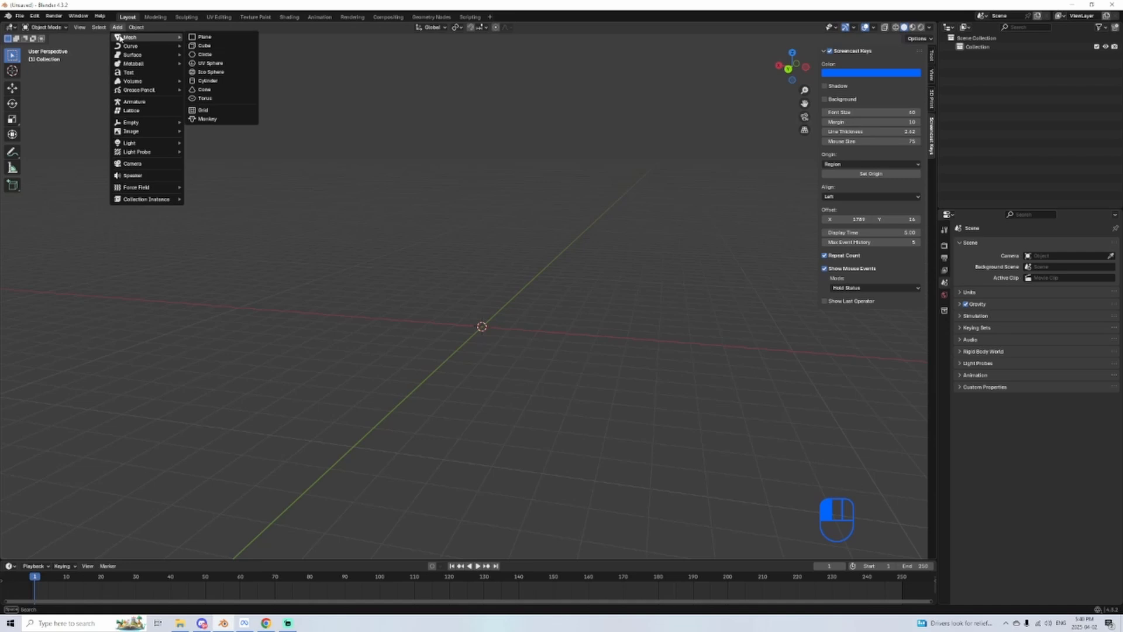
click(237, 46)
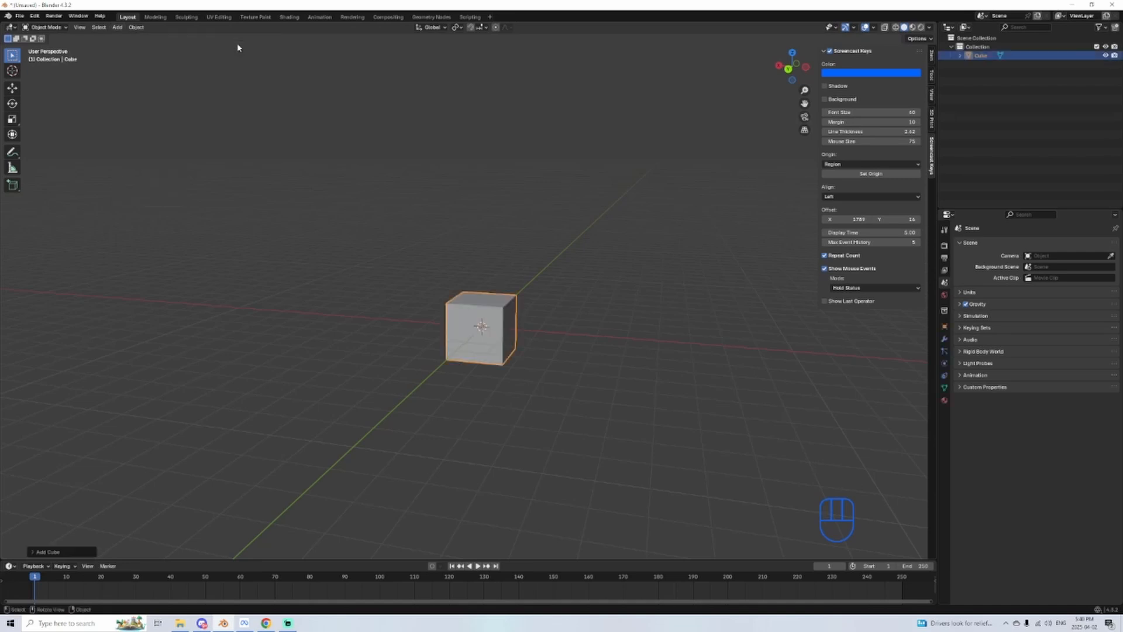
scroll(357, 353, up, 4)
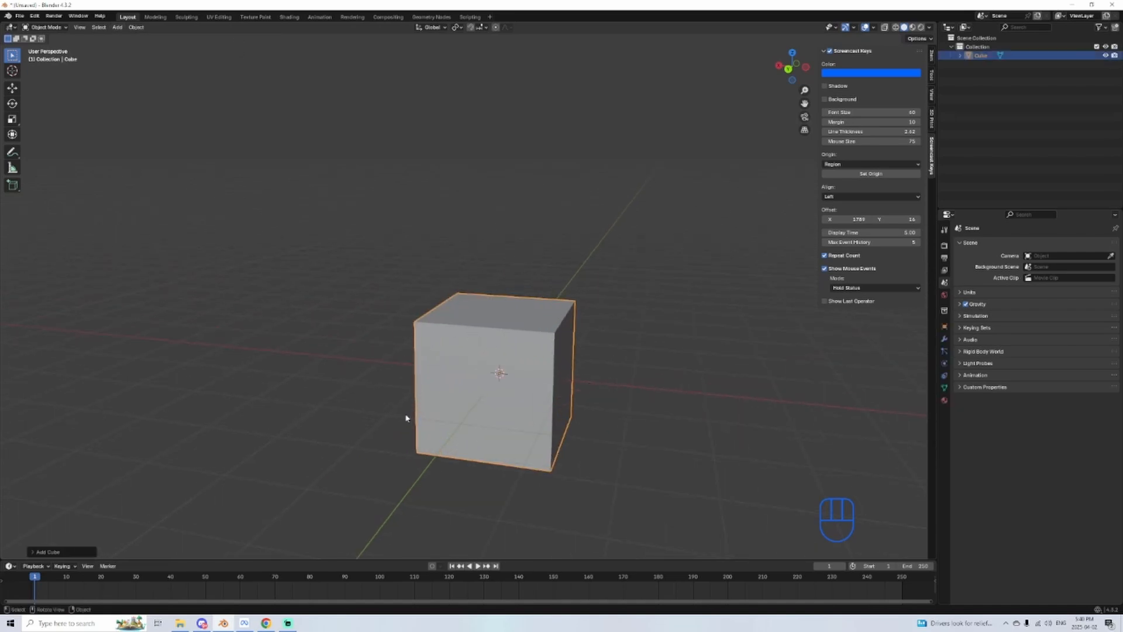
middle_drag(366, 384, 487, 471)
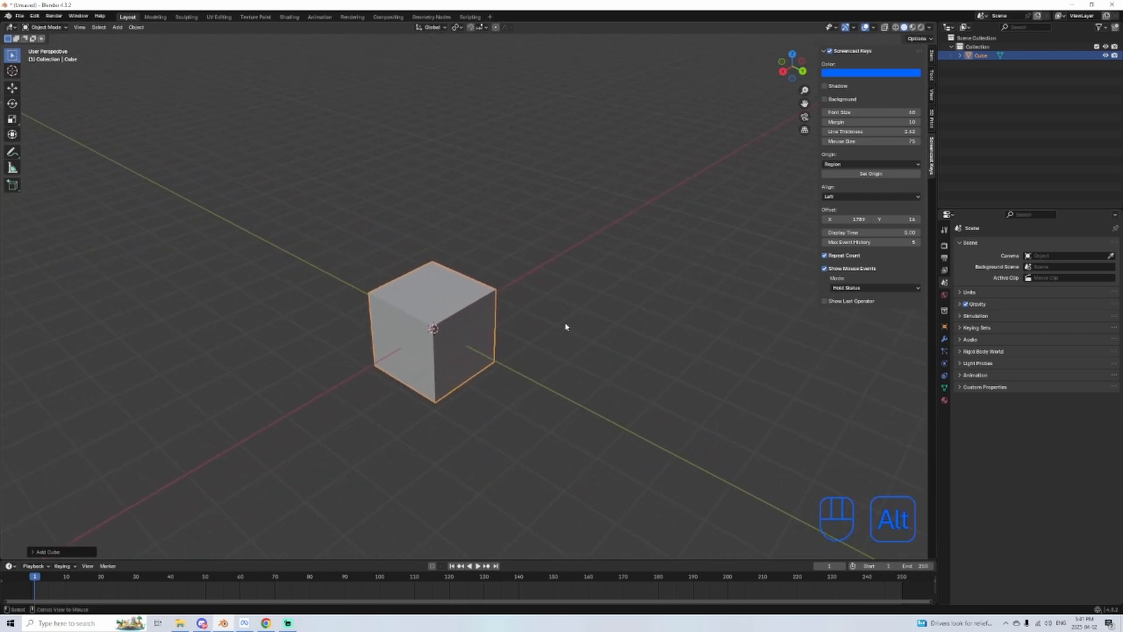
Step: Inspect the cube straight on in the right, left, back and front orthographic views
alt+middle_drag(613, 323, 458, 325)
alt+middle_drag(329, 326, 483, 326)
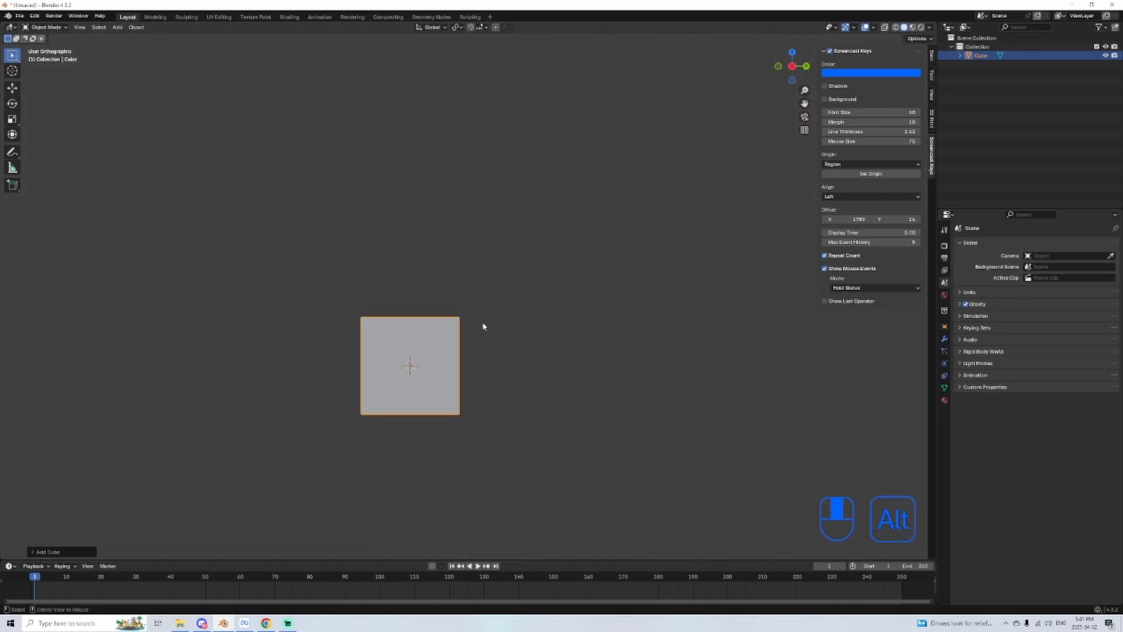
alt+middle_drag(367, 308, 351, 365)
alt+middle_drag(537, 268, 406, 279)
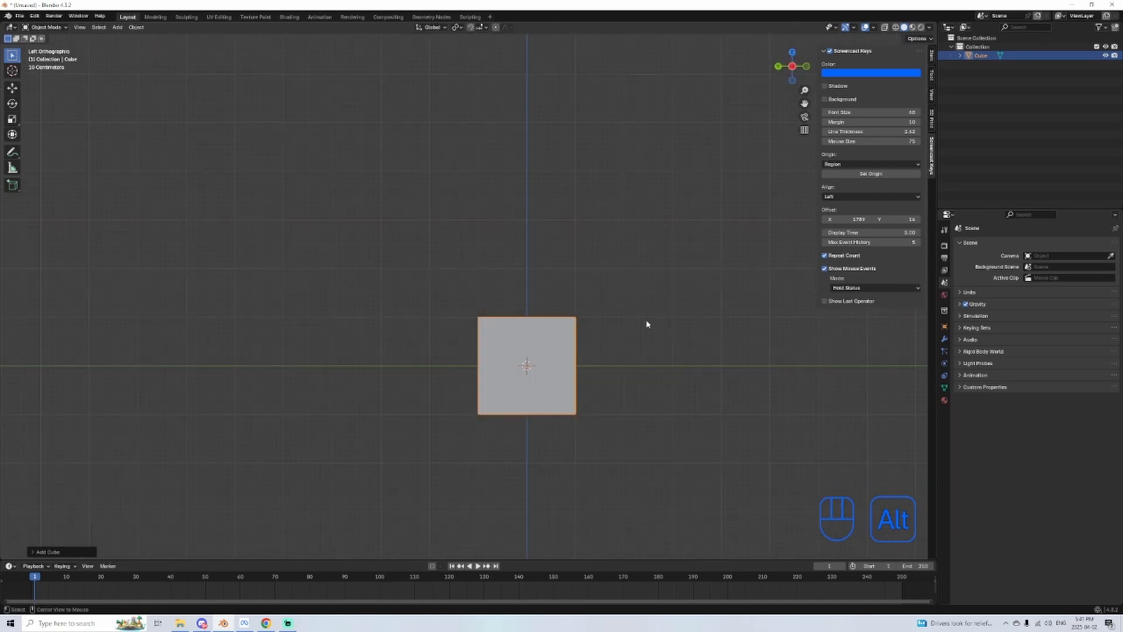
alt+middle_drag(647, 321, 269, 162)
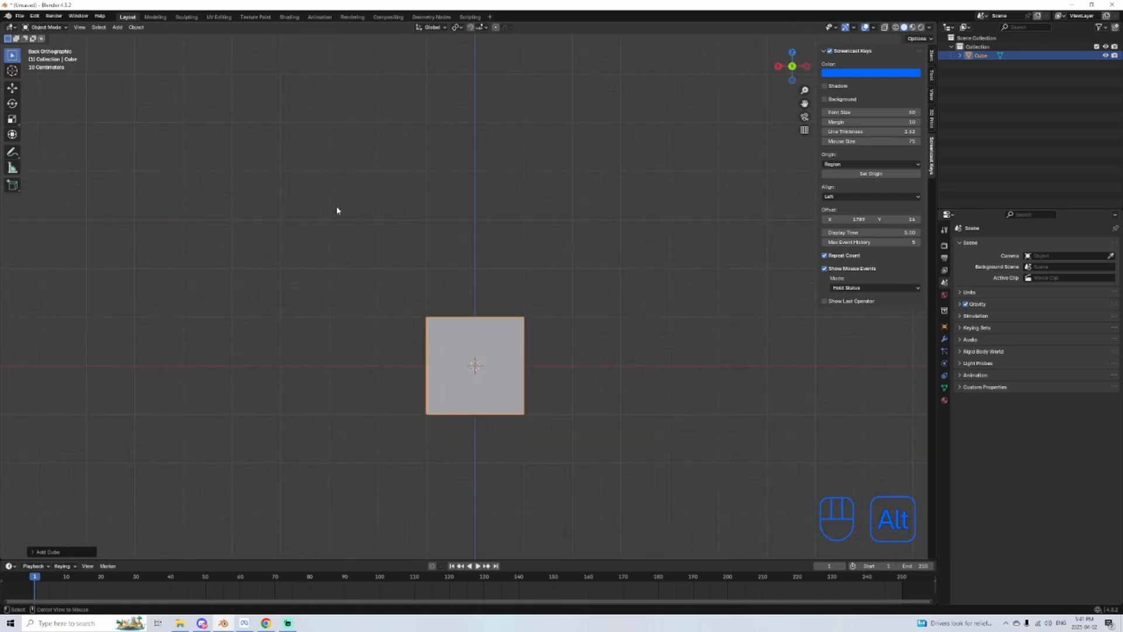
alt+middle_drag(337, 211, 336, 111)
alt+middle_drag(360, 206, 46, 72)
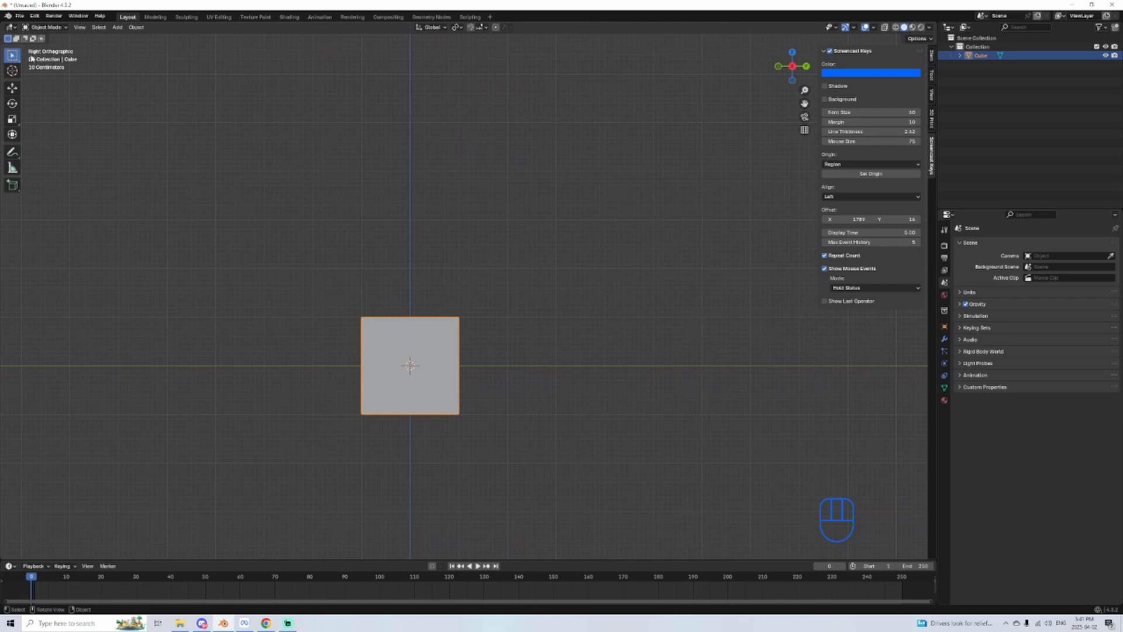
alt+middle_drag(301, 337, 882, 370)
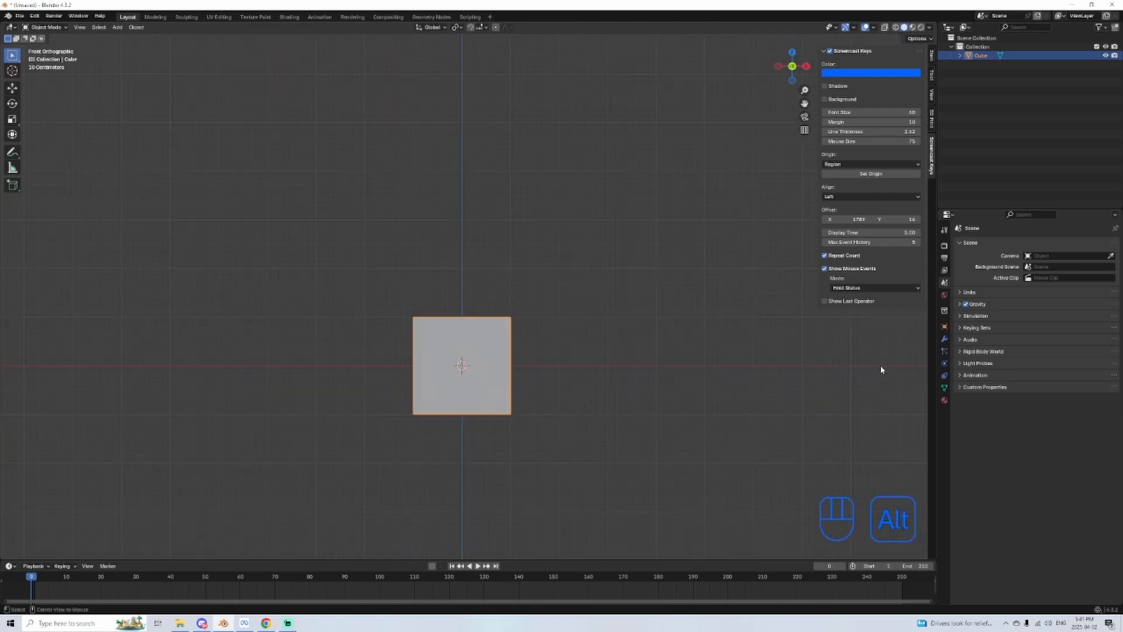
alt+middle_drag(310, 367, 853, 356)
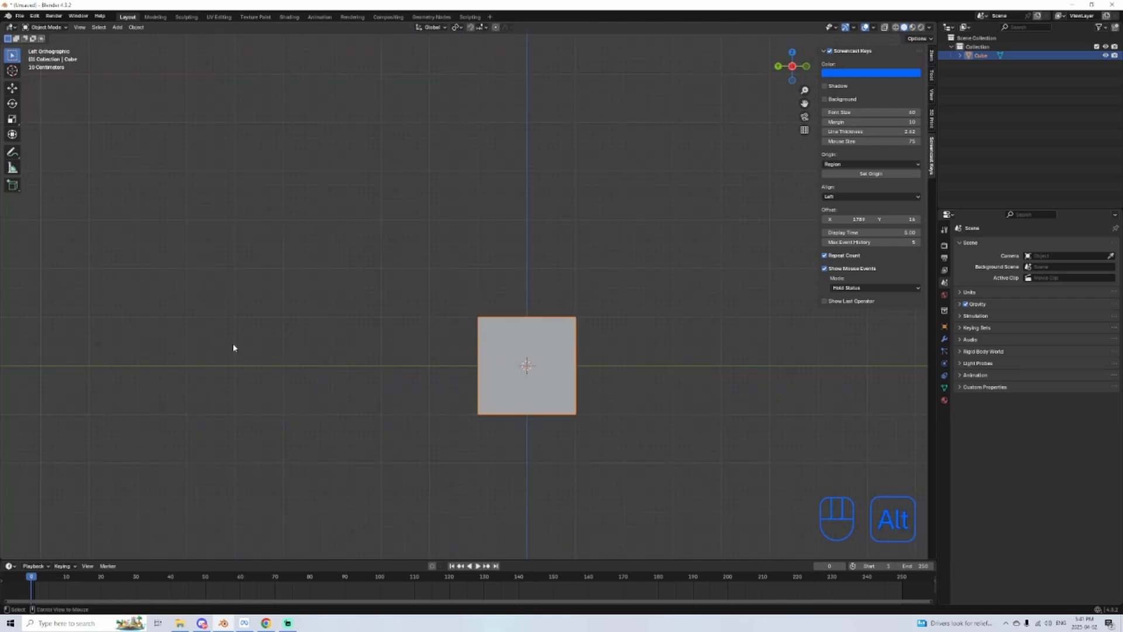
alt+middle_drag(233, 347, 547, 357)
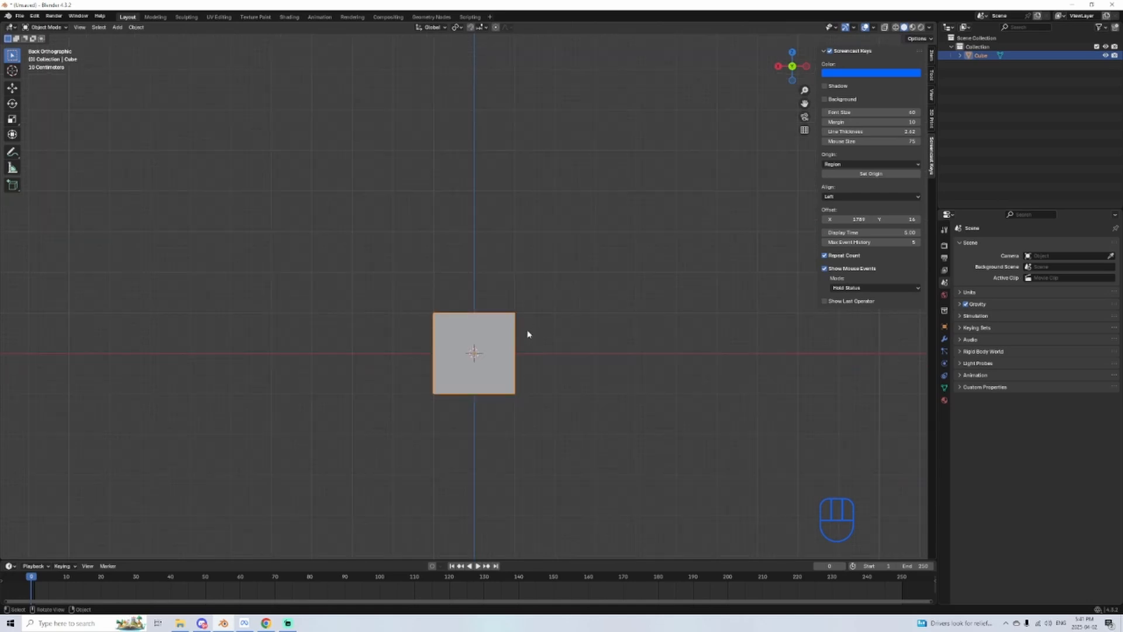
Step: Examine the cube and its surroundings at different zoom distances, perspective angles and panned positions
scroll(528, 334, up, 4)
scroll(602, 357, up, 1)
scroll(563, 304, down, 4)
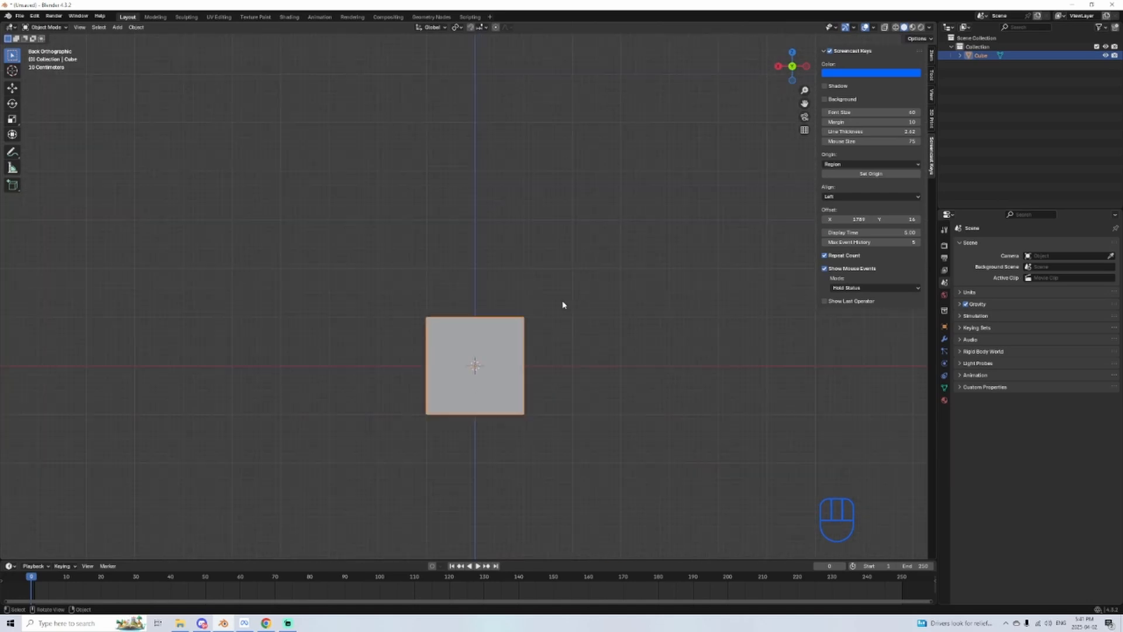
scroll(539, 303, up, 2)
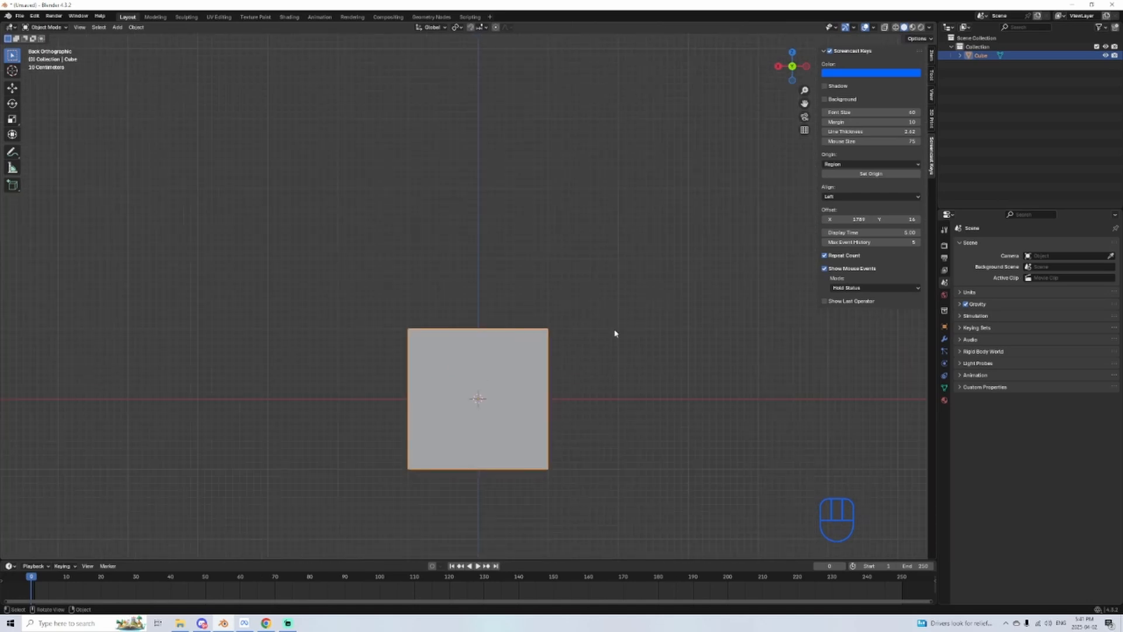
middle_drag(481, 297, 375, 315)
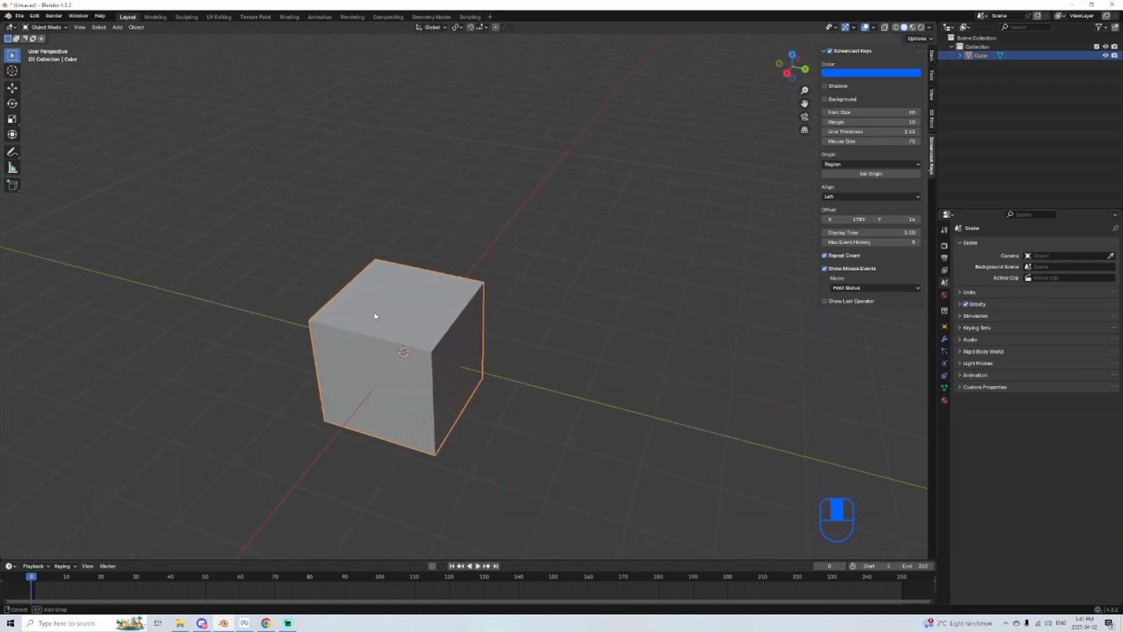
shift+middle_drag(446, 364, 522, 269)
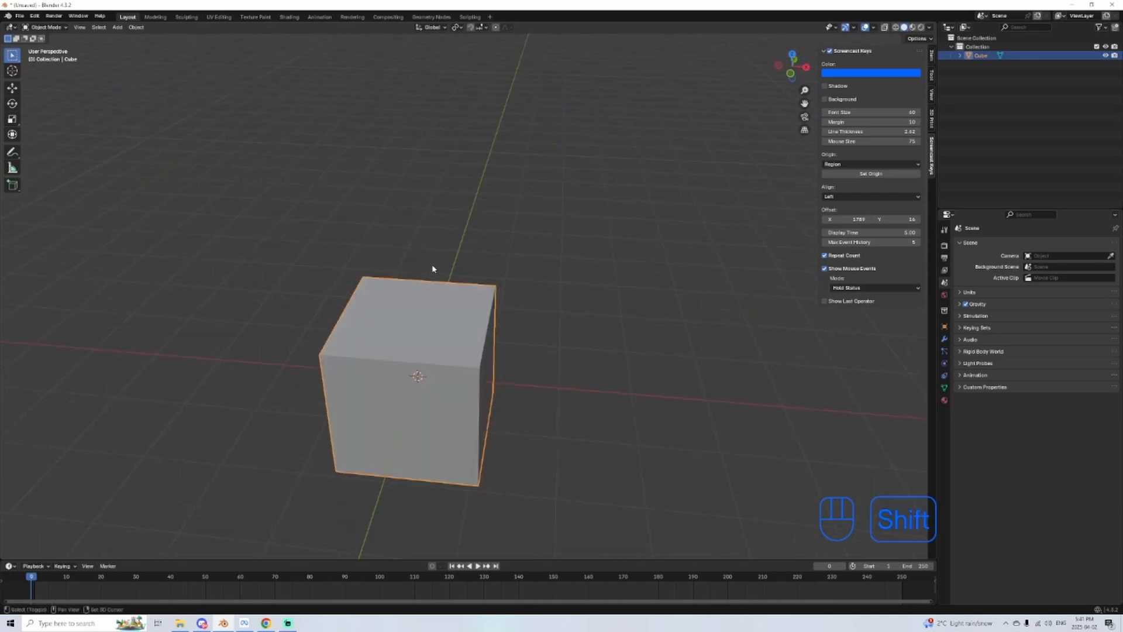
shift+middle_drag(320, 262, 506, 389)
alt+middle_drag(266, 305, 480, 315)
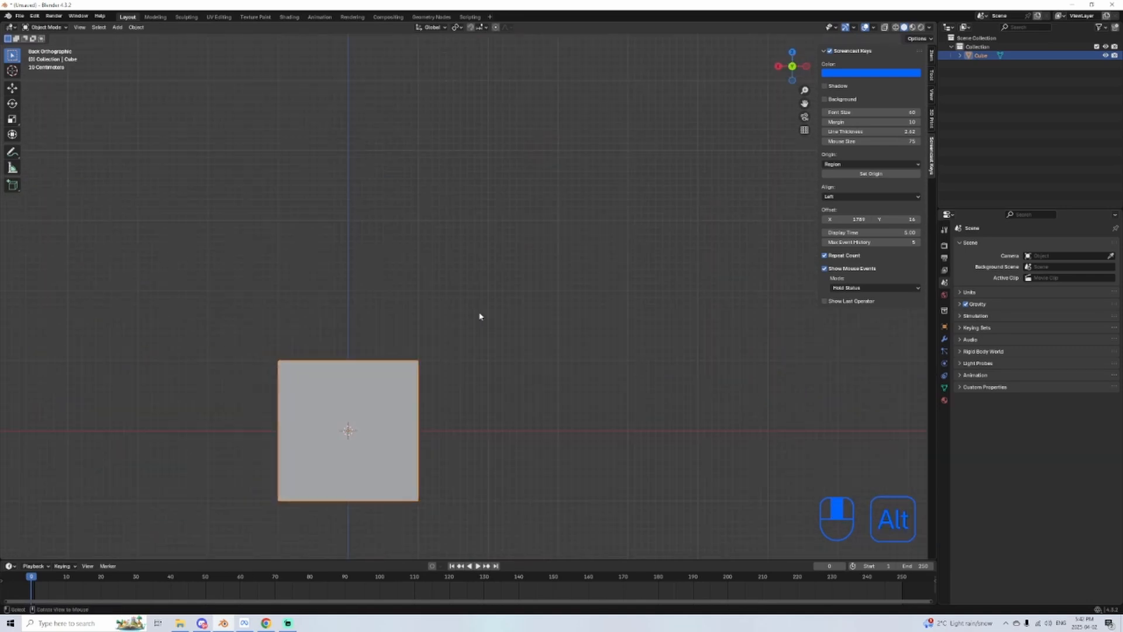
alt+middle_drag(189, 378, 328, 362)
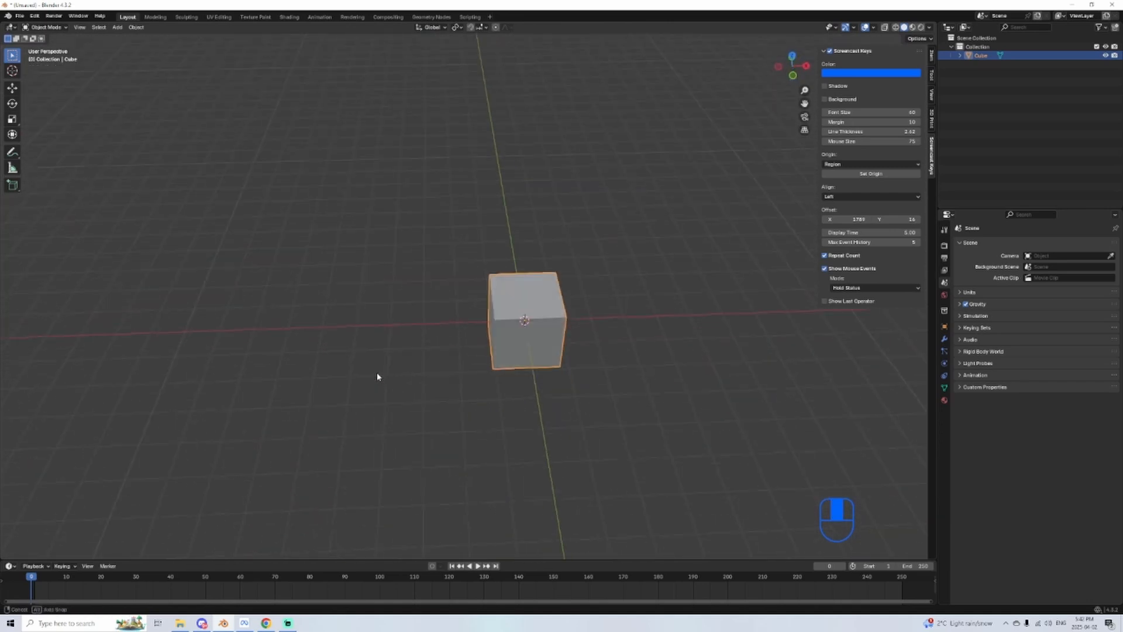
middle_drag(590, 221, 381, 276)
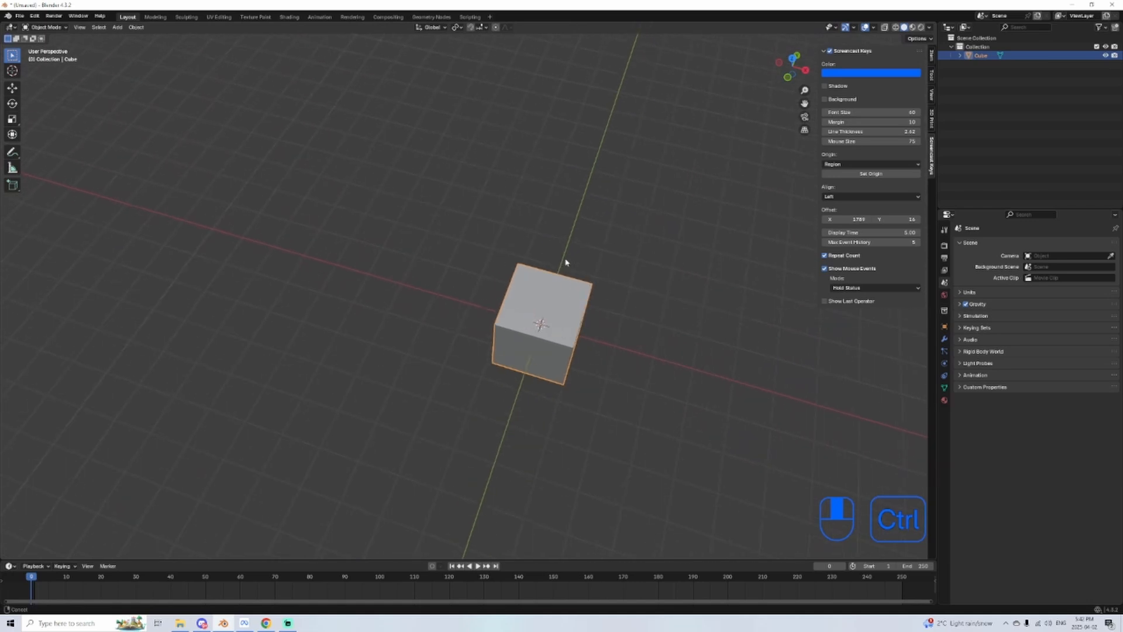
ctrl+middle_drag(566, 262, 755, 317)
shift+middle_drag(363, 292, 608, 307)
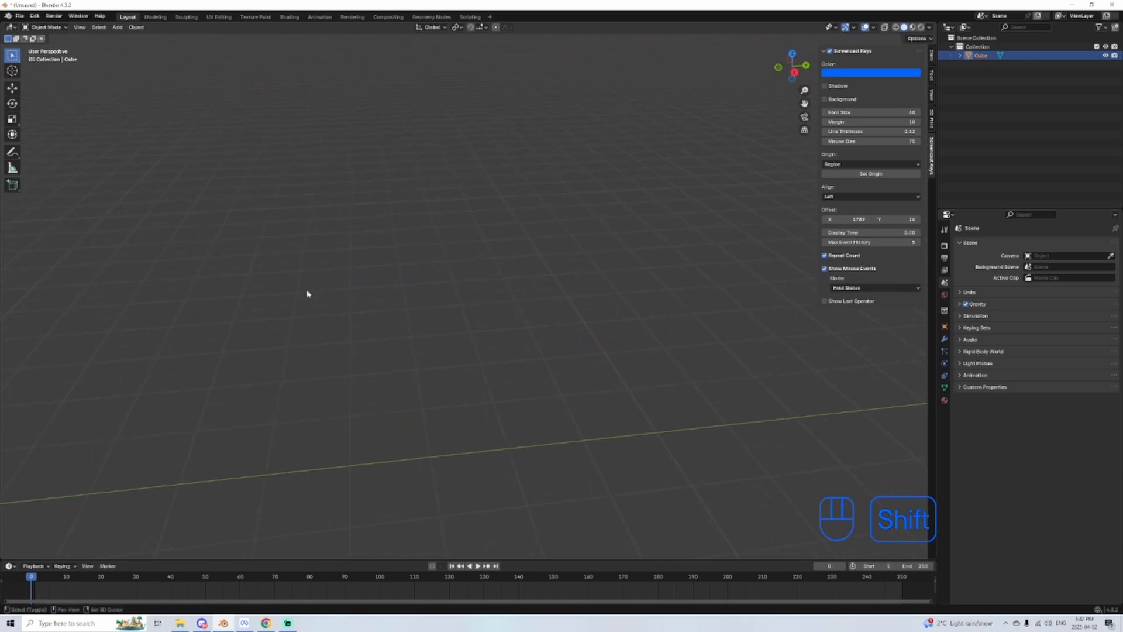
middle_drag(289, 260, 387, 269)
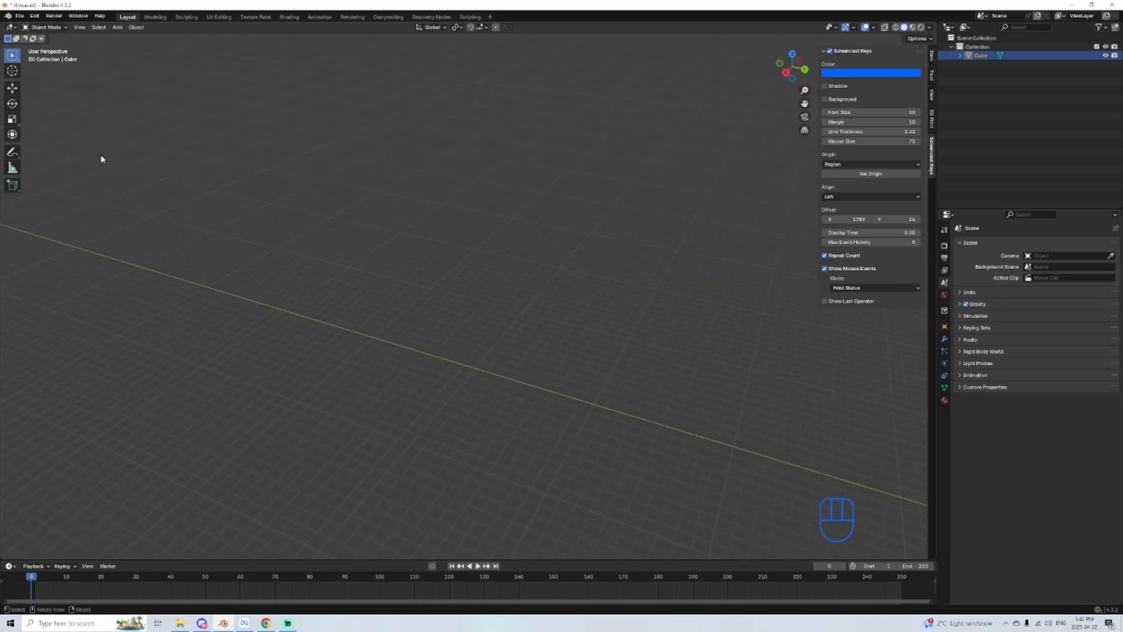
Step: Frame all objects to bring the cube back into view and inspect it from several angles
click(79, 28)
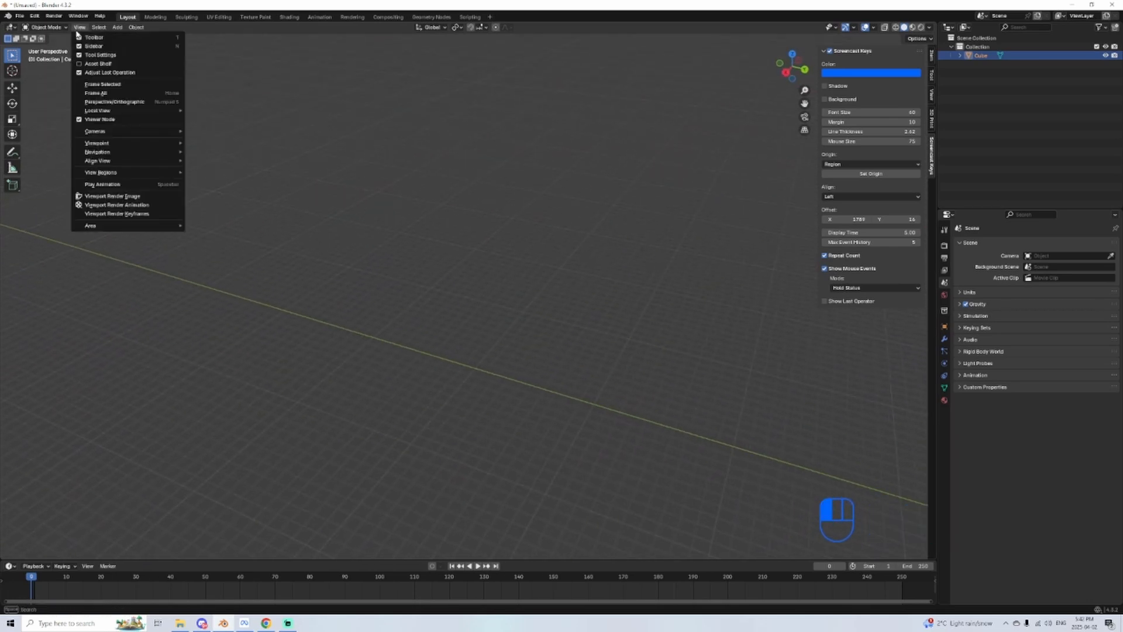
click(107, 95)
scroll(409, 268, down, 3)
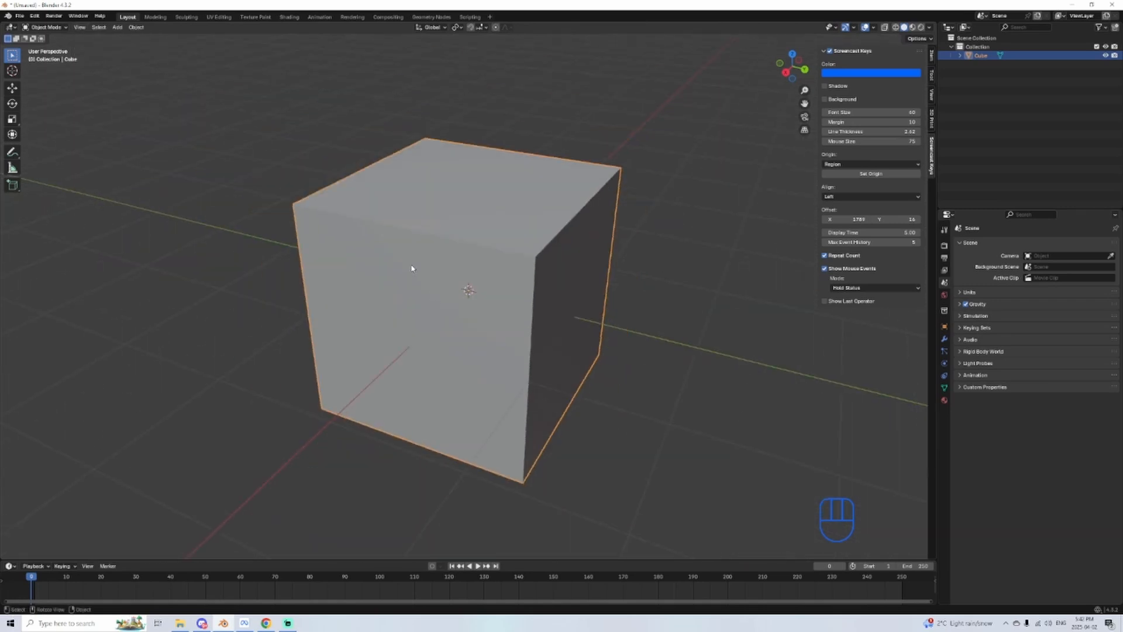
scroll(412, 269, up, 3)
scroll(412, 269, down, 3)
scroll(447, 320, down, 4)
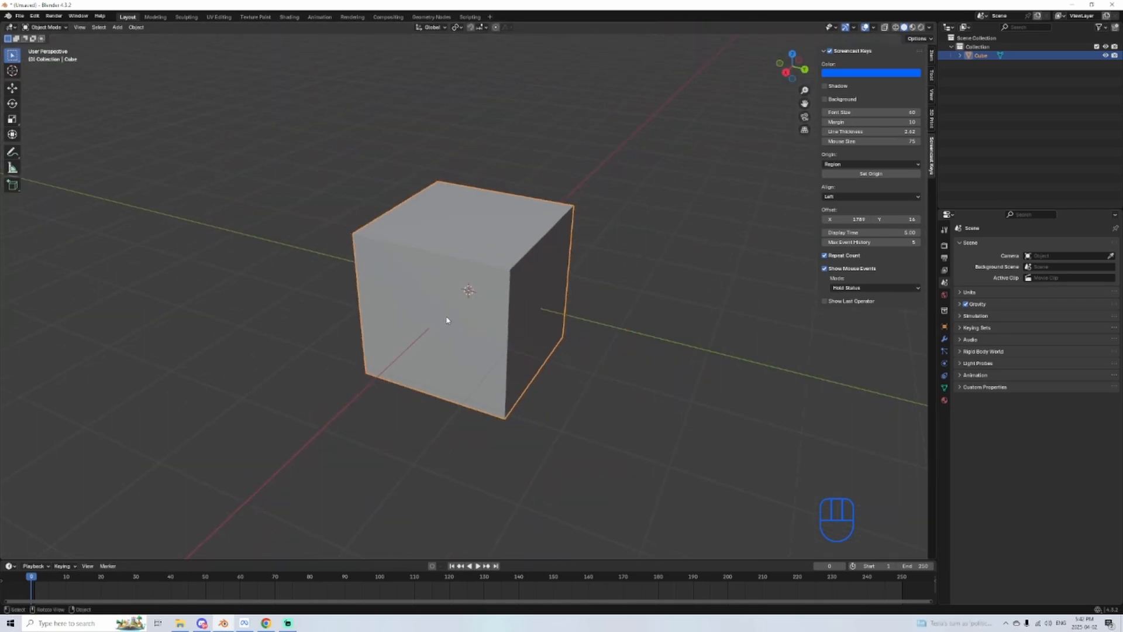
middle_drag(503, 316, 380, 318)
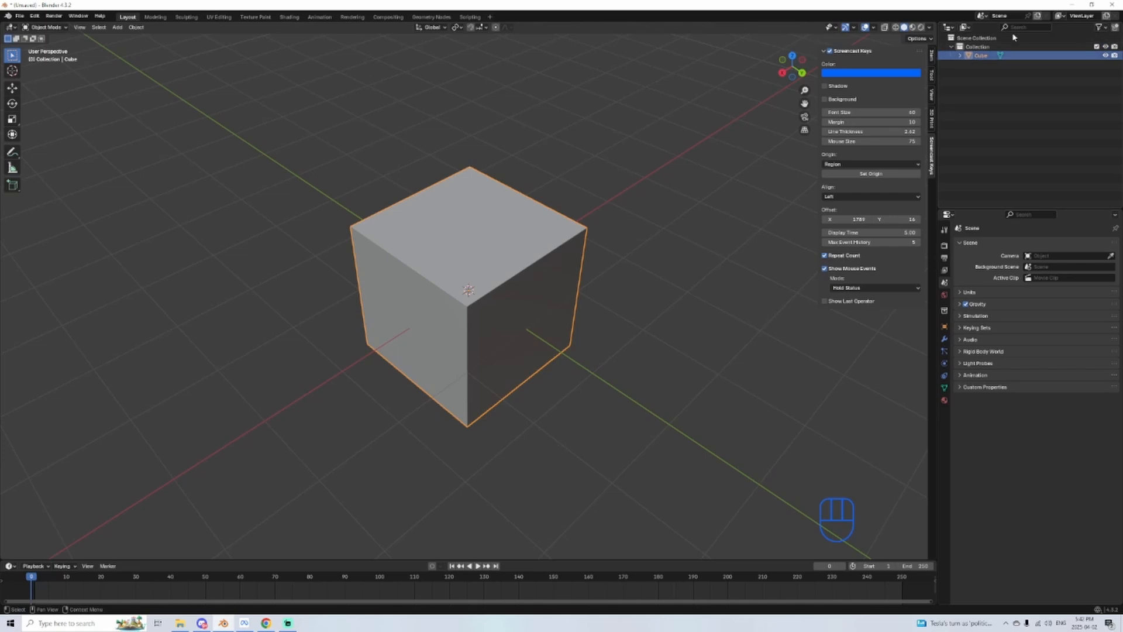
shift+middle_drag(727, 249, 549, 266)
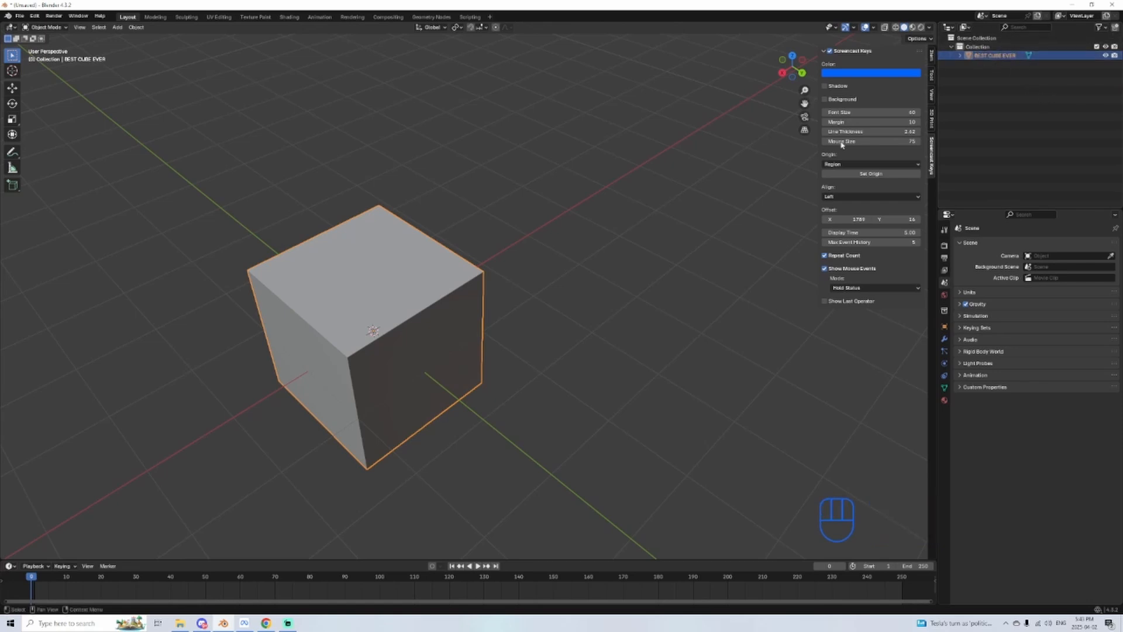
middle_drag(497, 299, 610, 233)
Step: Add a UV sphere mesh at the cube's centre
click(117, 27)
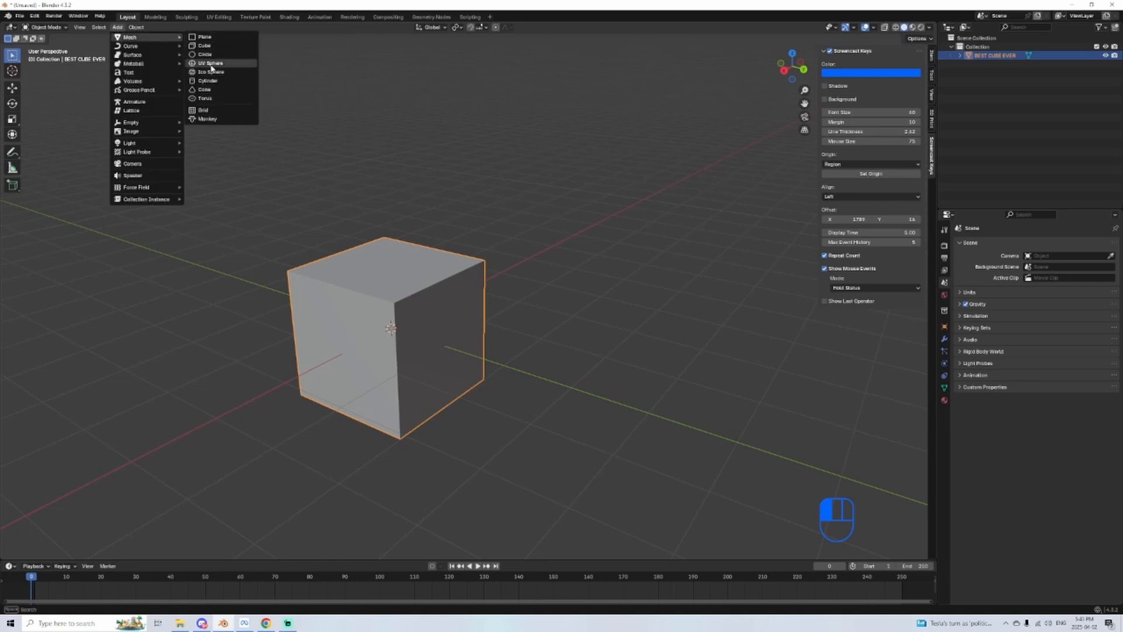
click(211, 63)
scroll(381, 244, down, 2)
Step: Try moving the sphere along the X axis and freely above and beside the cube, undoing the free moves
key(g)
key(x)
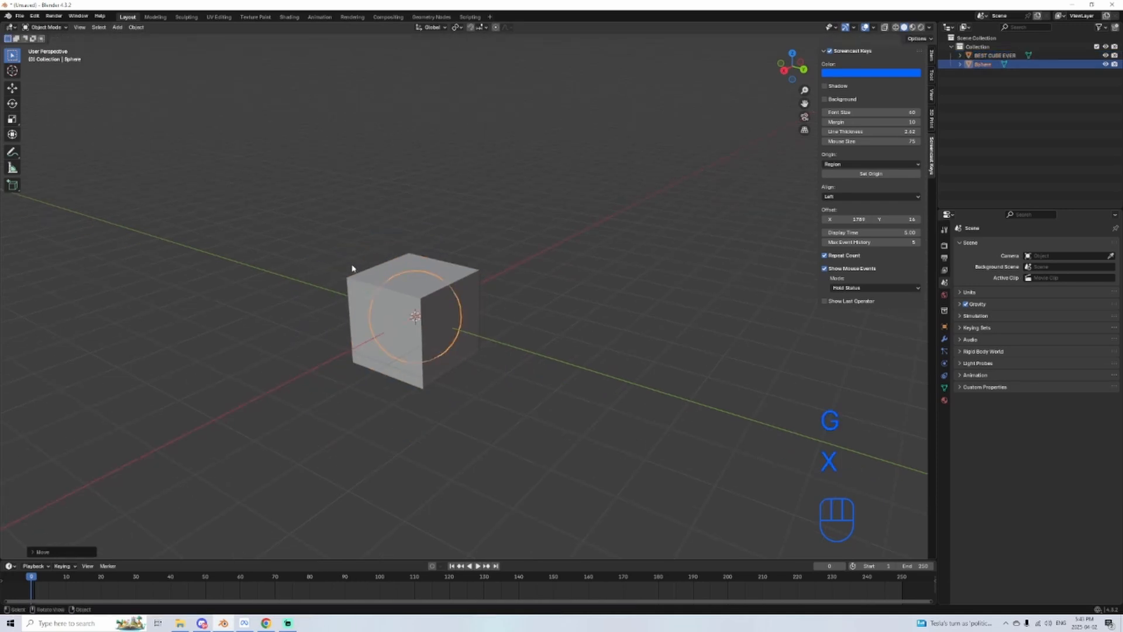
click(351, 268)
middle_drag(352, 268, 365, 260)
key(g)
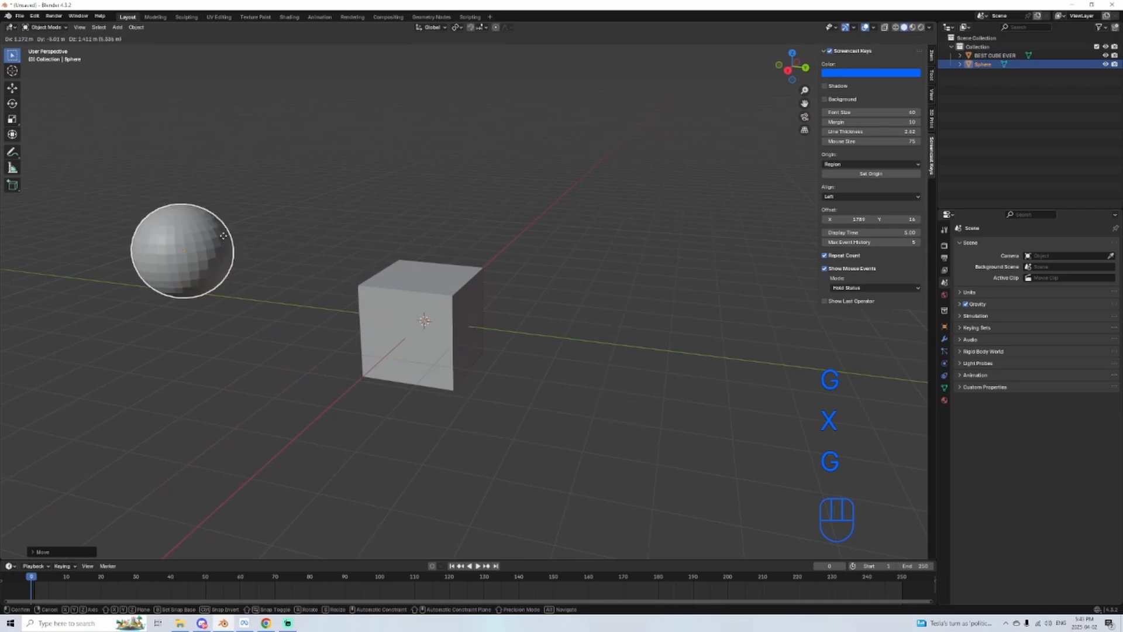
right_click(484, 246)
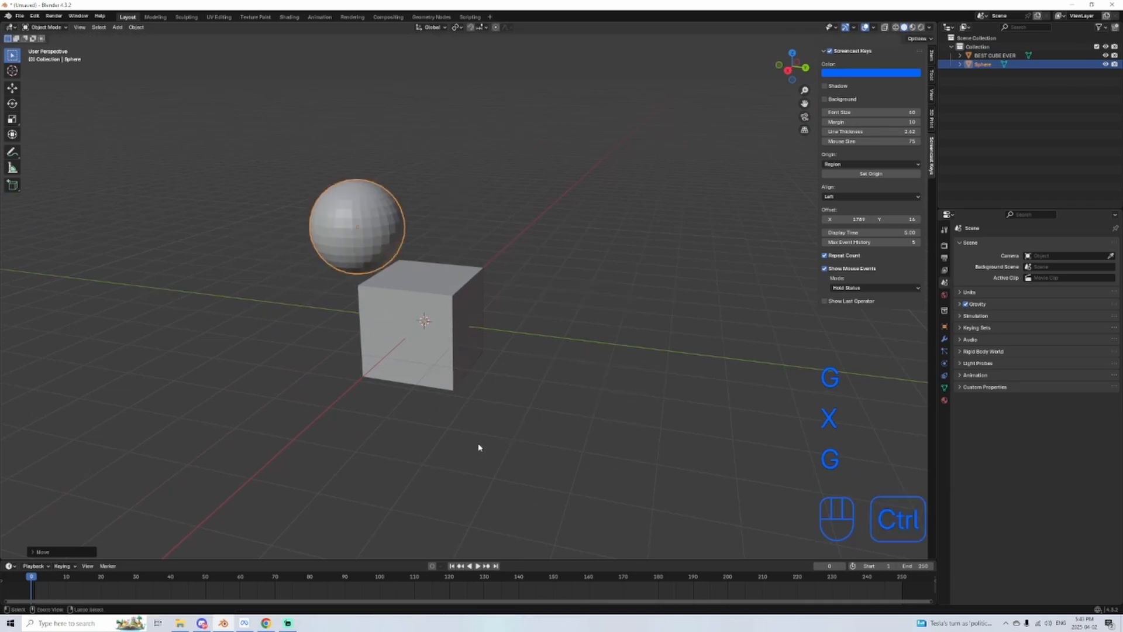
key(ctrl+z)
key(g)
click(520, 322)
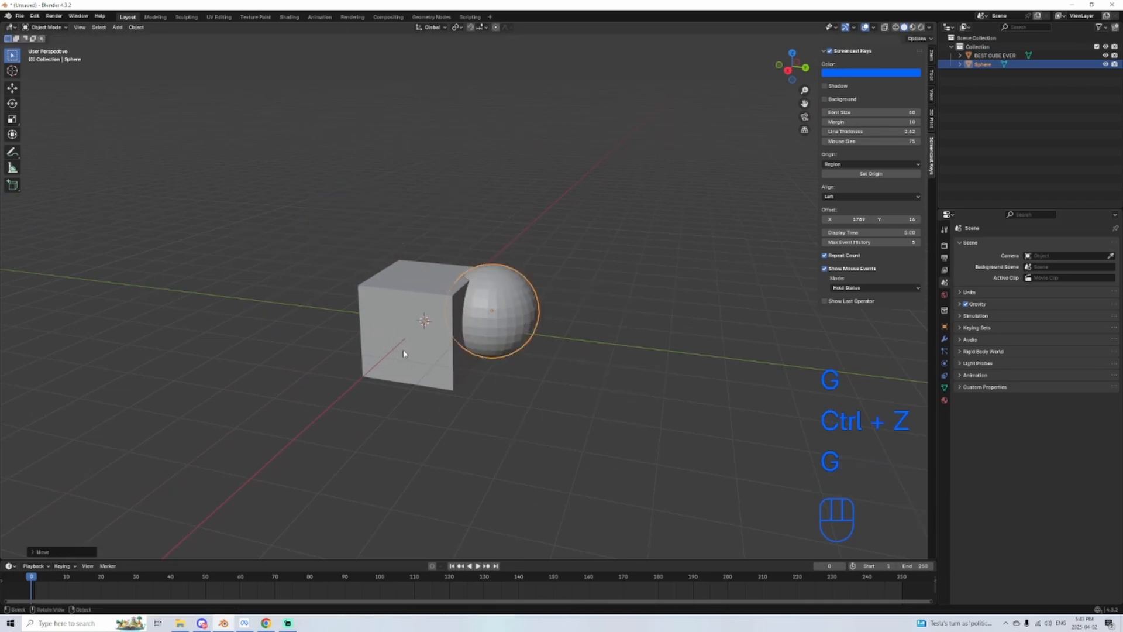
key(ctrl+z)
Step: Move the sphere along the global Y axis until it stands clear beside the cube
key(g)
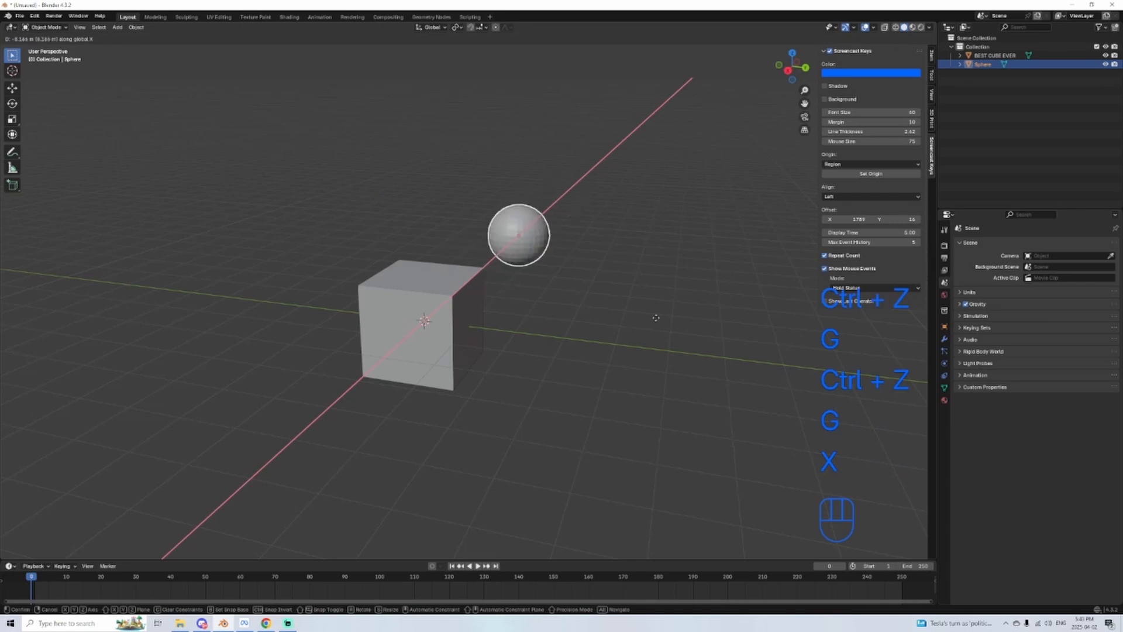
key(z)
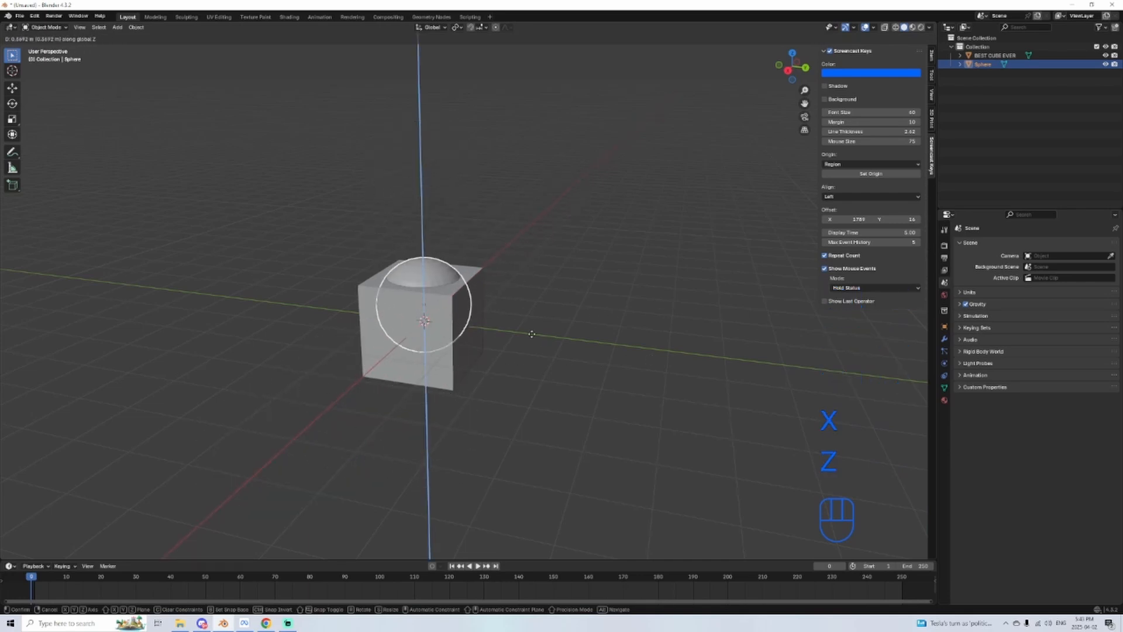
key(y)
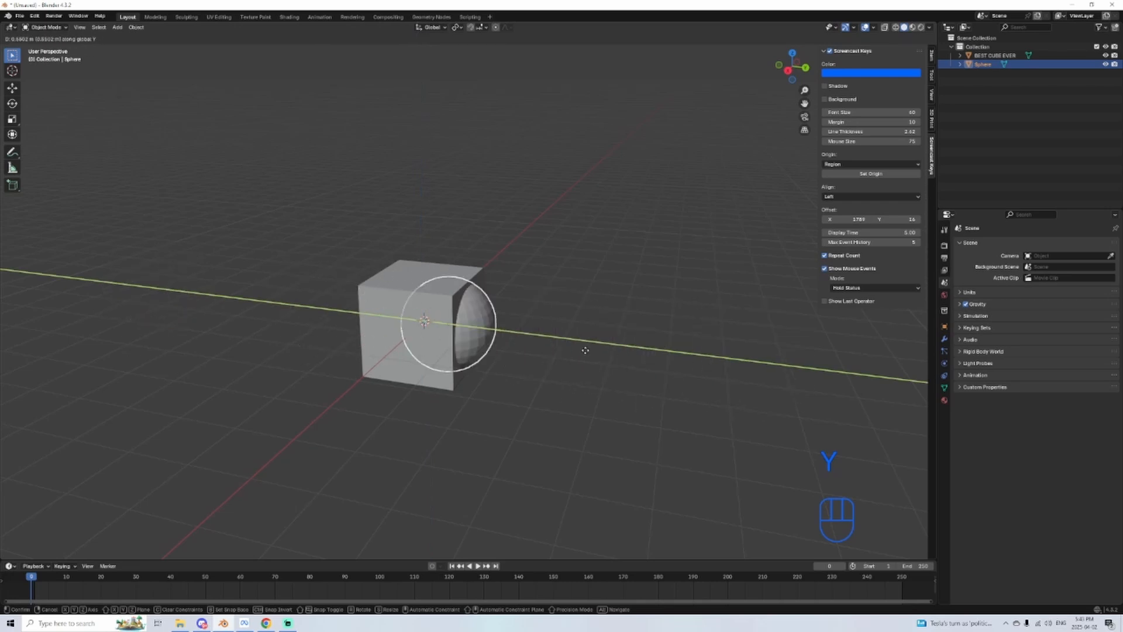
click(742, 460)
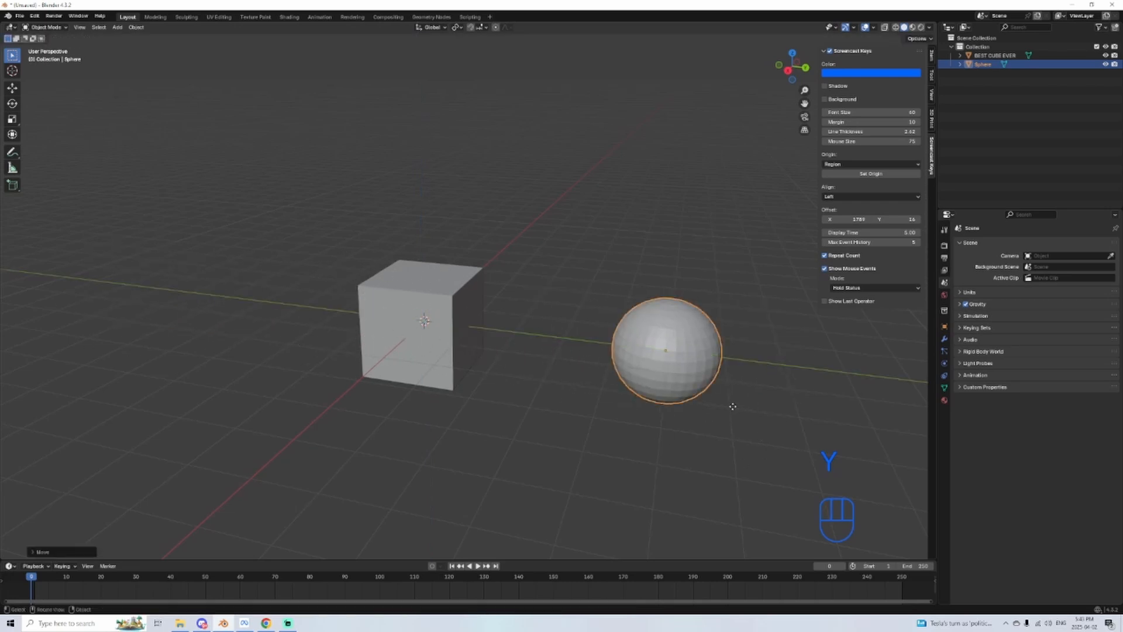
Step: Try moving the sphere along the global X axis and freely to the cube's lower corner, undoing the free move
key(g)
key(x)
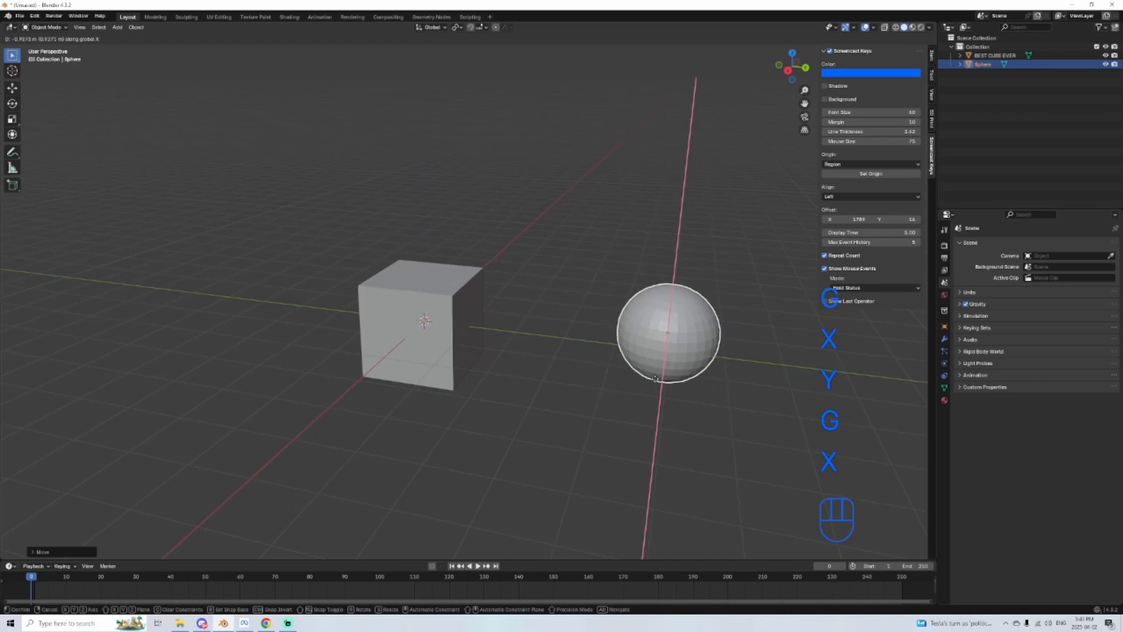
key(g)
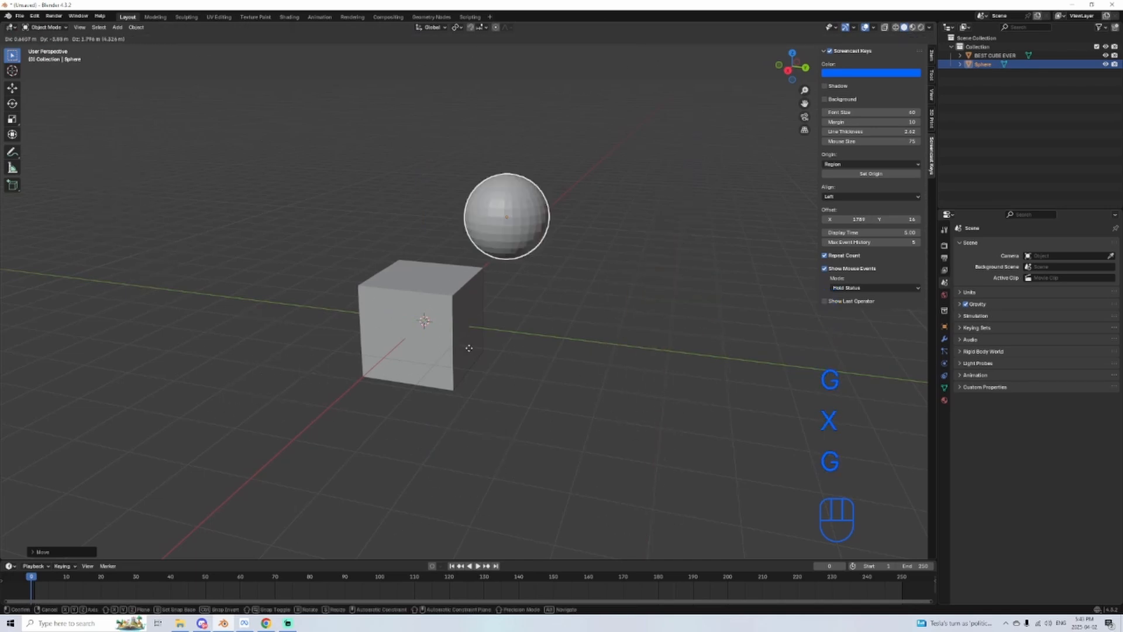
click(439, 470)
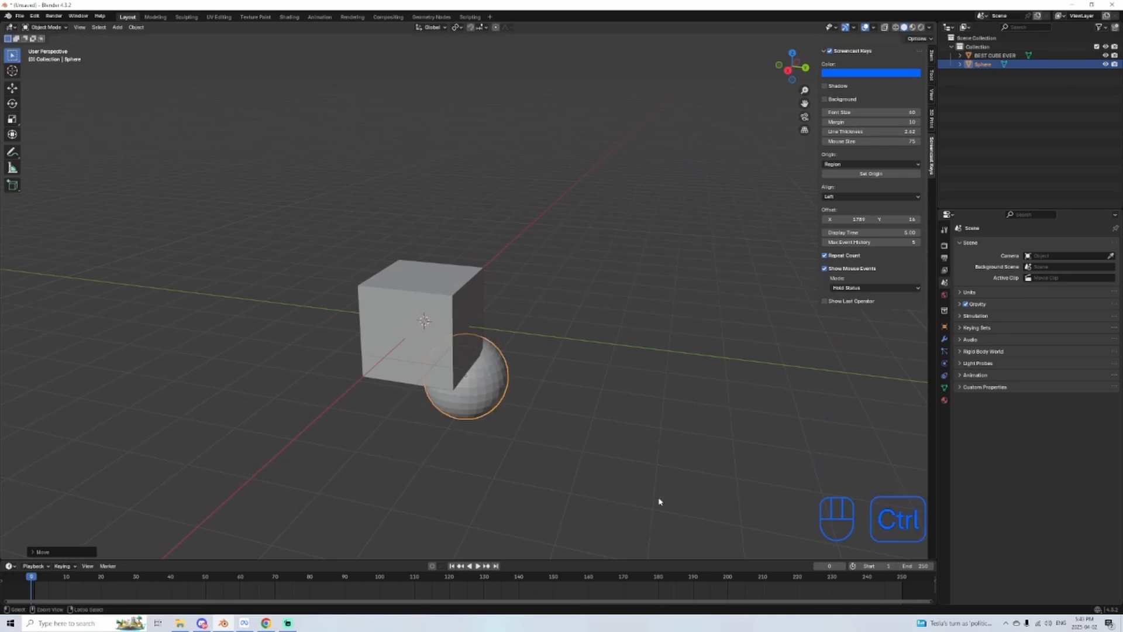
key(ctrl+z)
Step: Practise moving the sphere along the global X, Y and Z axes, leaving it just beside the cube
key(g)
key(x)
key(y)
key(g)
key(z)
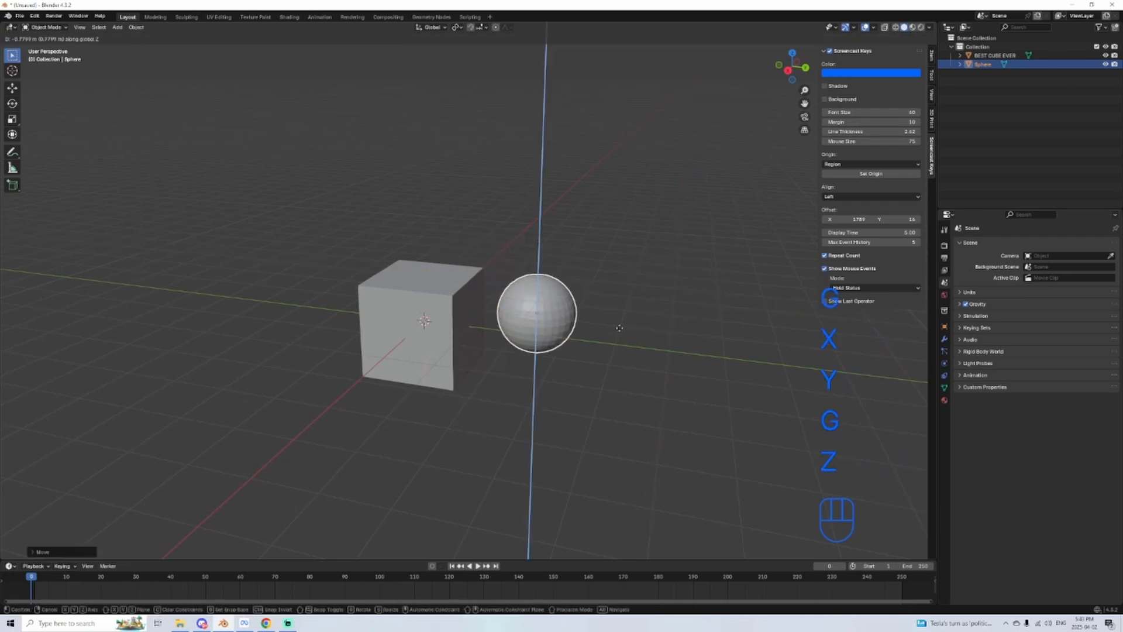
click(620, 332)
Step: Move the sphere freely in the back and right orthographic views to line it up with the cube
alt+middle_drag(665, 337, 650, 333)
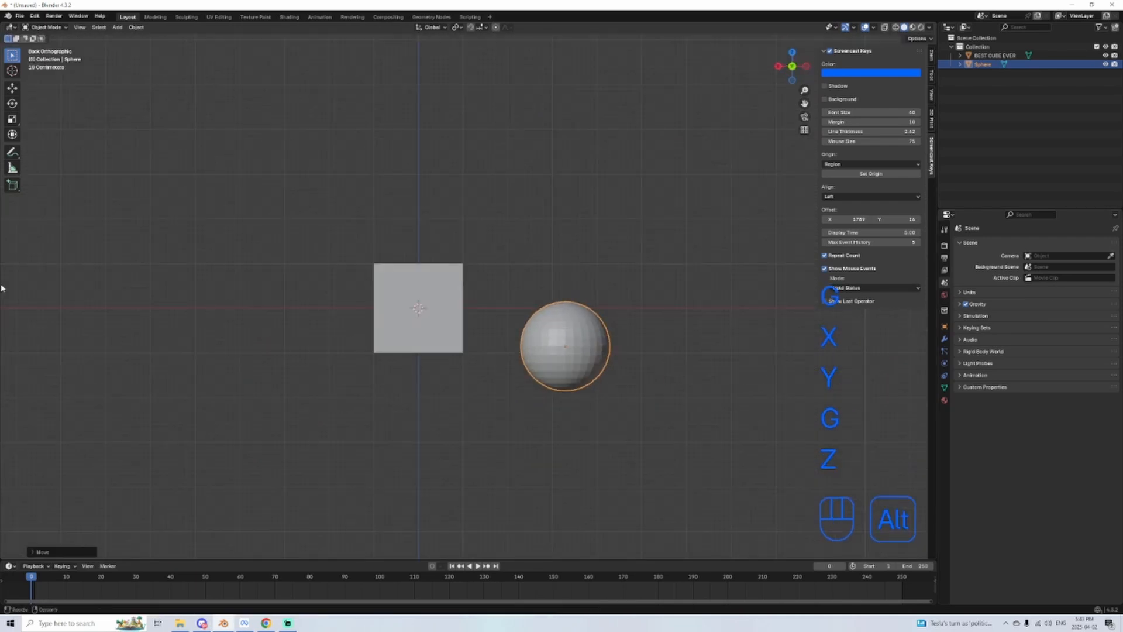
key(g)
click(489, 300)
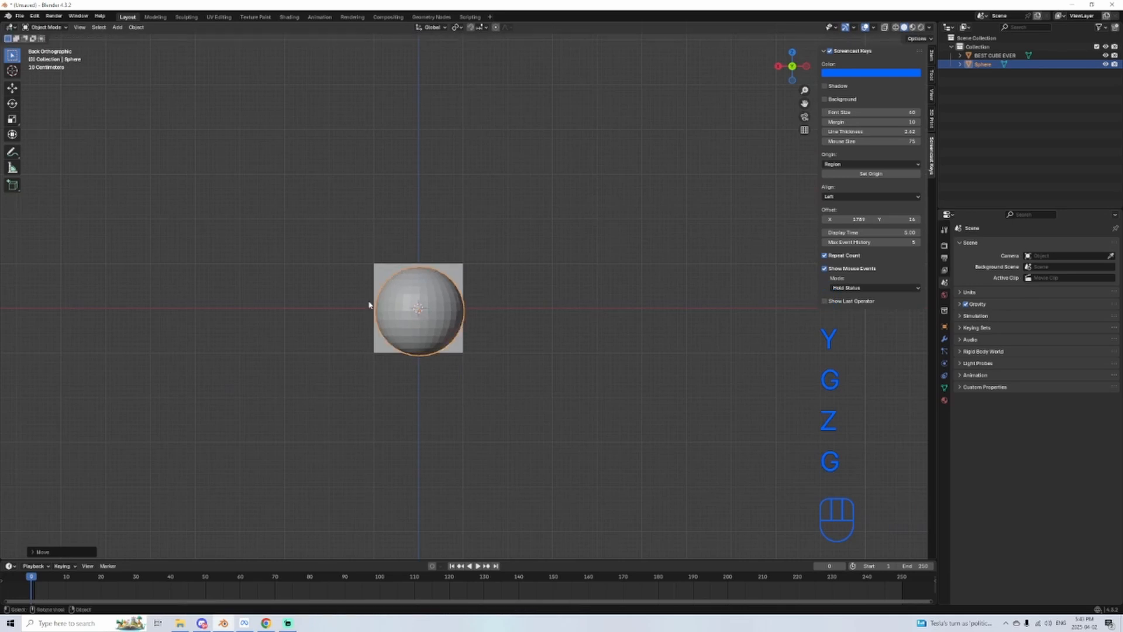
alt+middle_drag(368, 306, 686, 369)
key(g)
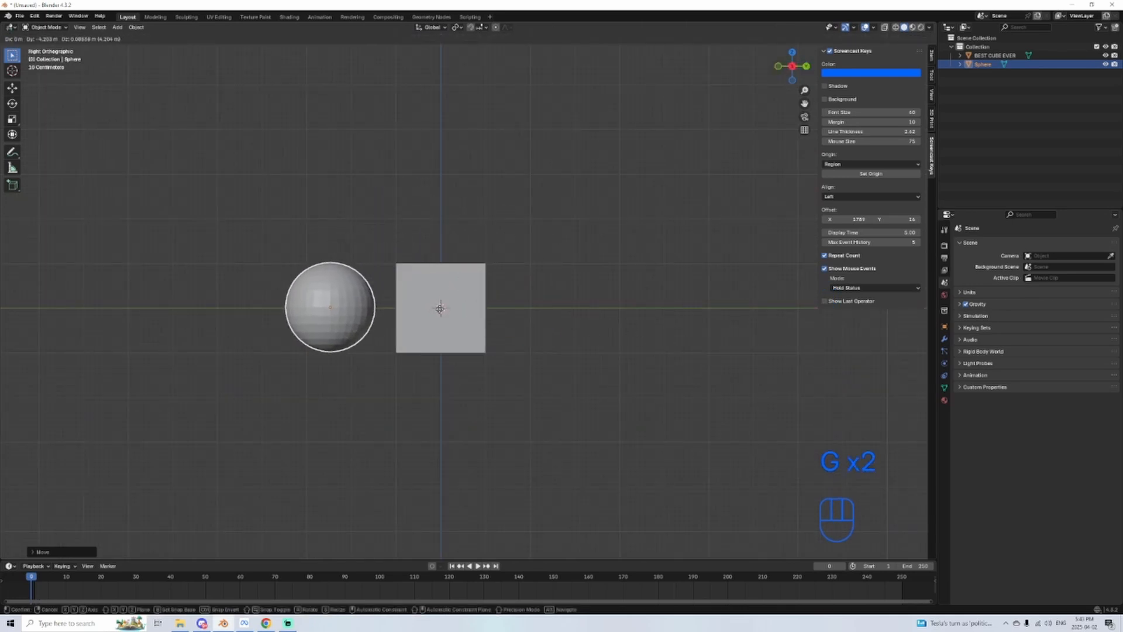
click(438, 307)
Step: Place the sphere centred on top of the cube using free moves in the front and right orthographic views
alt+middle_drag(438, 307, 591, 355)
key(g)
click(596, 256)
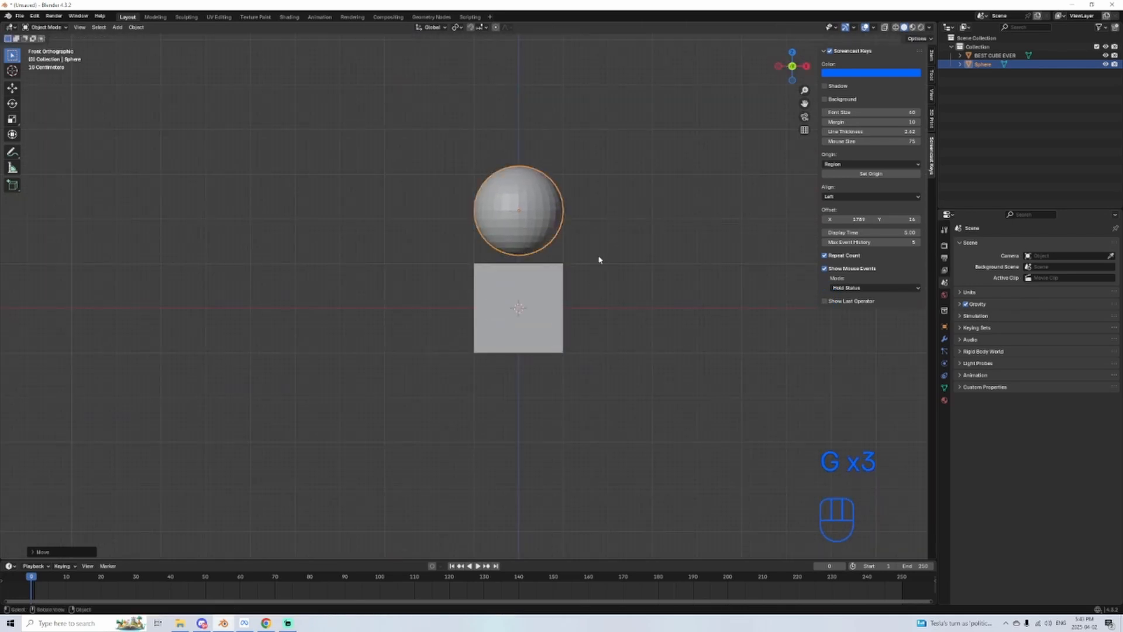
alt+middle_drag(598, 258, 438, 272)
key(g)
click(523, 268)
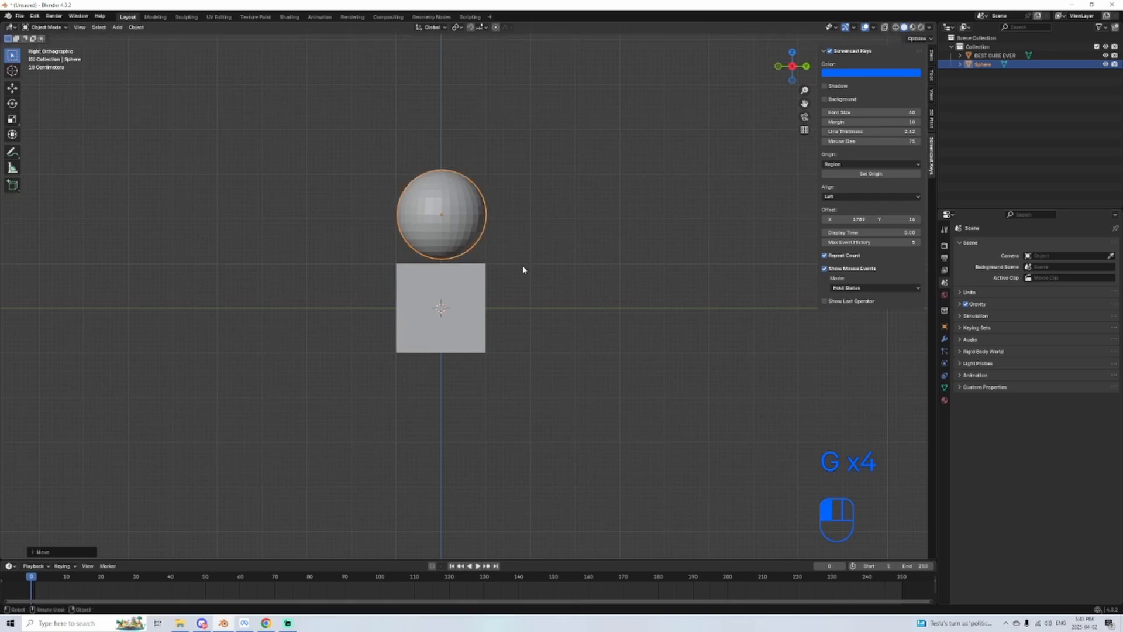
Step: Move the sphere down and up along the global Z axis several times
middle_drag(511, 224, 452, 332)
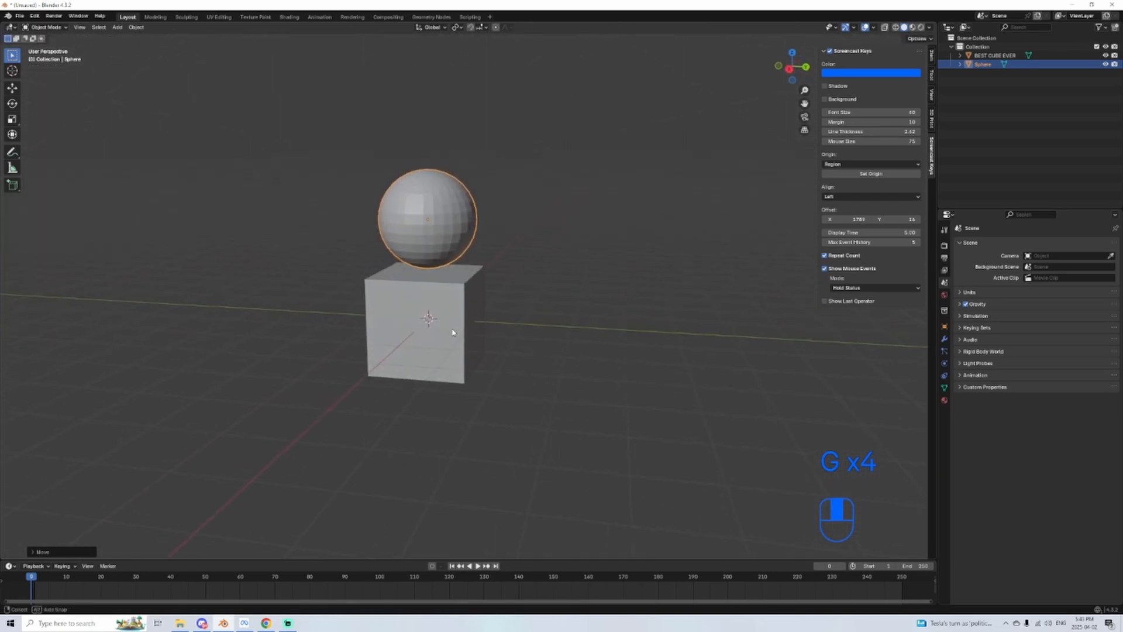
key(g)
key(z)
click(466, 462)
alt+middle_drag(466, 462, 580, 355)
key(g)
key(z)
click(518, 351)
key(g)
key(z)
click(571, 146)
Step: Reposition the sphere with free moves in orthographic views until it rests centred on top of the cube
middle_drag(544, 310, 677, 363)
key(g)
click(574, 446)
alt+middle_drag(509, 421, 430, 384)
key(g)
click(639, 381)
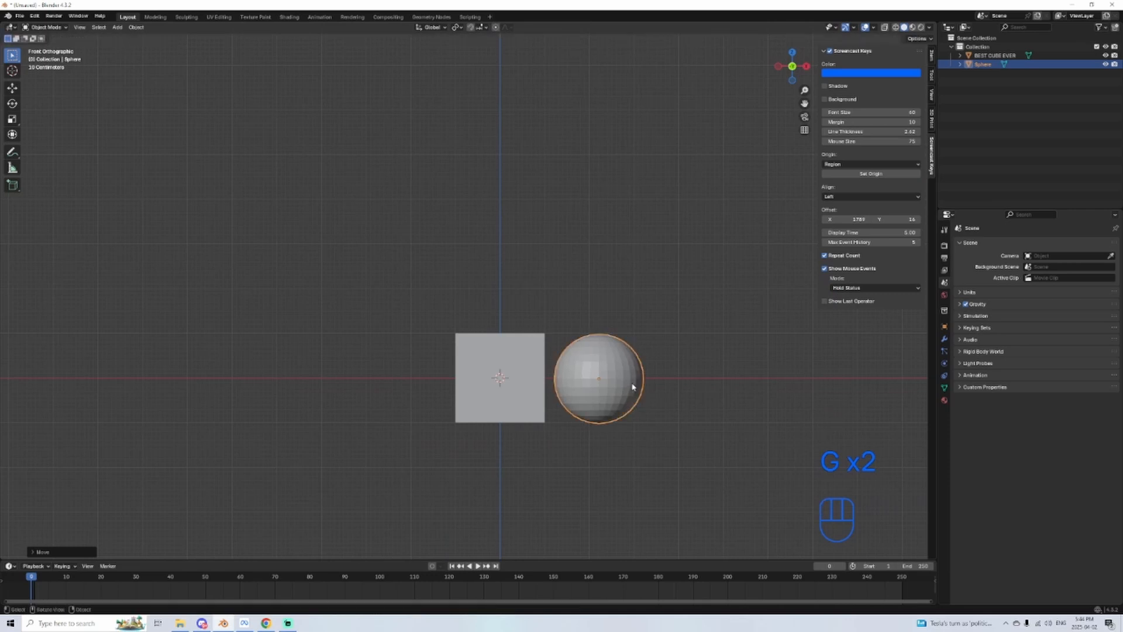
key(g)
middle_drag(611, 421, 584, 389)
middle_drag(441, 374, 256, 251)
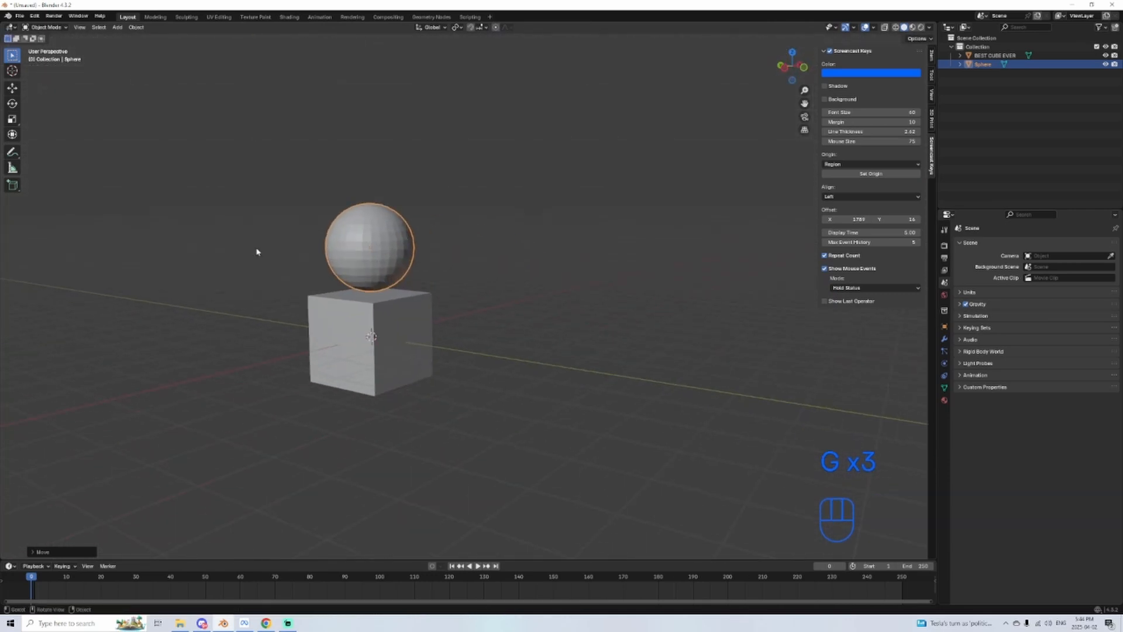
Step: Add a cone mesh and move it up along the global Z axis until it sits on the sphere
click(117, 28)
mouse_move(133, 39)
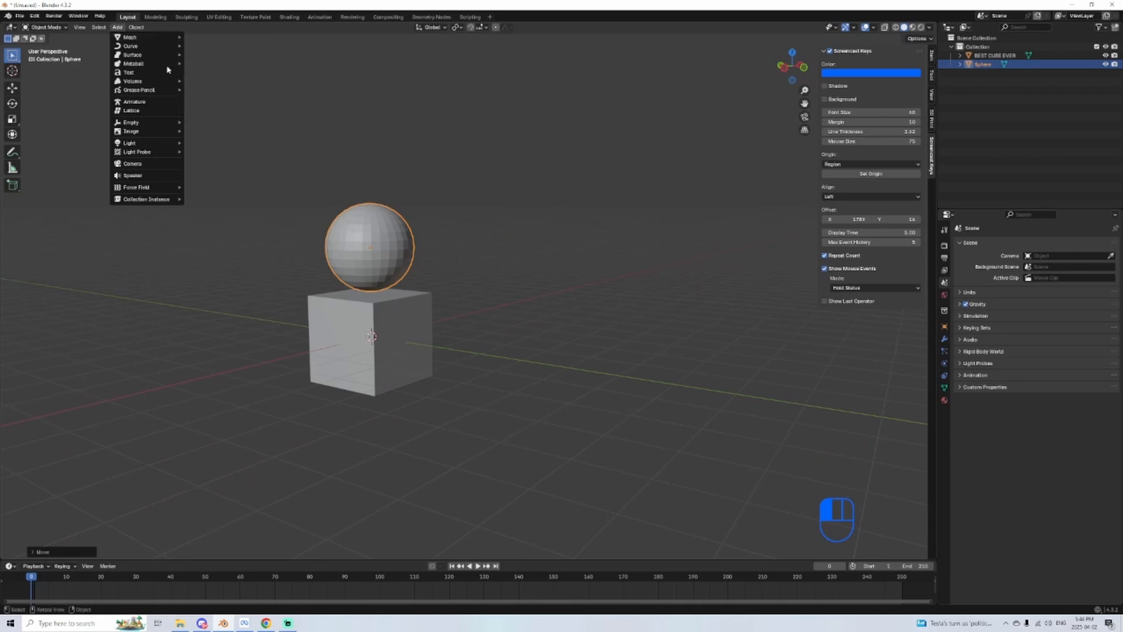
click(205, 89)
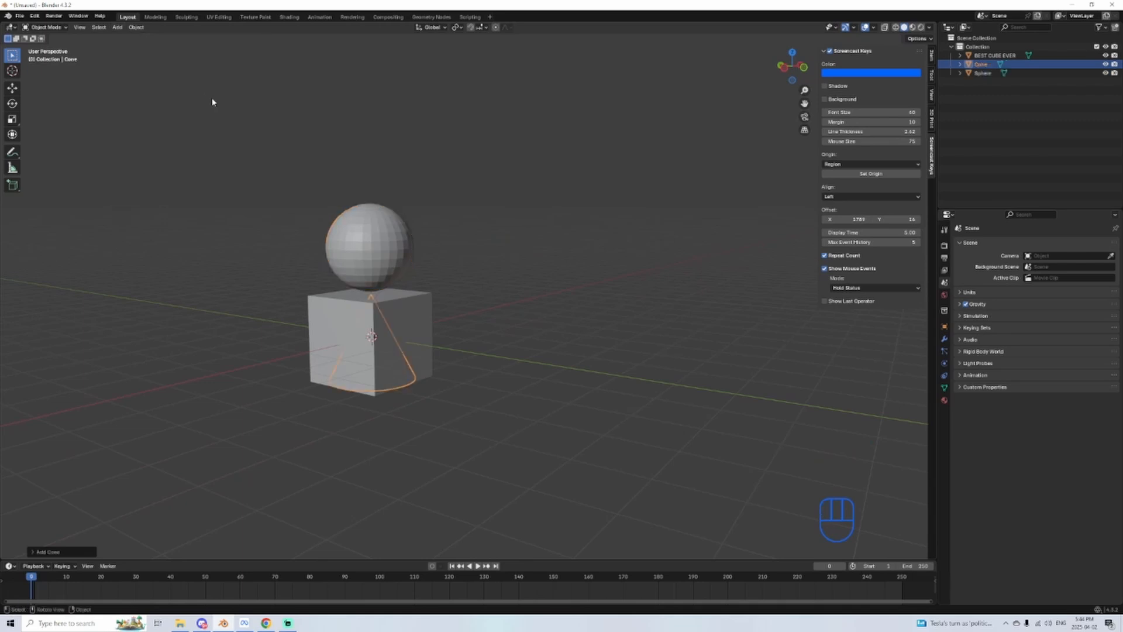
middle_drag(433, 325, 464, 333)
key(g)
key(z)
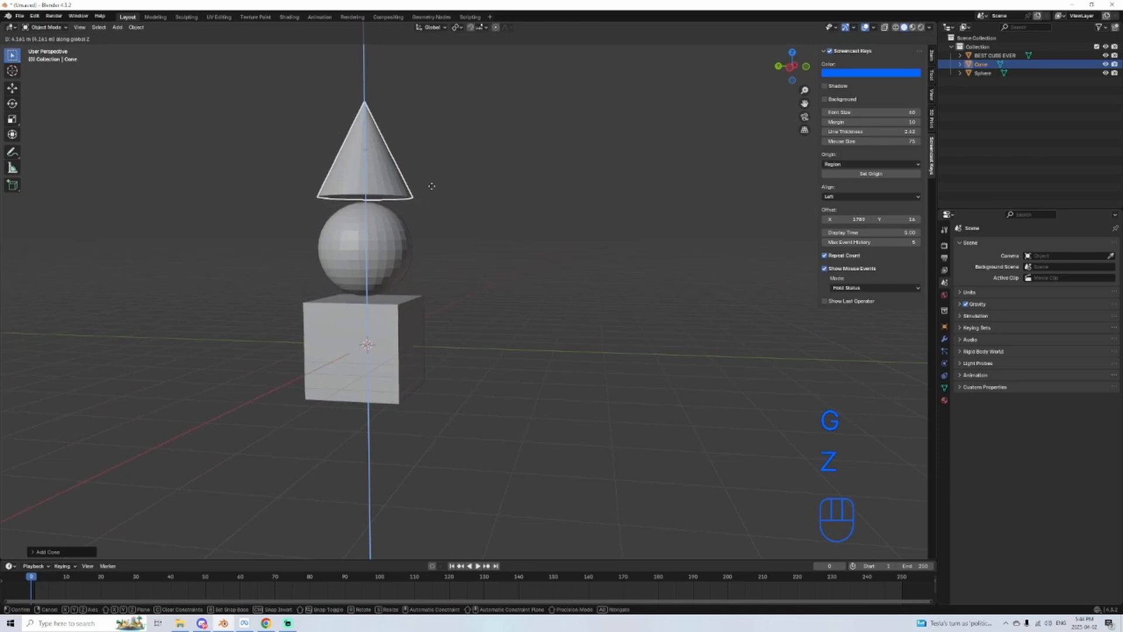
click(426, 191)
Step: Nudge the sphere and the cube along the global Z axis to fine-tune the stack
shift+middle_drag(426, 191, 543, 254)
mouse_move(431, 344)
middle_down()
mouse_move(577, 344)
mouse_move(441, 345)
middle_up()
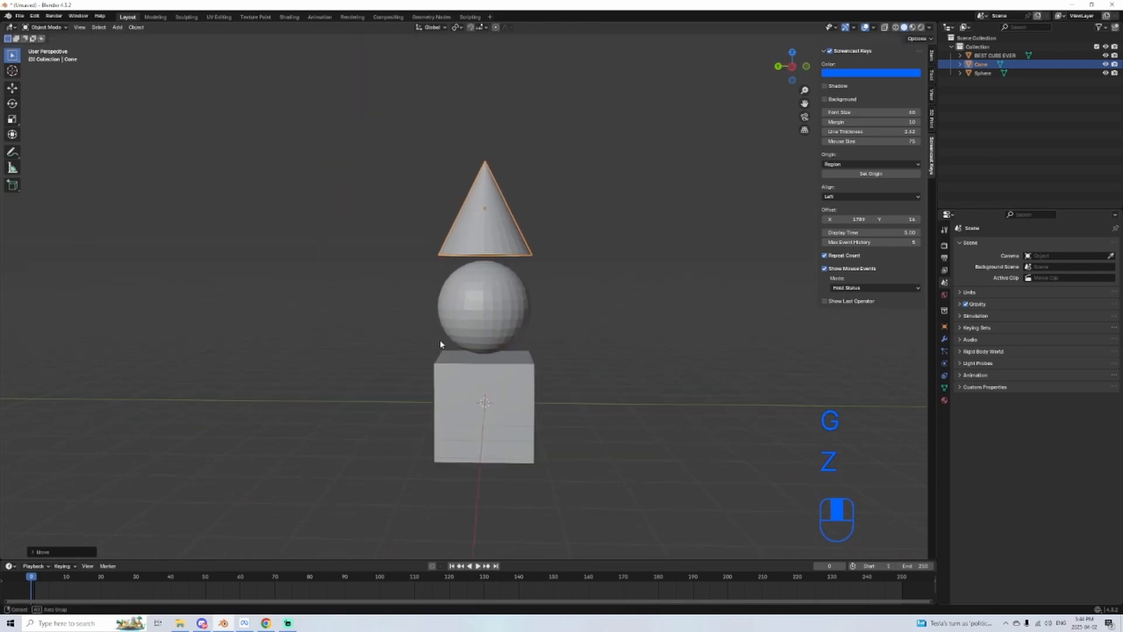
click(465, 296)
key(g)
key(z)
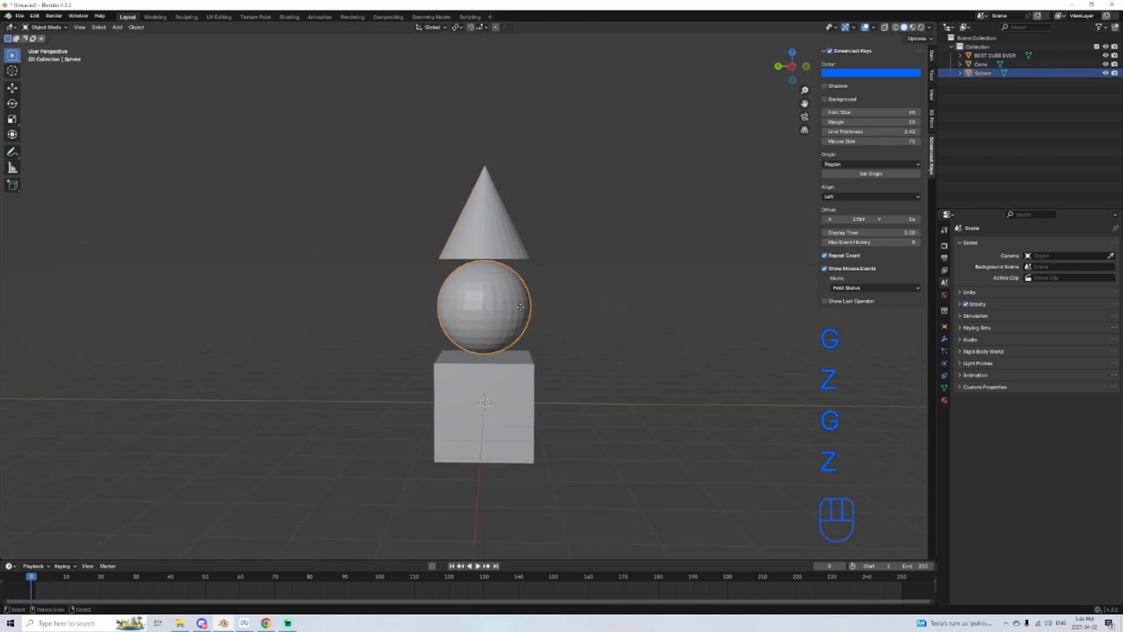
click(520, 307)
click(530, 454)
key(g)
key(z)
click(528, 453)
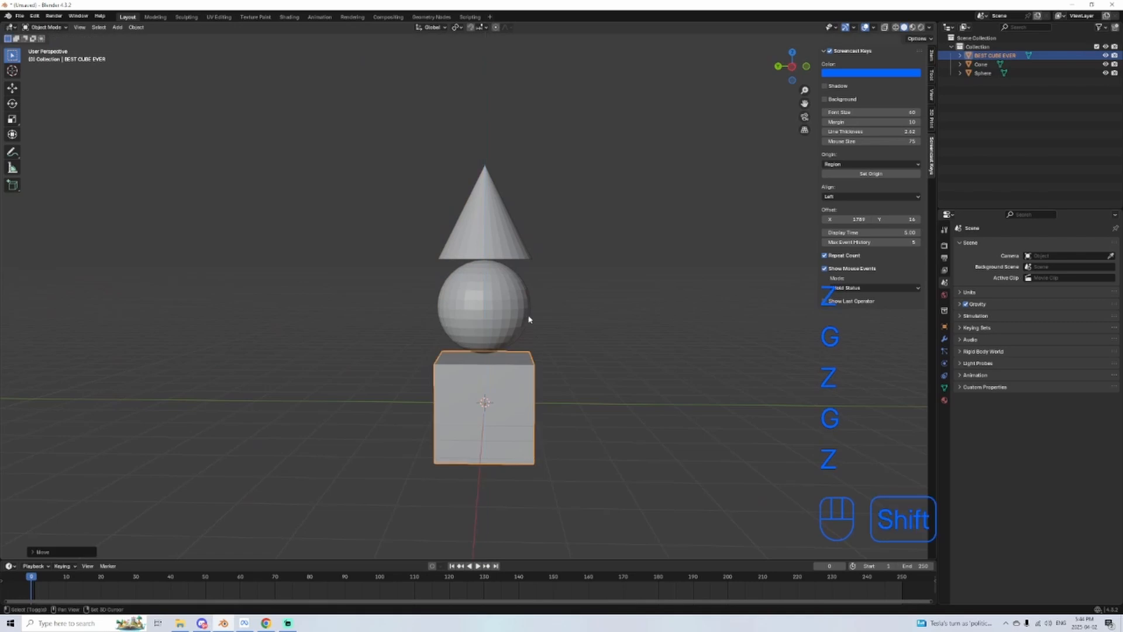
Step: Pan away from the stack, select the cube and bring it back into view with Frame Selected
shift+middle_drag(535, 259, 528, 236)
click(607, 283)
scroll(643, 389, down, 2)
scroll(561, 356, up, 1)
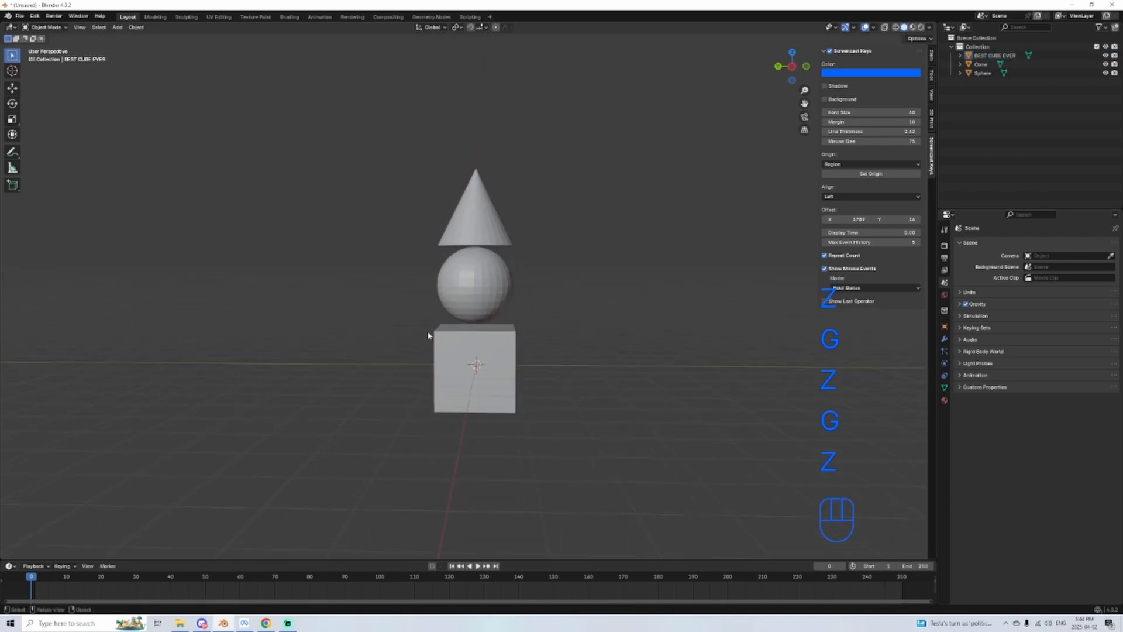
scroll(350, 322, down, 2)
shift+middle_drag(200, 283, 460, 287)
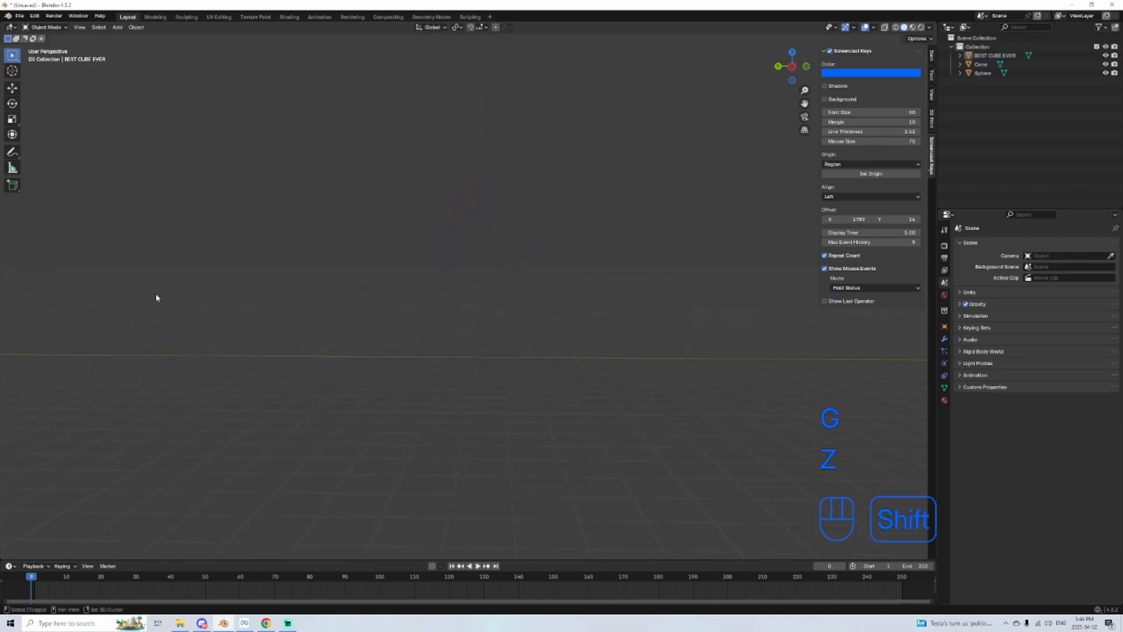
click(80, 27)
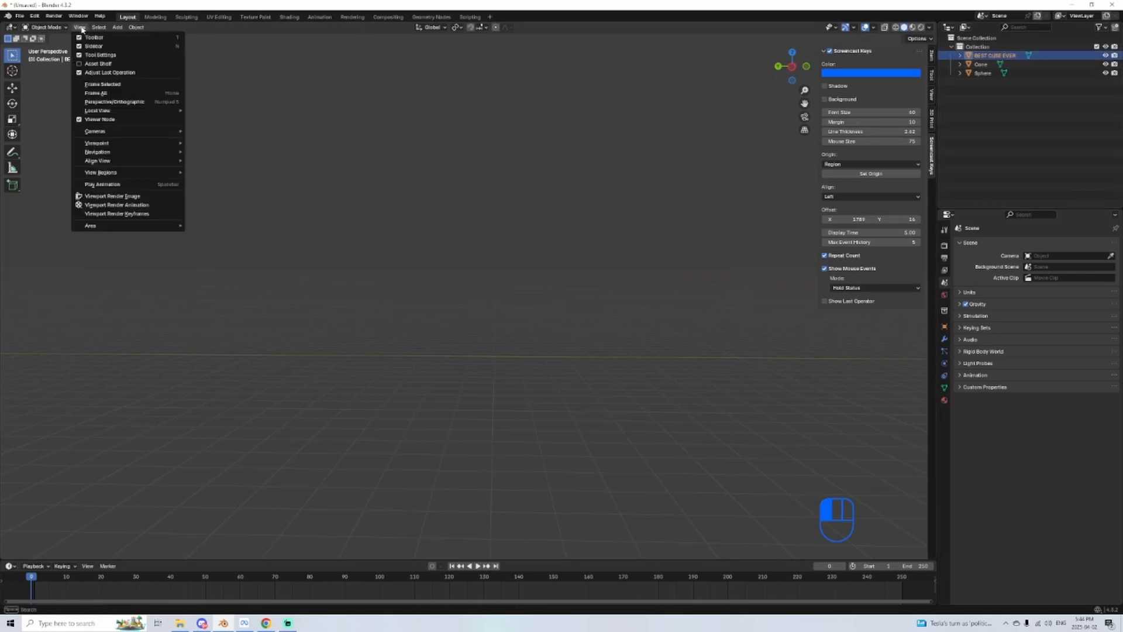
click(111, 86)
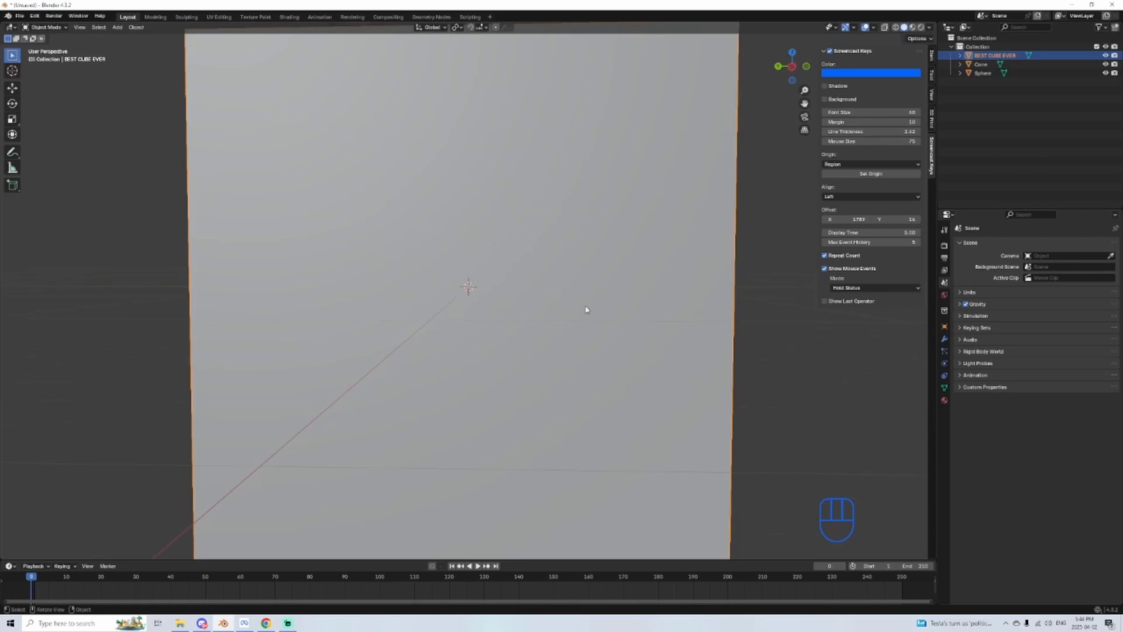
Step: Select the sphere in the stack and focus the view on it with Frame Selected
scroll(536, 283, down, 2)
middle_drag(512, 278, 454, 428)
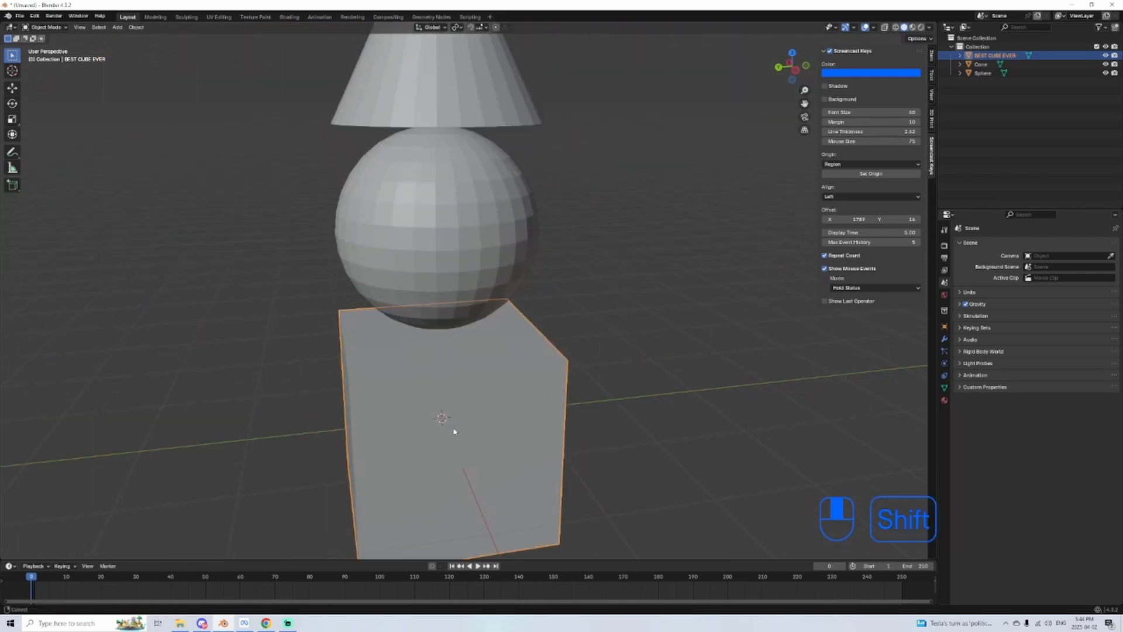
click(451, 306)
middle_drag(451, 306, 337, 271)
click(79, 28)
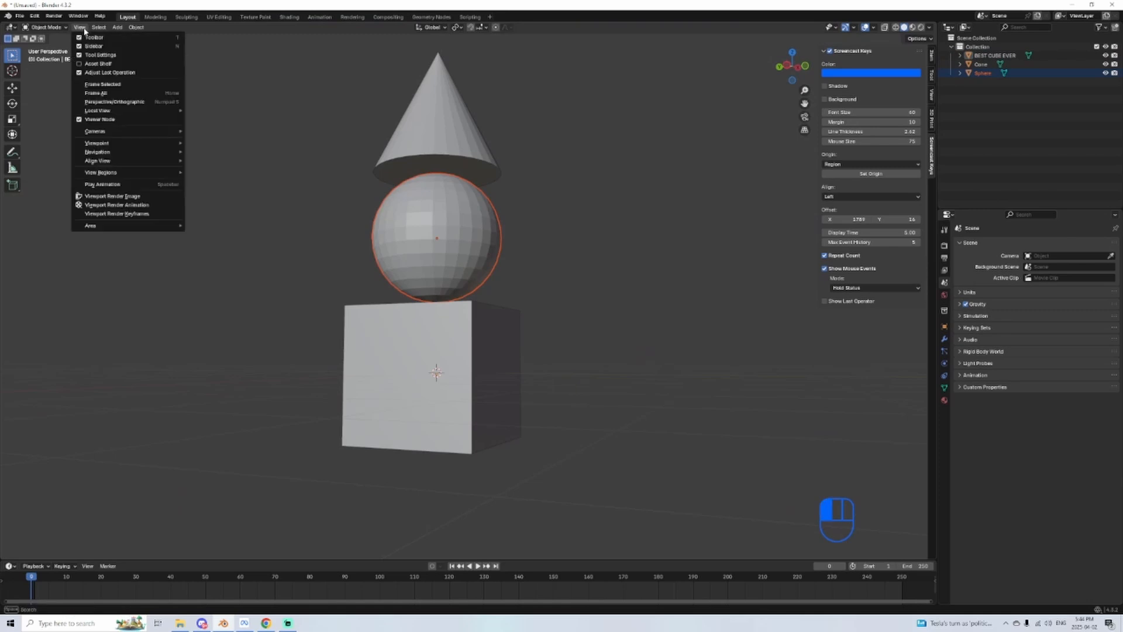
click(125, 86)
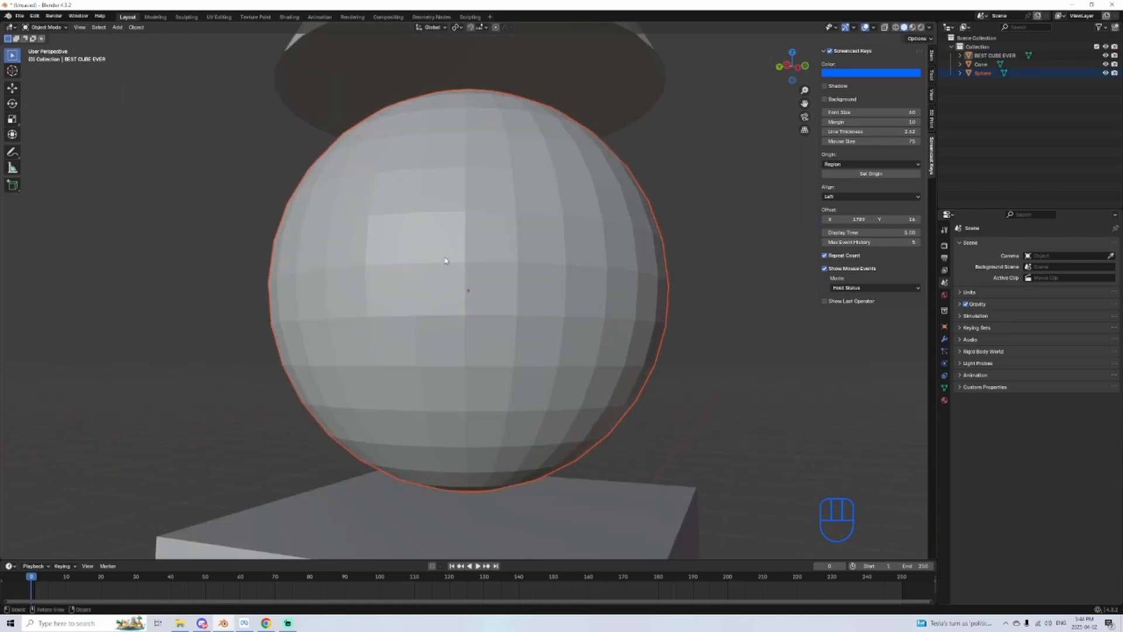
Step: Try moving the sphere freely out of the stack and undo the move
scroll(402, 392, down, 3)
alt+middle_drag(397, 366, 391, 335)
scroll(371, 316, down, 3)
middle_drag(354, 291, 373, 276)
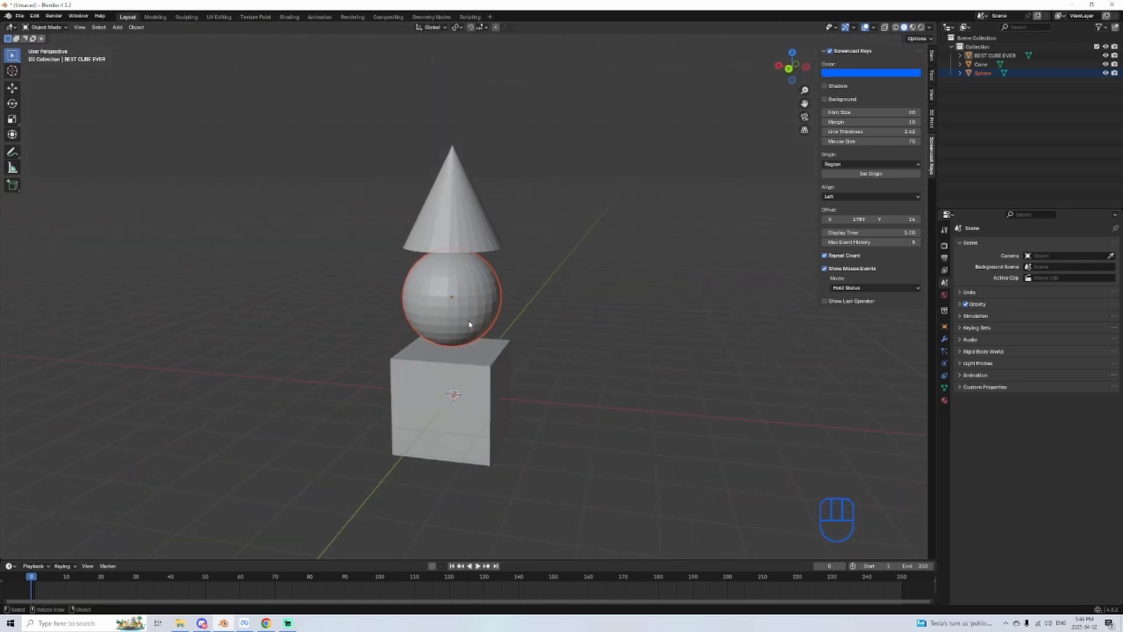
key(g)
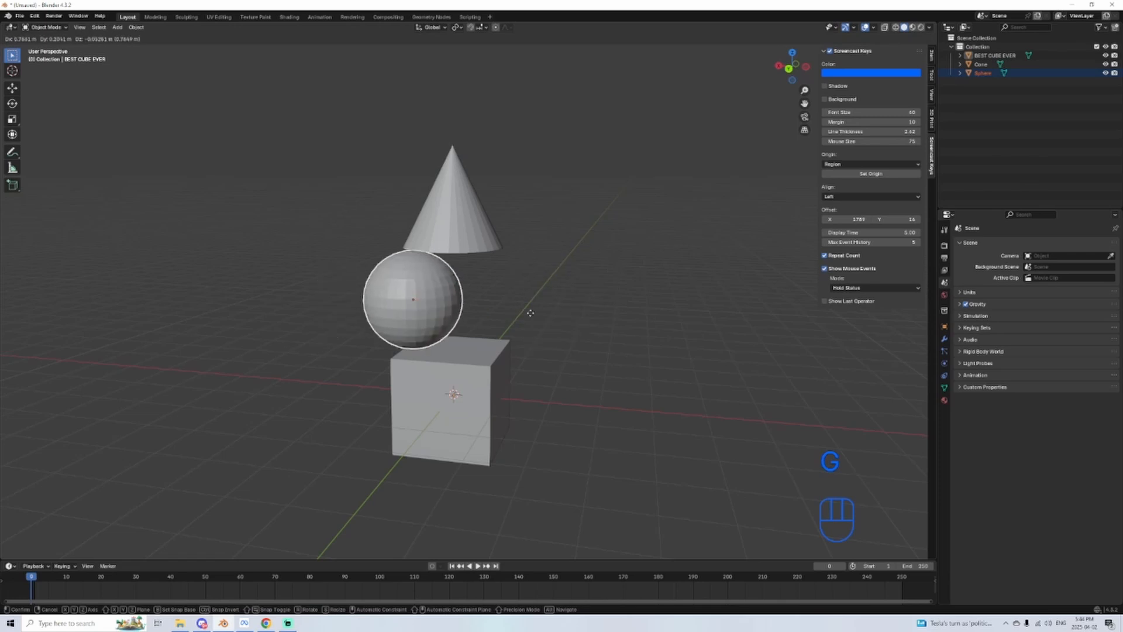
click(526, 310)
key(ctrl+z)
Step: Try scaling the sphere up to more than twice its size and undo the scaling
scroll(539, 358, up, 2)
key(s)
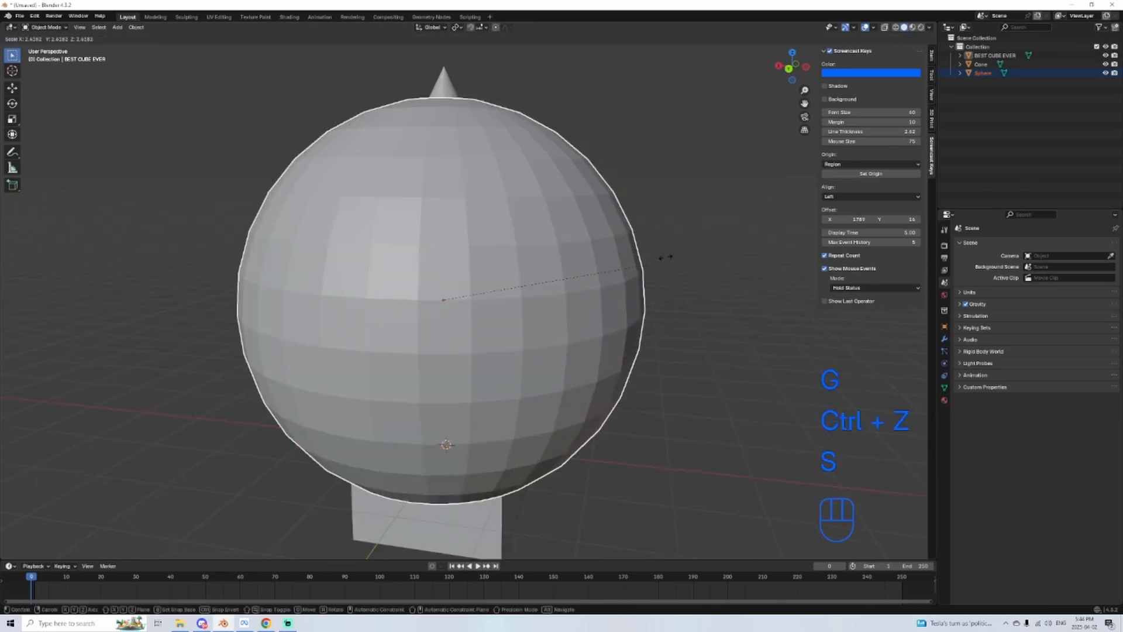
key(ctrl+z)
scroll(516, 344, down, 2)
scroll(503, 348, down, 1)
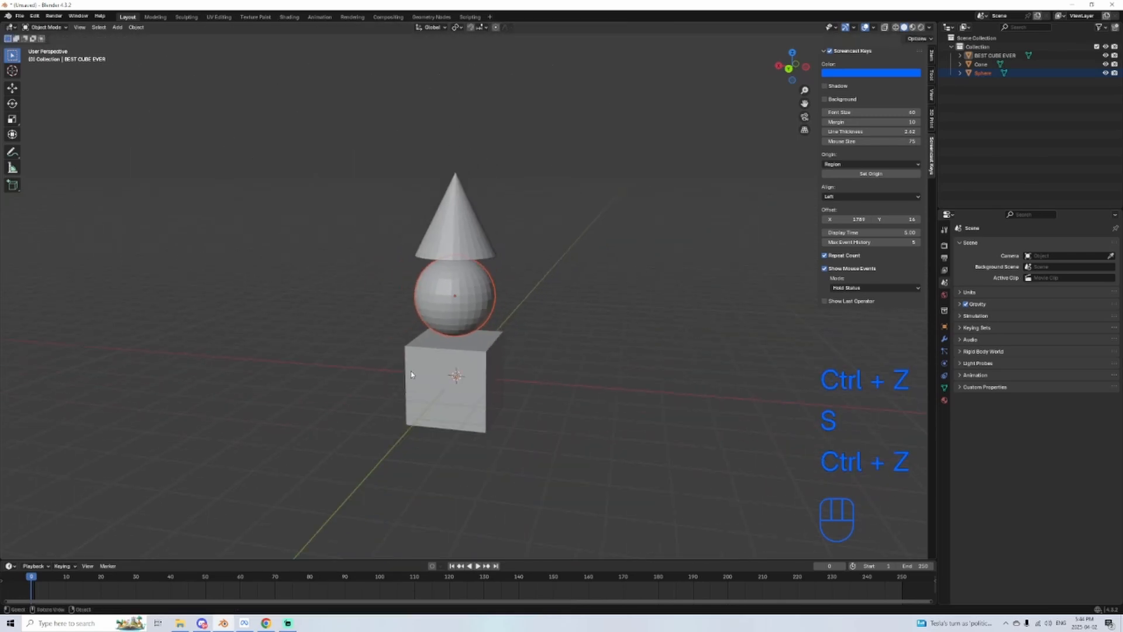
Step: Move the cone along the global X axis away from the stack and lower it along the Z axis
shift+middle_drag(479, 296, 484, 401)
scroll(485, 398, up, 2)
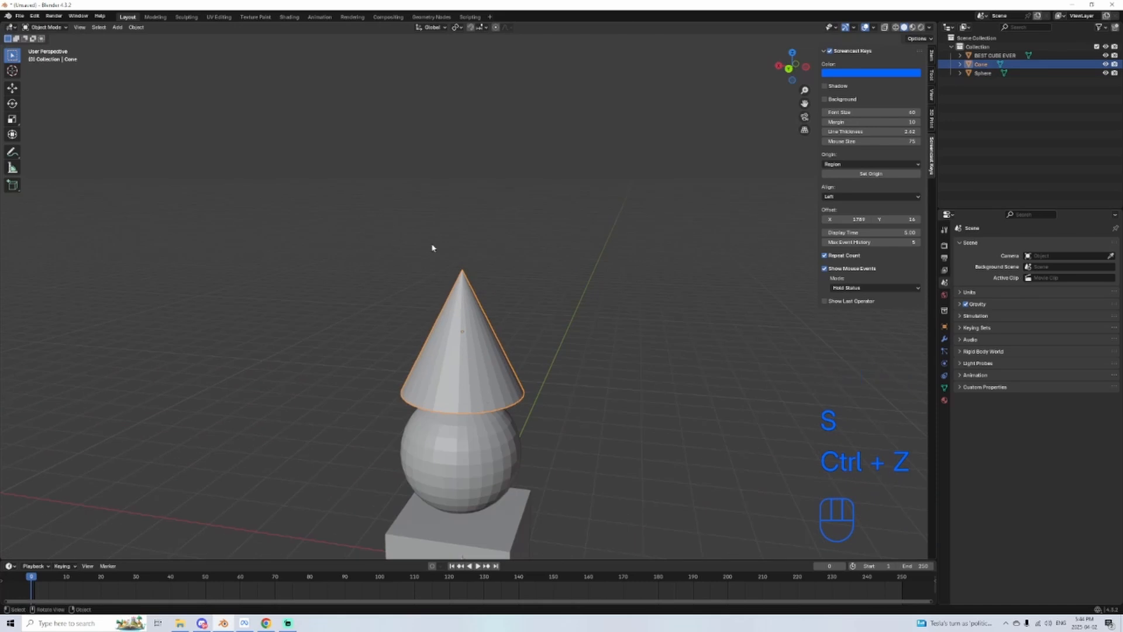
shift+middle_drag(563, 418, 637, 274)
key(g)
key(x)
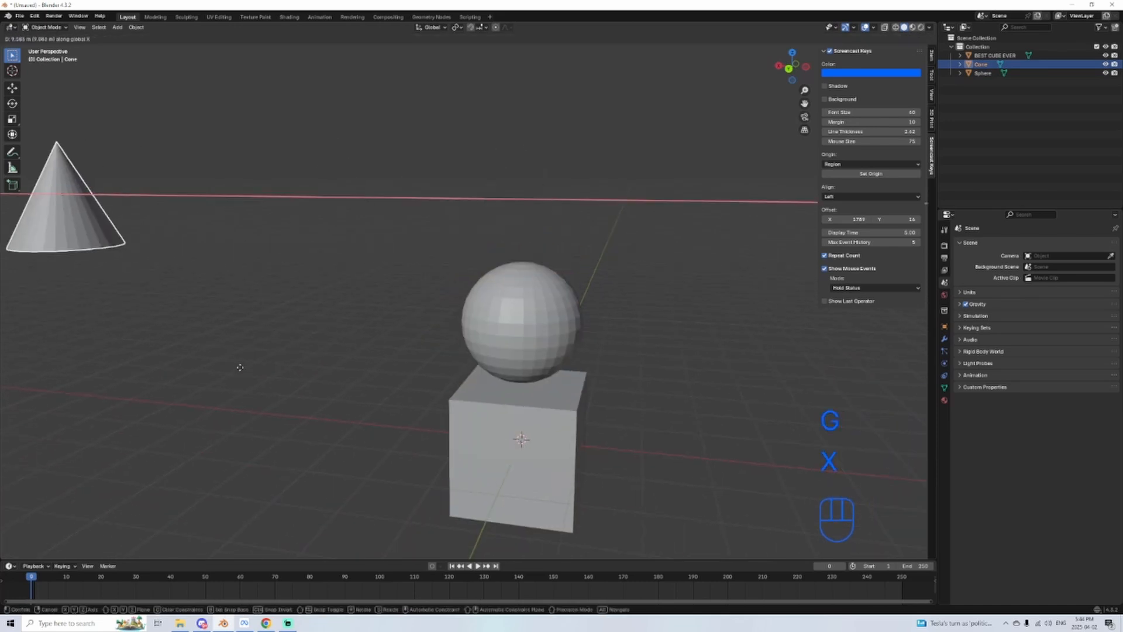
click(397, 385)
key(g)
key(z)
click(284, 456)
Step: Scale the cone up until it towers over the cube and sphere, and adjust its height along the Z axis
shift+middle_drag(284, 456, 486, 431)
shift+middle_drag(438, 377, 504, 363)
key(s)
click(664, 177)
key(g)
key(z)
click(604, 369)
Step: Align the cone's base with the red X axis line in back orthographic view and shift the cone along X away from the cube
scroll(604, 368, down, 2)
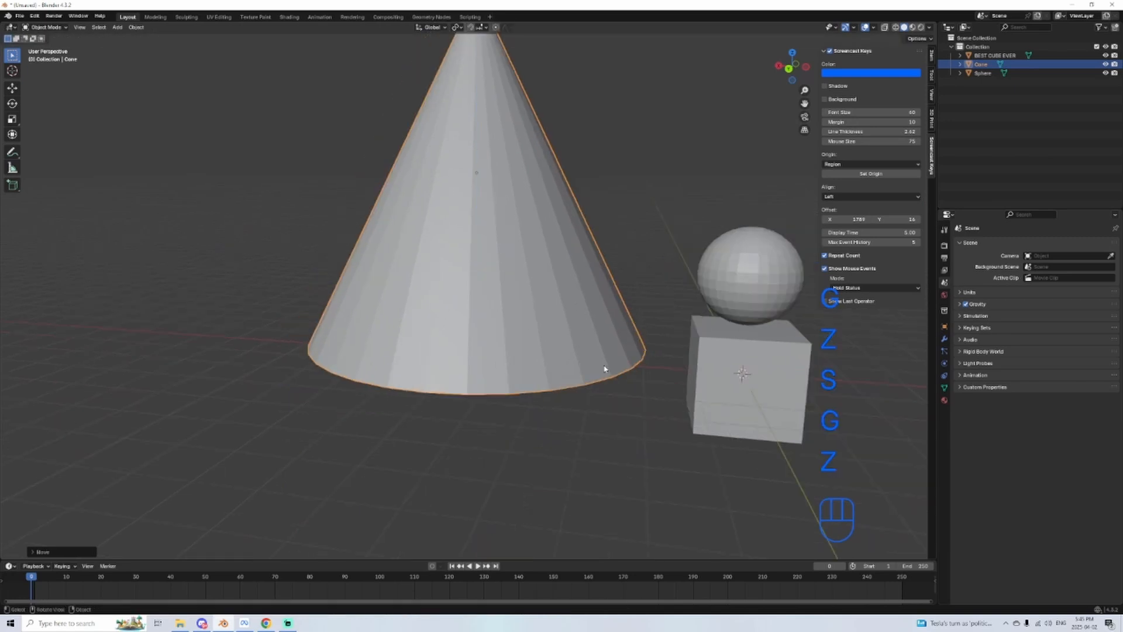
alt+middle_drag(604, 368, 523, 319)
key(g)
key(z)
click(523, 329)
key(g)
key(x)
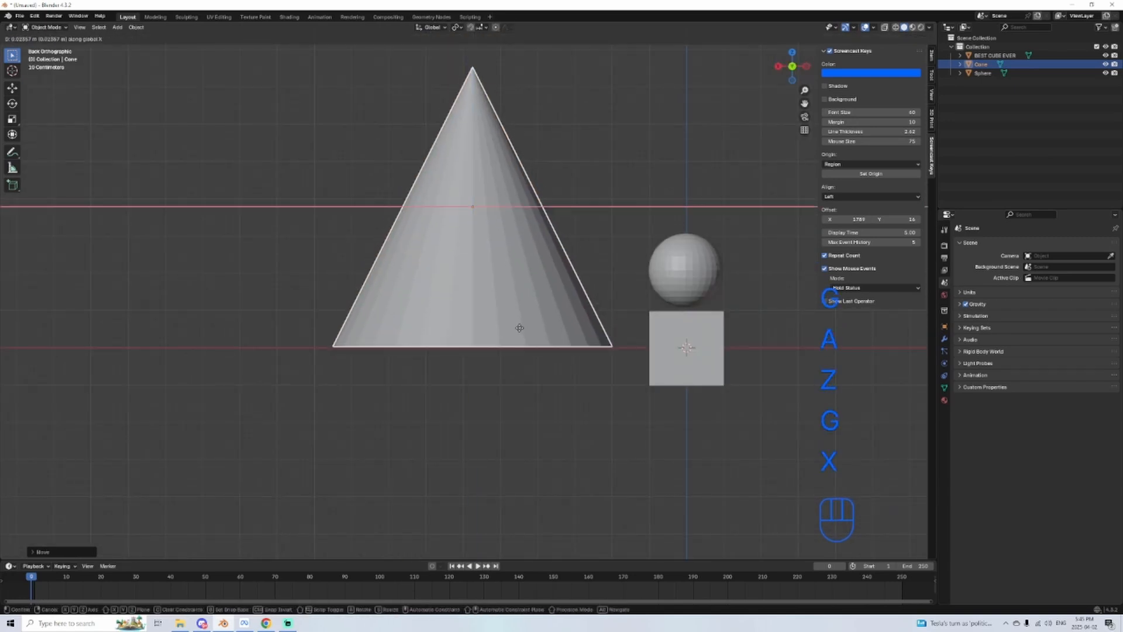
key(y)
key(h)
key(x)
click(376, 321)
Step: Enlarge the cone slightly more and reposition it so its base rests on the red X axis line
key(s)
shift+middle_drag(376, 321, 362, 411)
click(470, 430)
key(g)
click(491, 405)
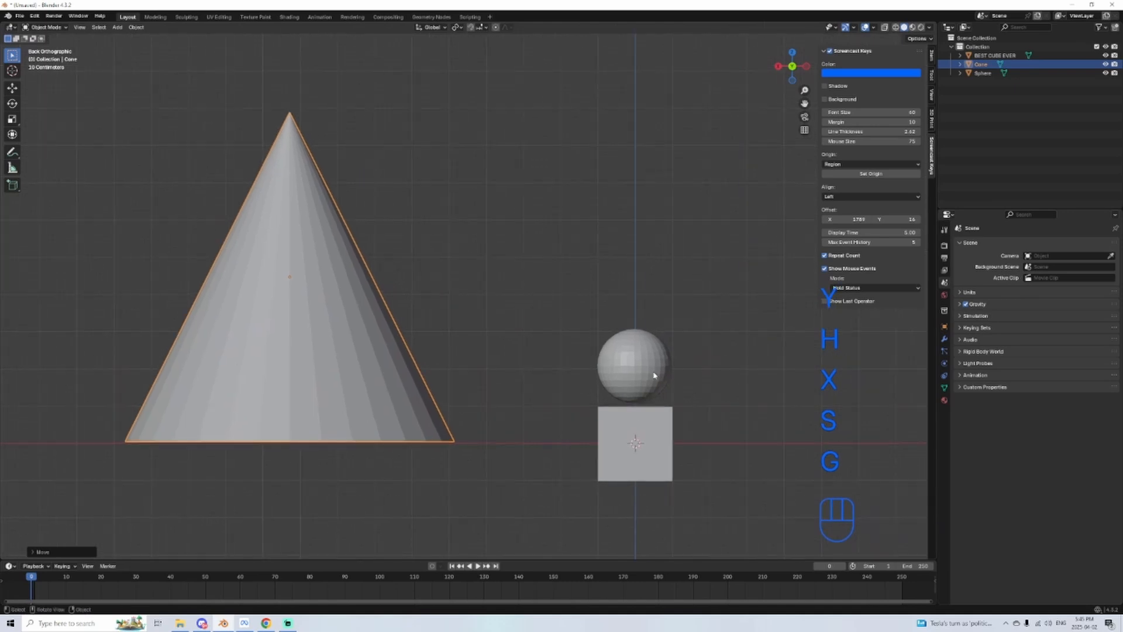
Step: Scale the sphere down and place it on the tip of the cone
click(640, 365)
key(s)
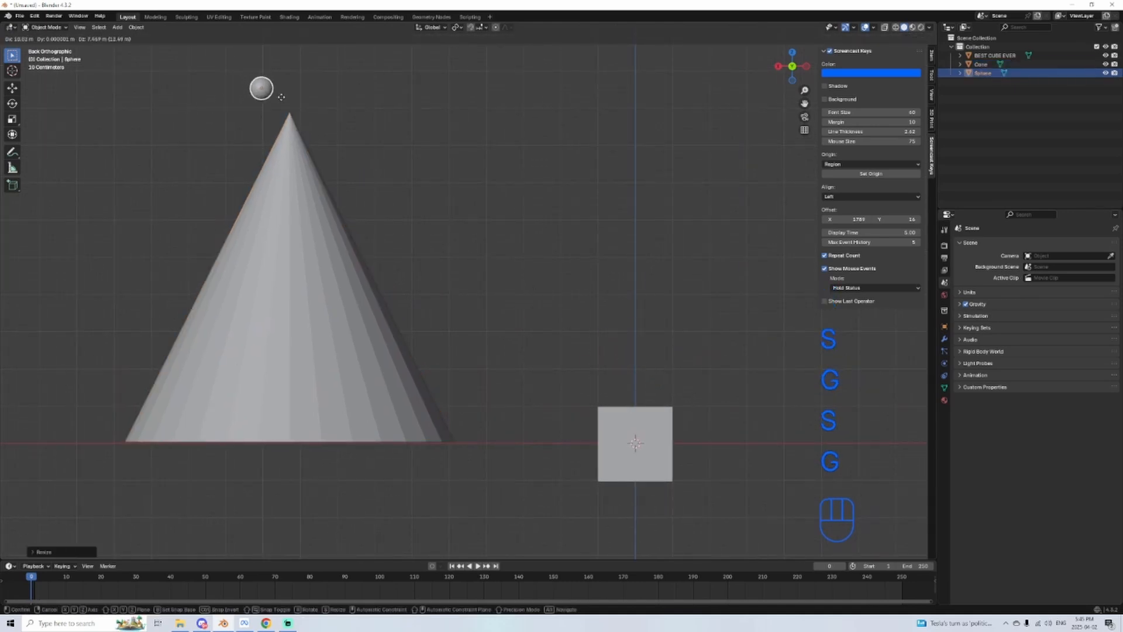
click(304, 104)
Step: Move the cube directly beneath the cone and scale it up until it roughly matches the width of the cone's base
shift+middle_drag(660, 498, 712, 453)
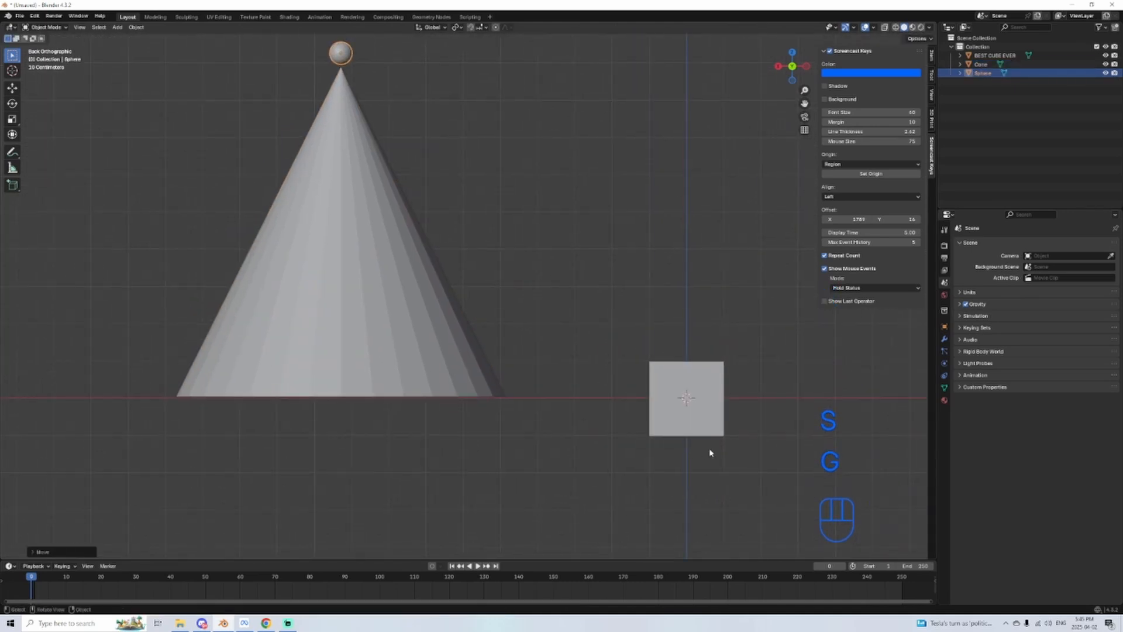
click(693, 418)
key(g)
click(183, 526)
scroll(259, 517, down, 6)
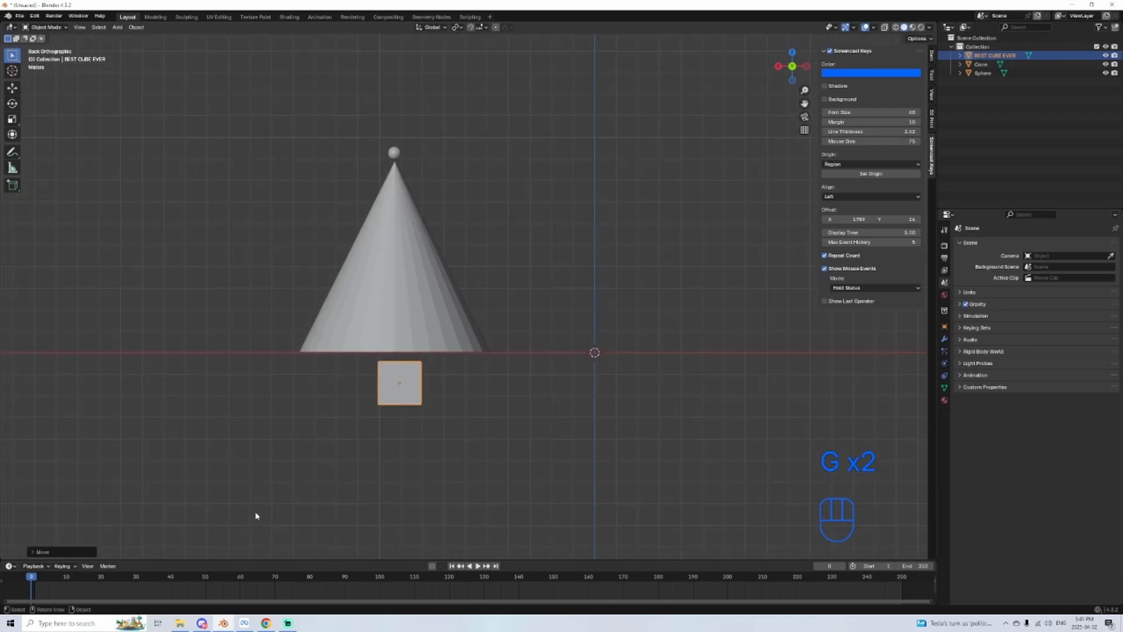
key(s)
key(g)
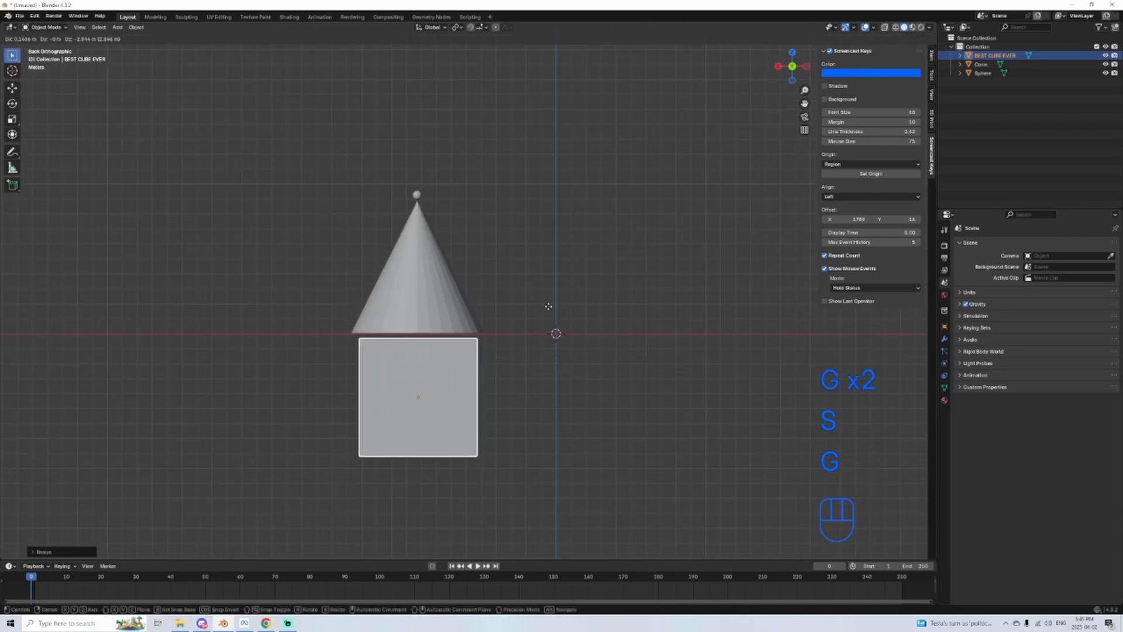
click(549, 307)
key(s)
click(557, 305)
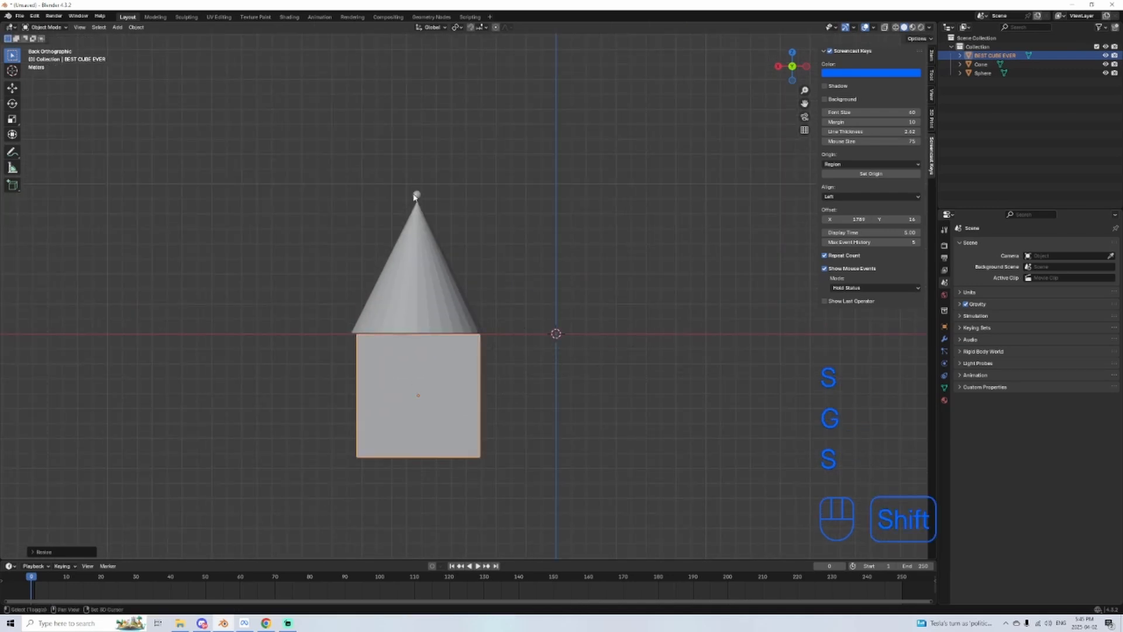
Step: Select the cube, cone and sphere together, move them to the world origin and scale them down slightly
shift+click(413, 197)
shift+click(416, 261)
key(g)
click(556, 270)
key(s)
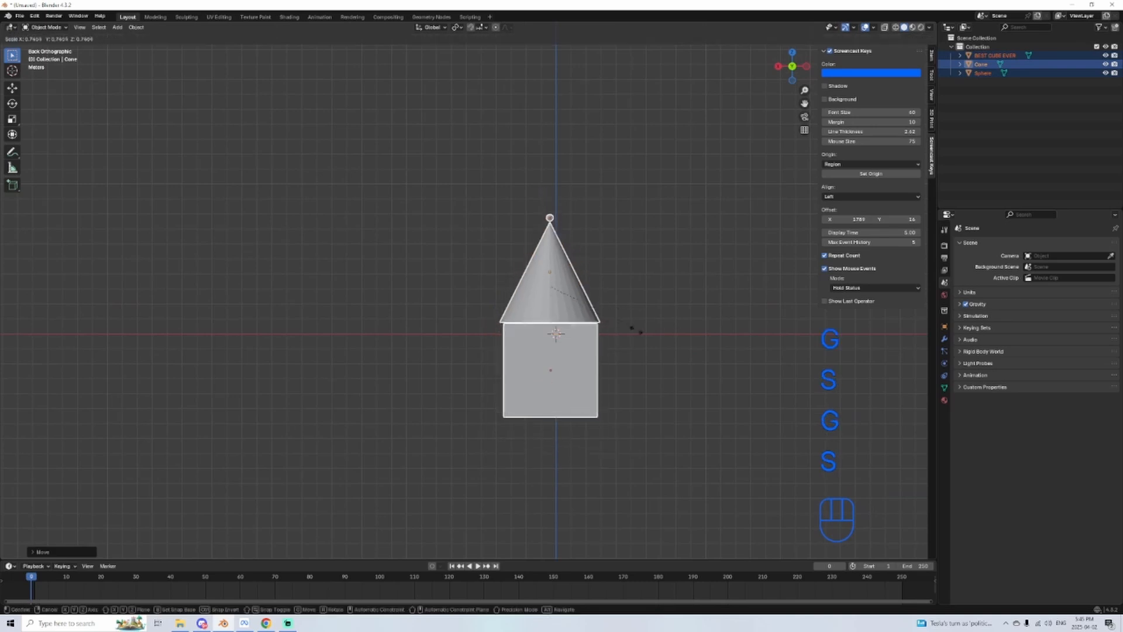
click(571, 337)
key(g)
click(573, 317)
Step: Add the cube, cone and sphere to one selection and clear the selection
shift+middle_drag(556, 348, 446, 398)
scroll(525, 399, up, 3)
shift+middle_drag(496, 468, 485, 414)
scroll(501, 403, up, 2)
click(454, 343)
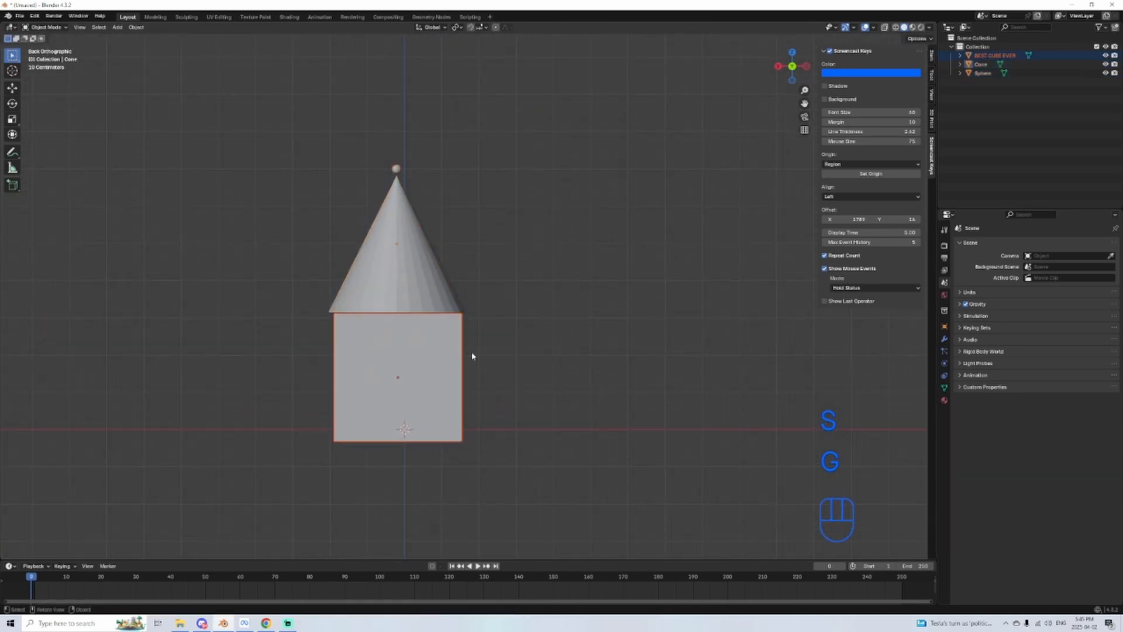
shift+middle_drag(551, 323, 581, 283)
click(576, 287)
shift+click(430, 247)
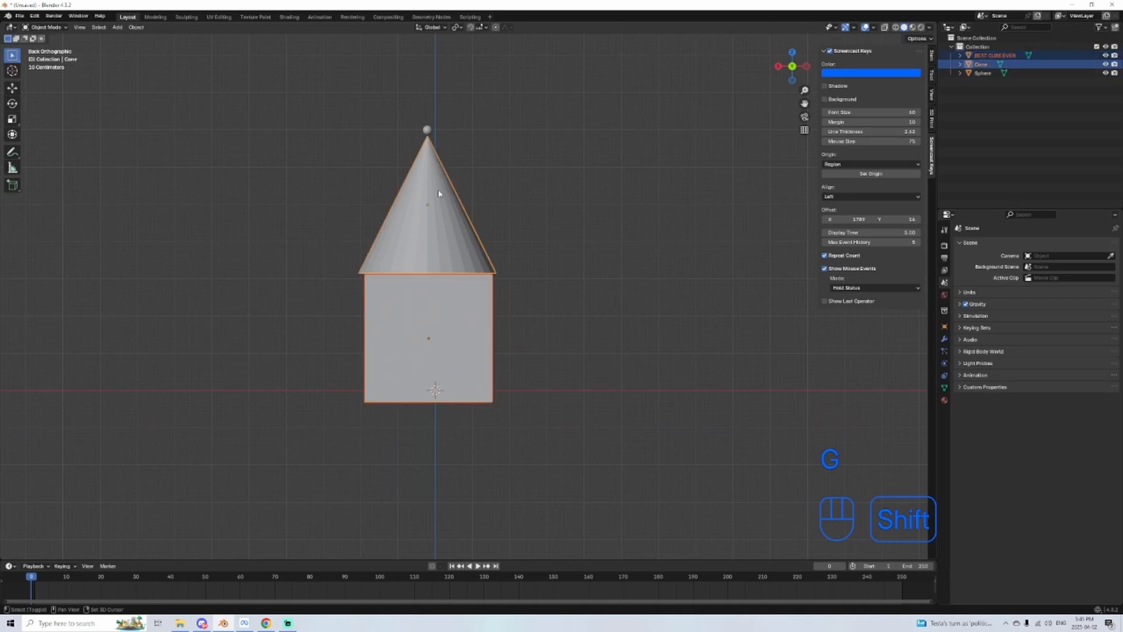
shift+click(427, 129)
click(565, 215)
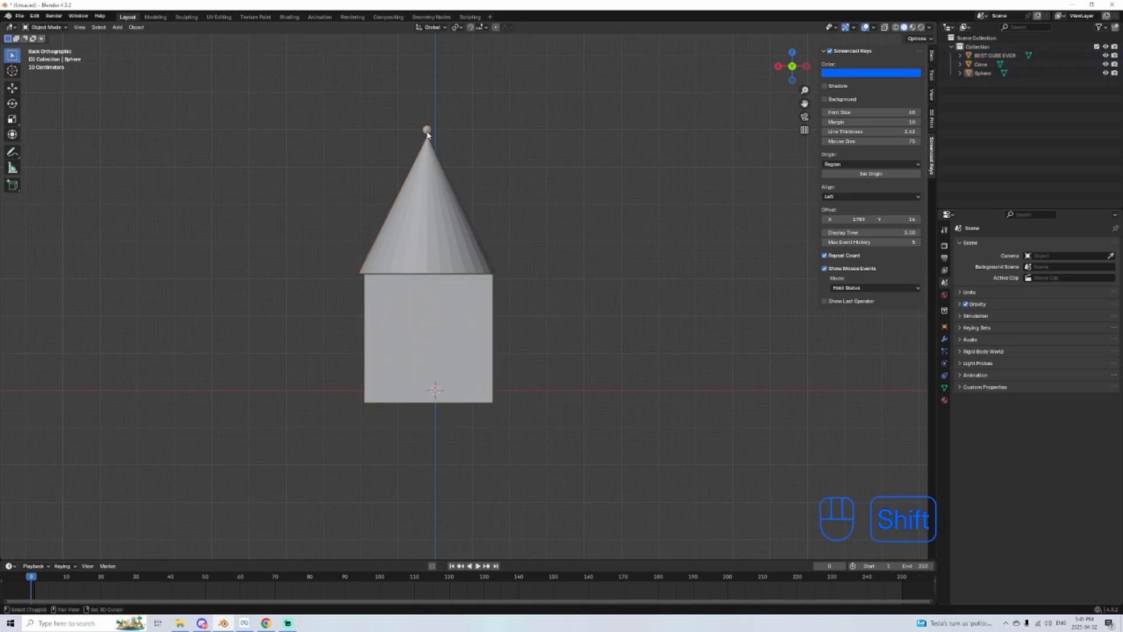
Step: Select the objects of the tower together once more and deselect everything
shift+click(422, 245)
shift+click(441, 378)
shift+middle_drag(539, 299, 550, 369)
click(555, 338)
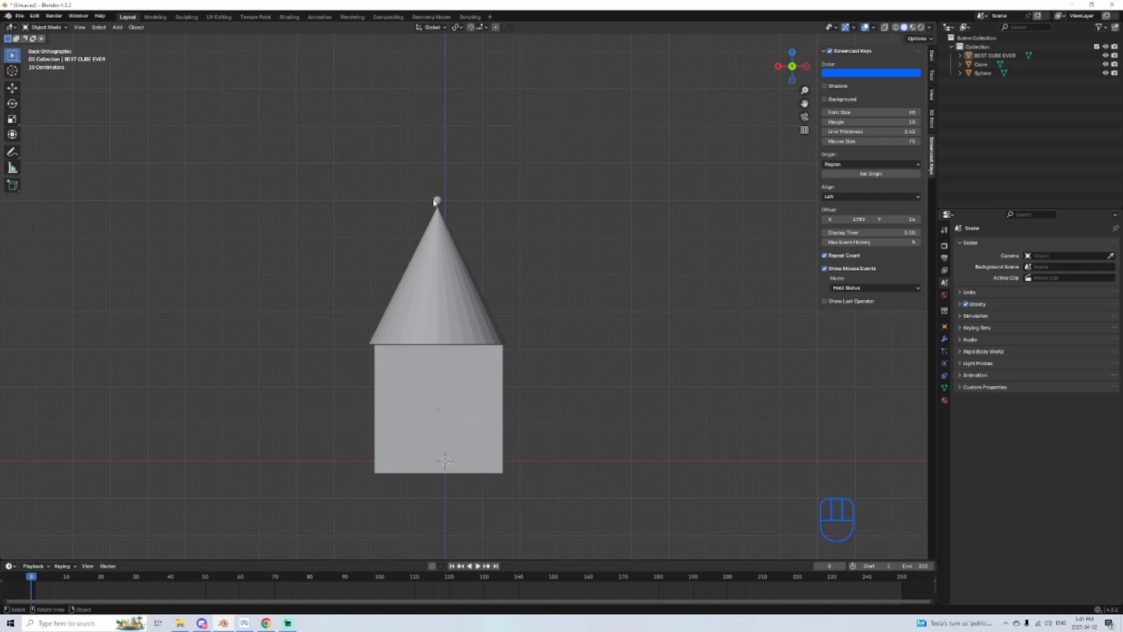
Step: Try scaling the sphere up uniformly and along single axes, and undo each attempt
key(s)
click(576, 131)
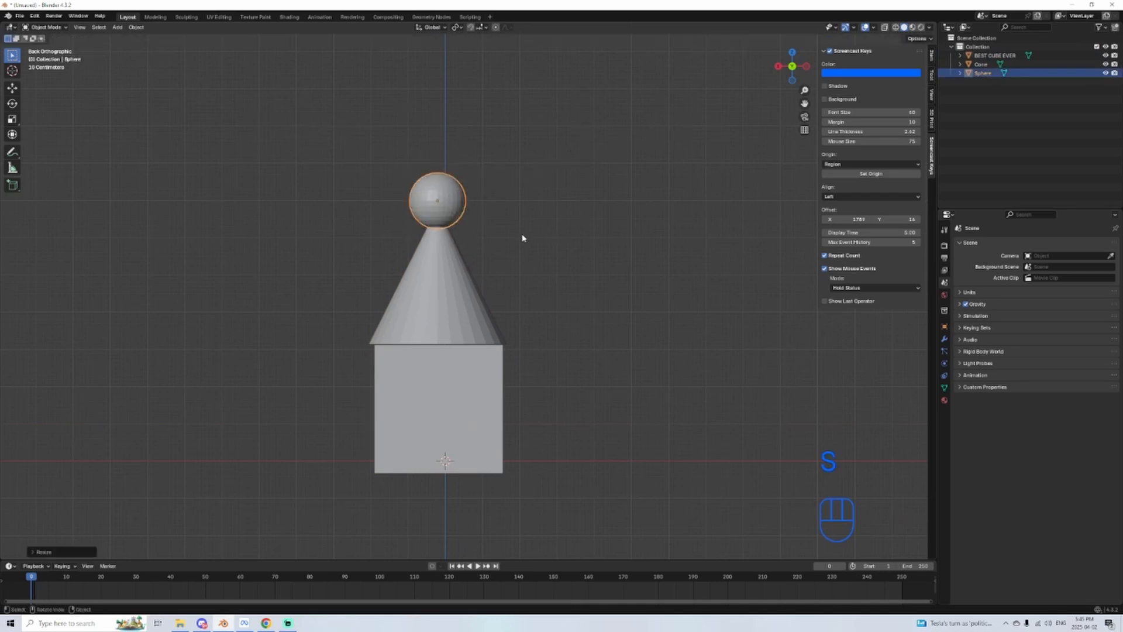
key(ctrl+z)
key(s)
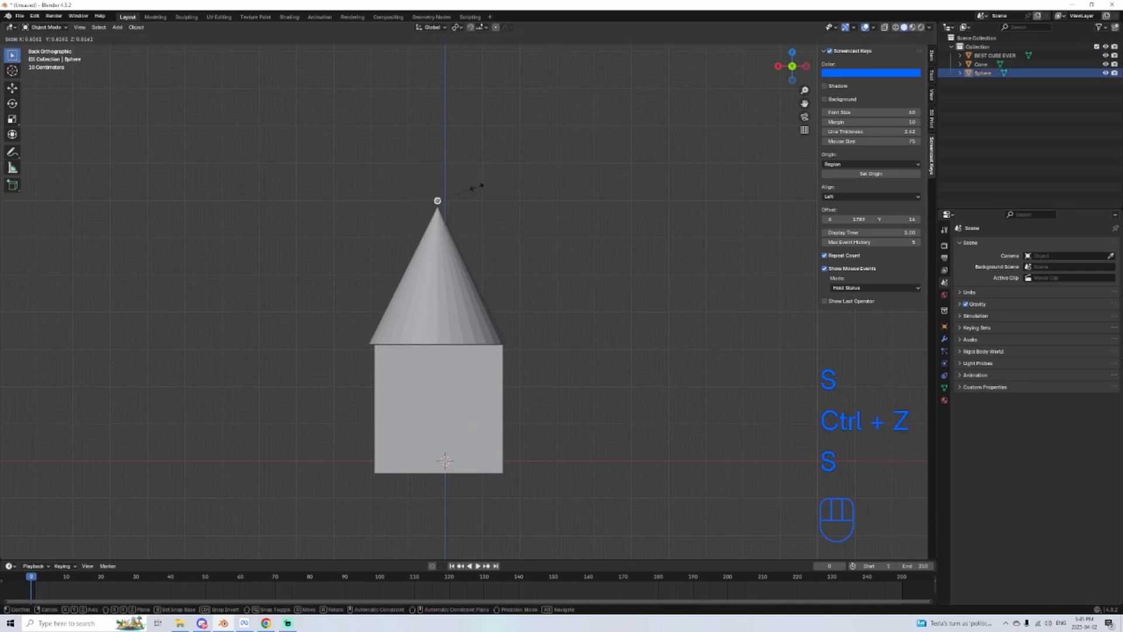
key(z)
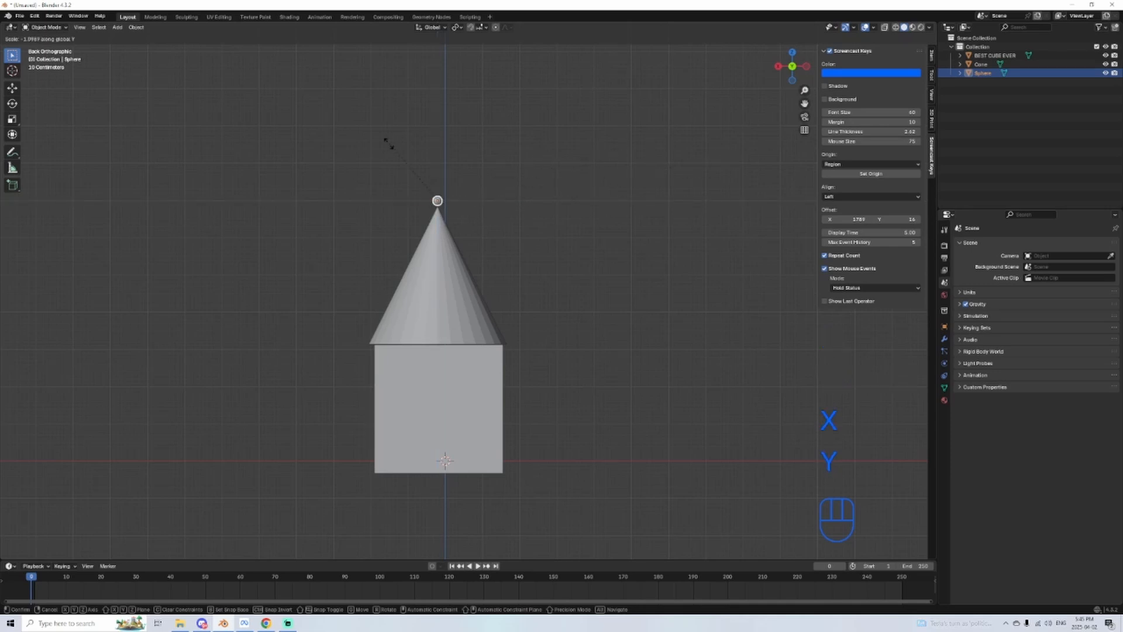
click(485, 224)
key(ctrl+z)
Step: Scale the sphere on the cone's tip up slightly
scroll(561, 182, up, 3)
shift+middle_drag(441, 202, 457, 226)
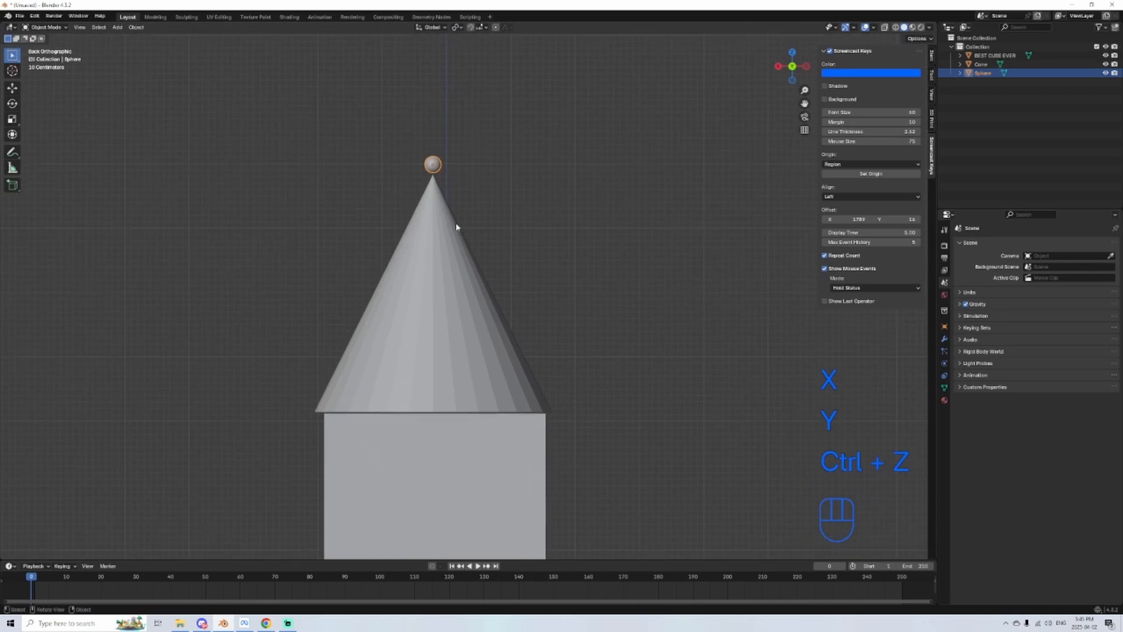
key(s)
click(484, 271)
Step: Nudge the cone so it sits centred on the cube, and reposition the sphere above the cone's tip
shift+middle_drag(484, 271, 472, 226)
click(471, 226)
key(g)
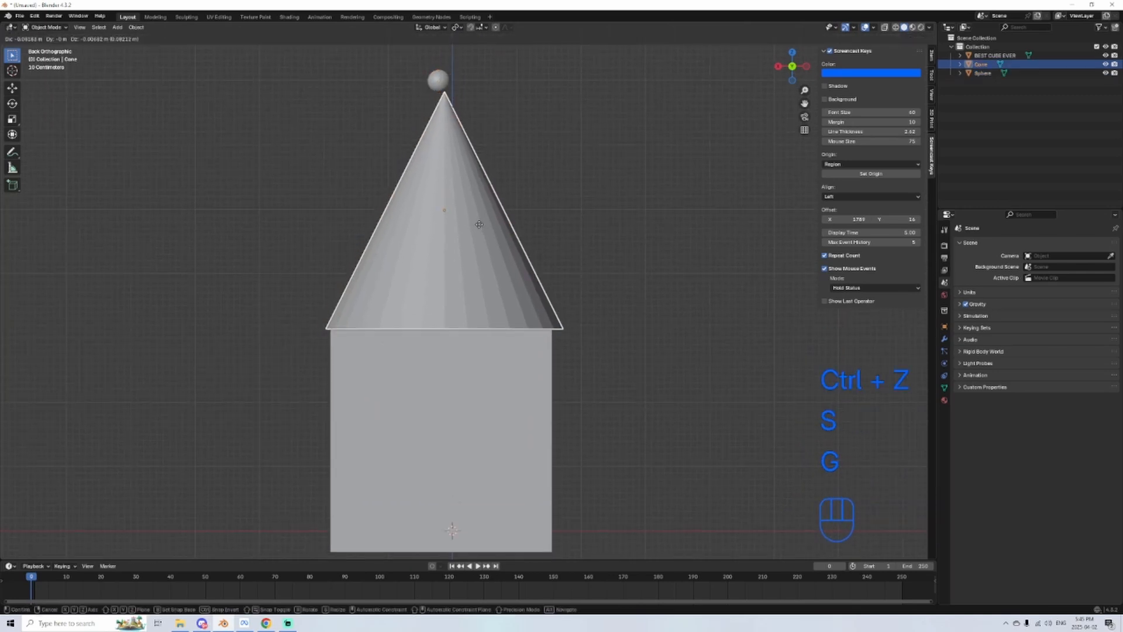
click(478, 223)
click(435, 73)
key(g)
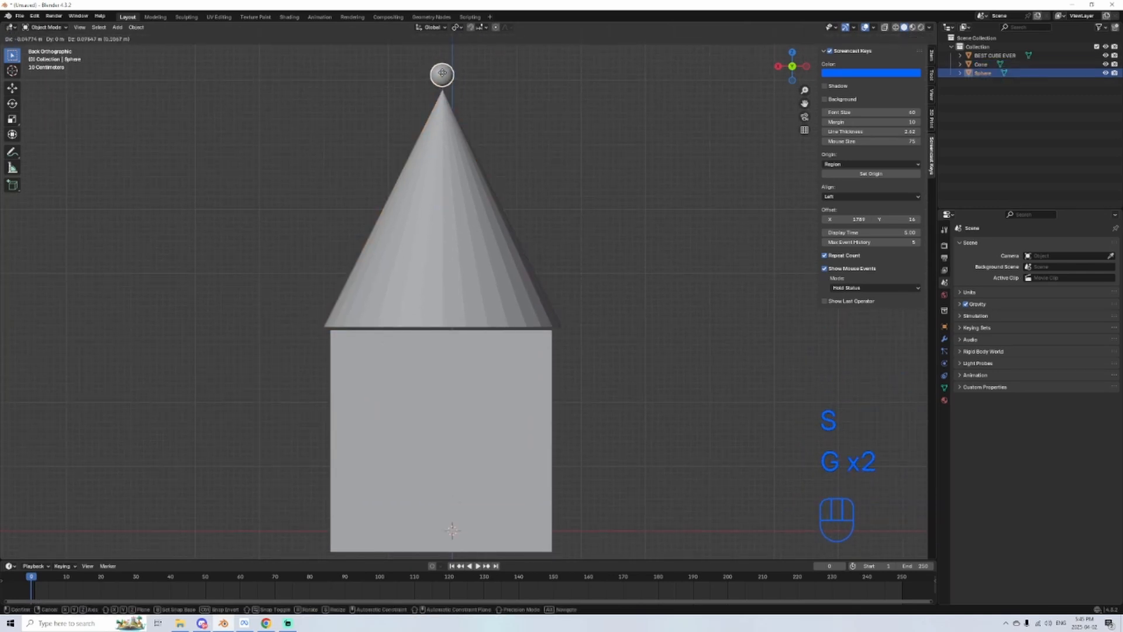
click(435, 56)
Step: Build a combined selection starting with the cube and adding the cone and the sphere
scroll(553, 353, down, 1)
shift+middle_drag(554, 353, 478, 333)
click(480, 310)
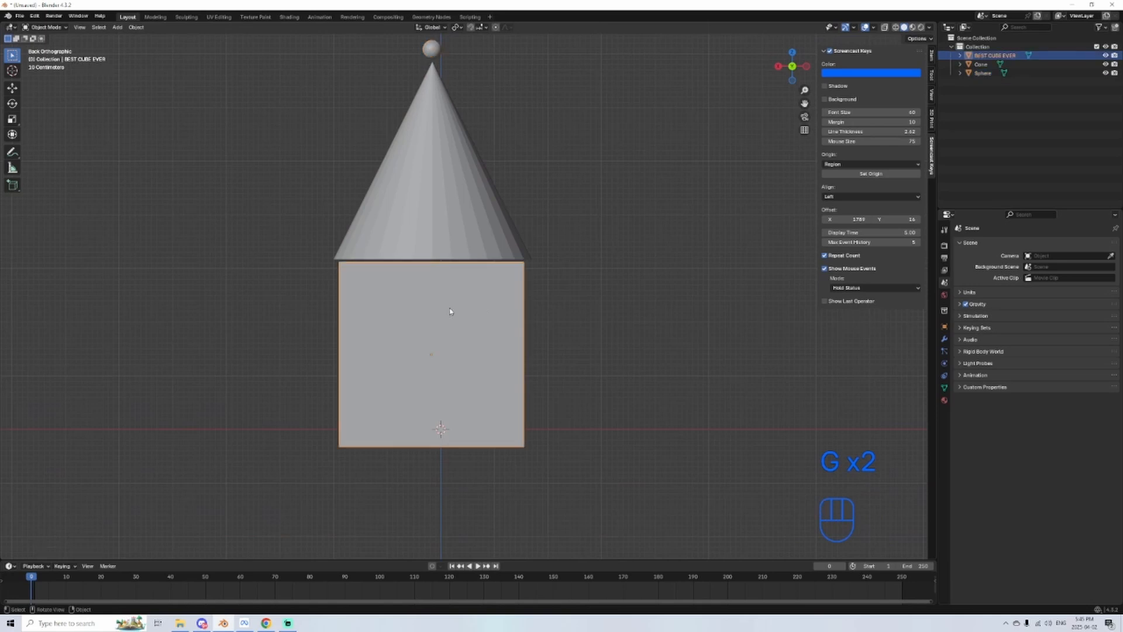
shift+click(436, 125)
shift+click(435, 53)
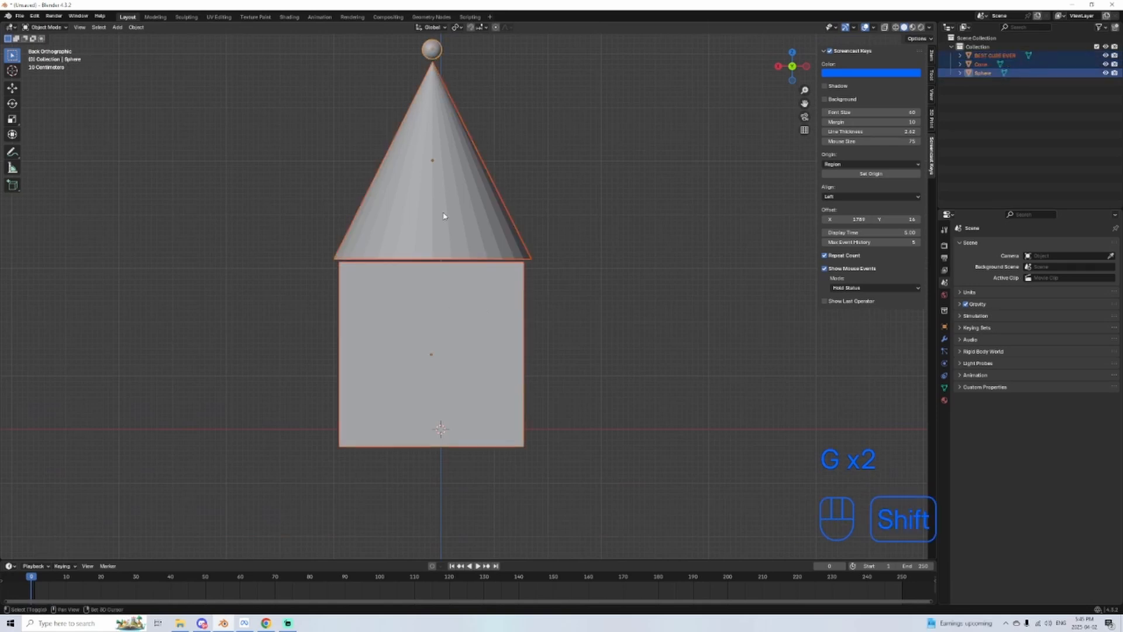
shift+click(444, 412)
Step: Select the cube on its own and switch it from Object Mode to Edit Mode
scroll(549, 242, down, 3)
shift+middle_drag(540, 231, 551, 295)
click(479, 309)
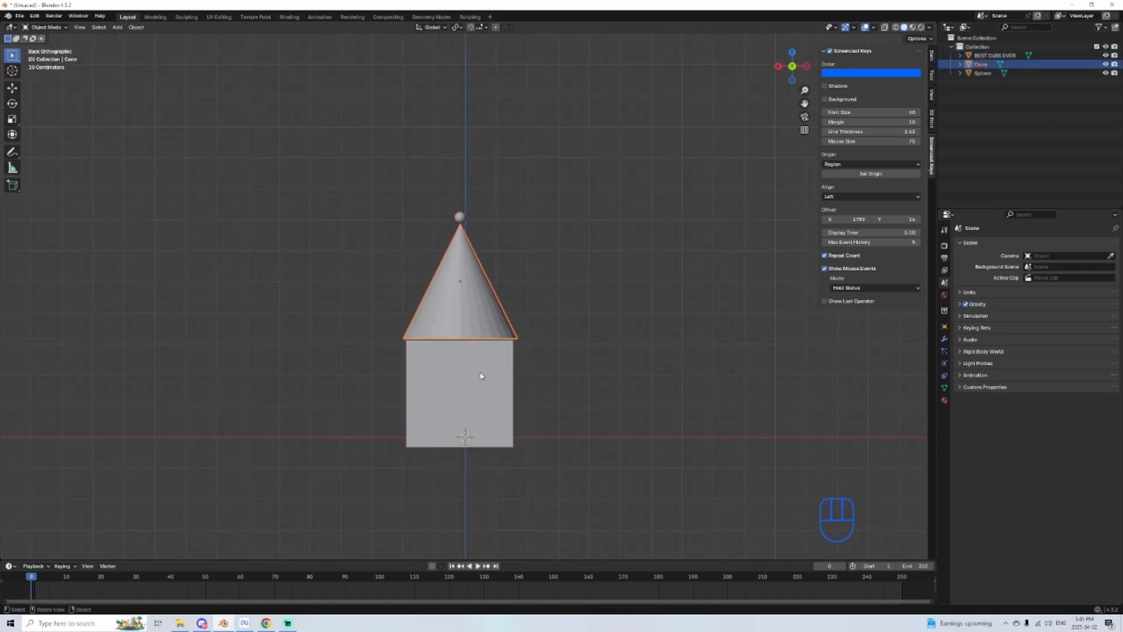
click(460, 217)
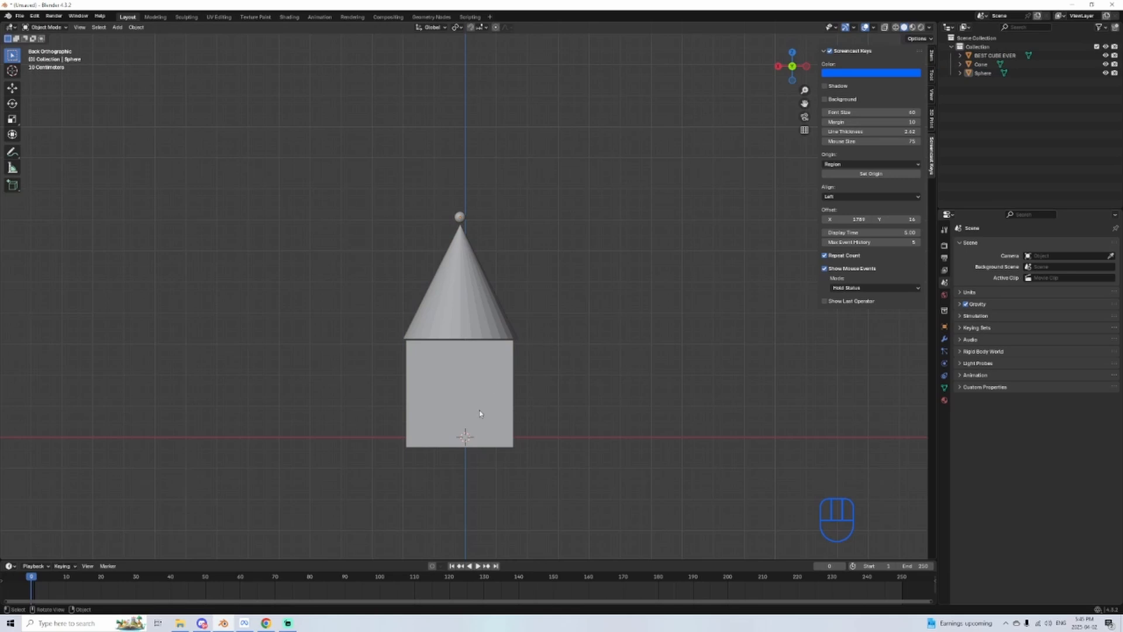
shift+middle_drag(503, 429, 519, 354)
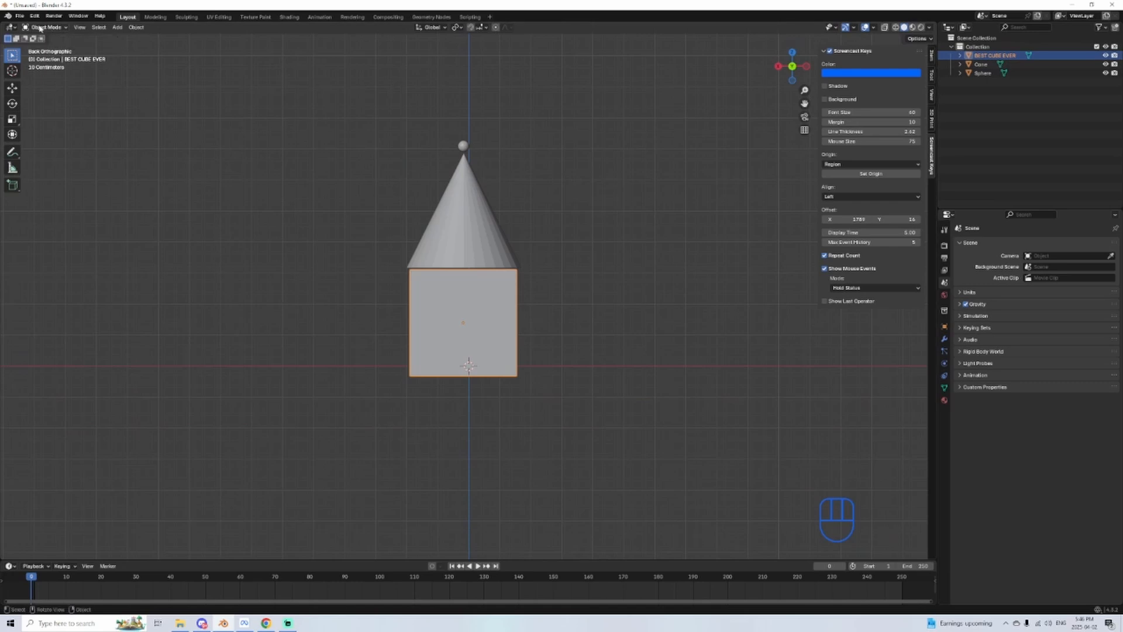
click(40, 28)
scroll(400, 331, up, 6)
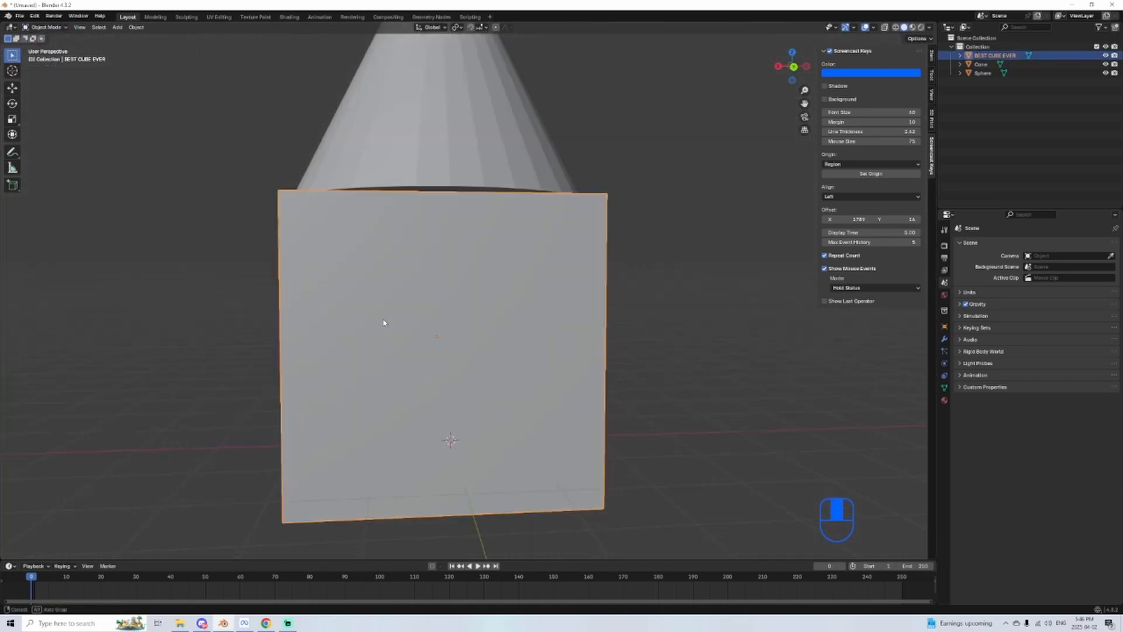
middle_drag(384, 323, 545, 263)
key(Tab)
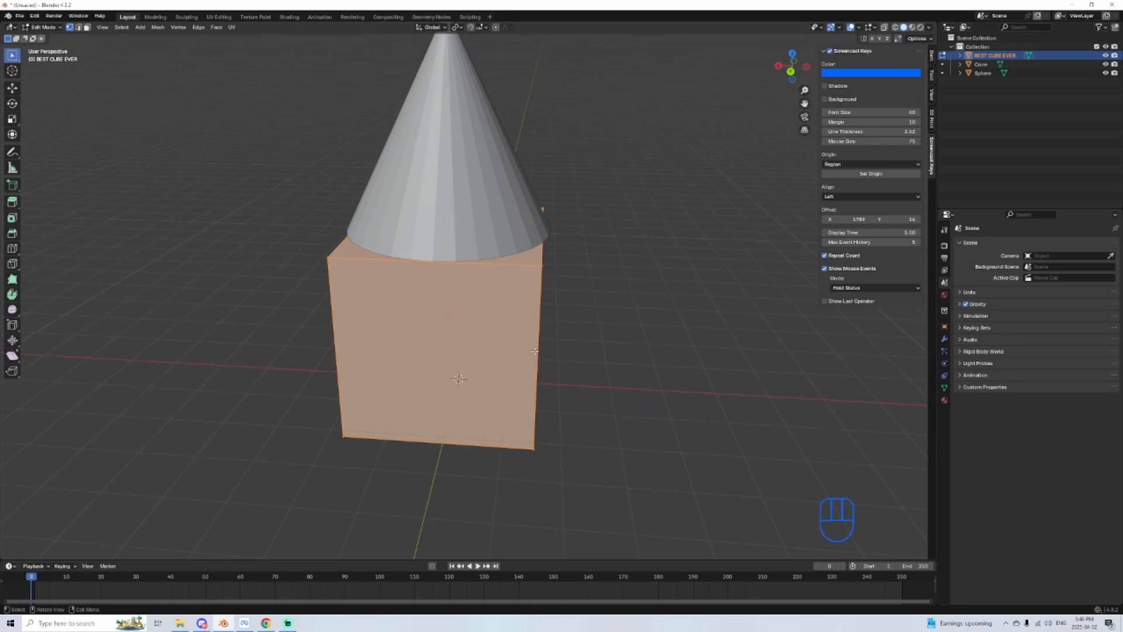
Step: Switch to edge selection and pick single edges of the cube, starting with a front vertical edge
middle_drag(534, 351, 510, 409)
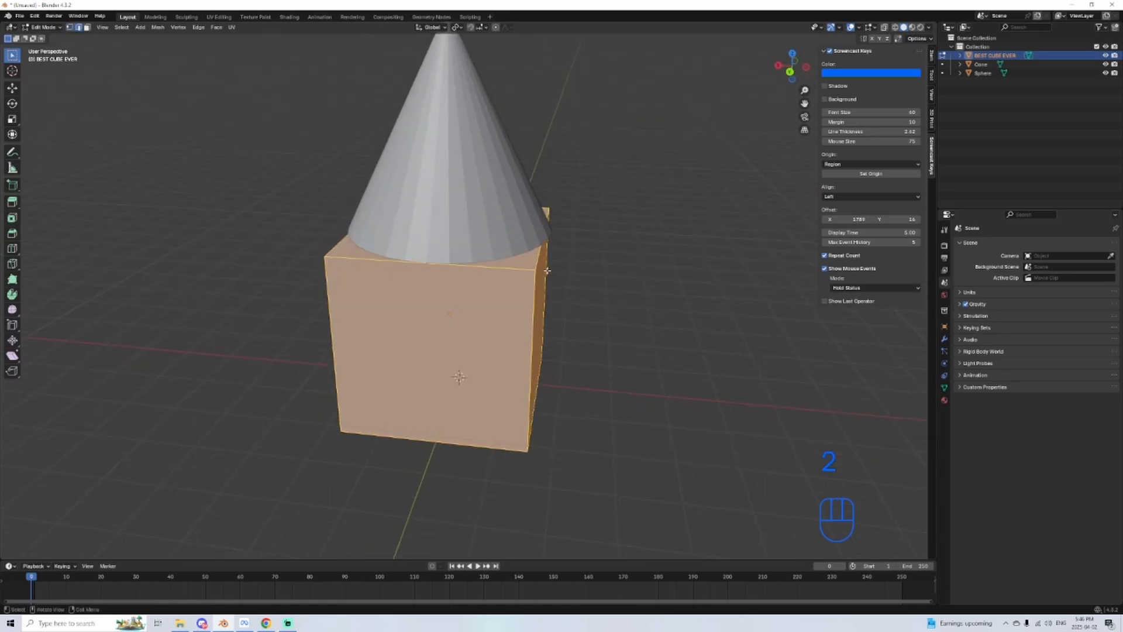
click(532, 354)
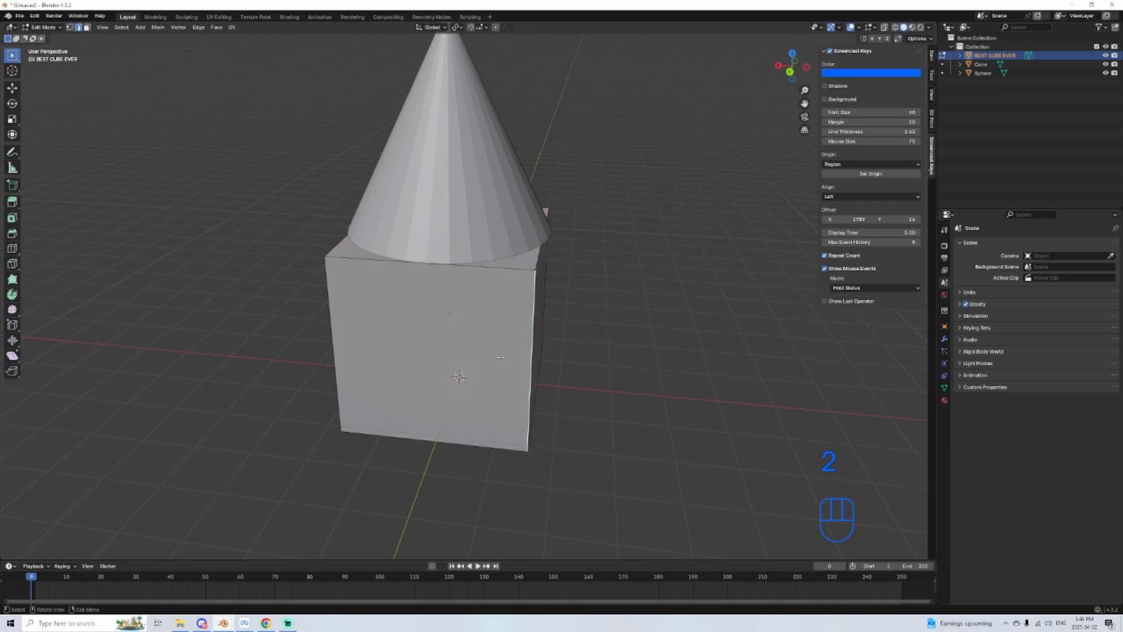
click(459, 447)
Step: Switch to face selection and select different faces of the cube one at a time
middle_drag(459, 446, 660, 429)
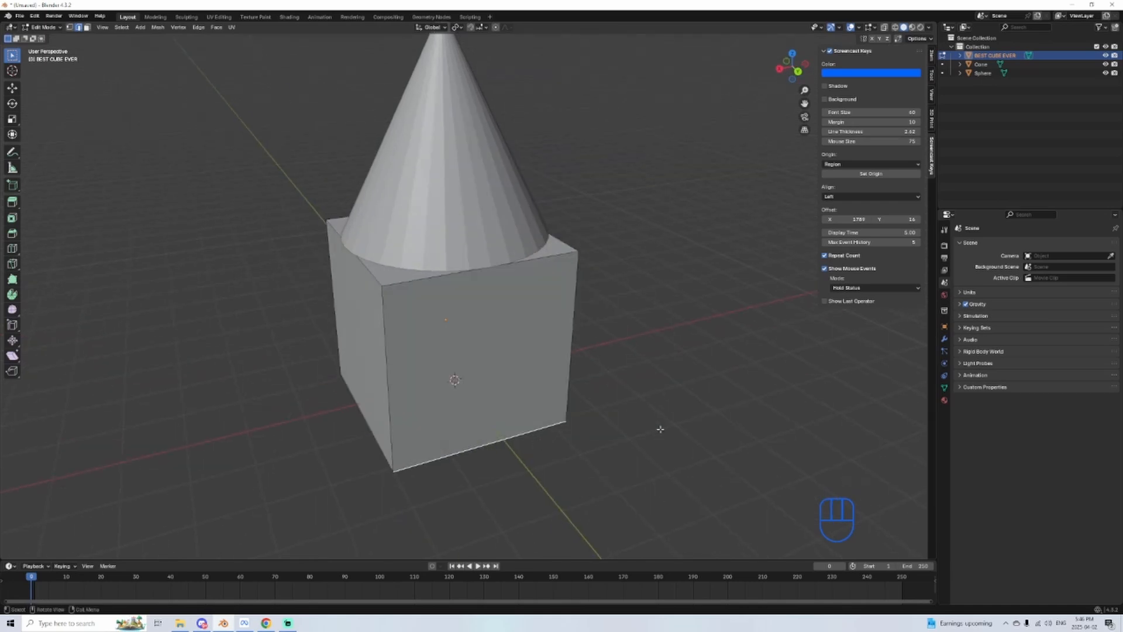
click(490, 352)
middle_drag(490, 352, 386, 355)
click(523, 330)
click(507, 344)
scroll(582, 355, up, 1)
click(421, 330)
scroll(421, 330, down, 2)
click(468, 348)
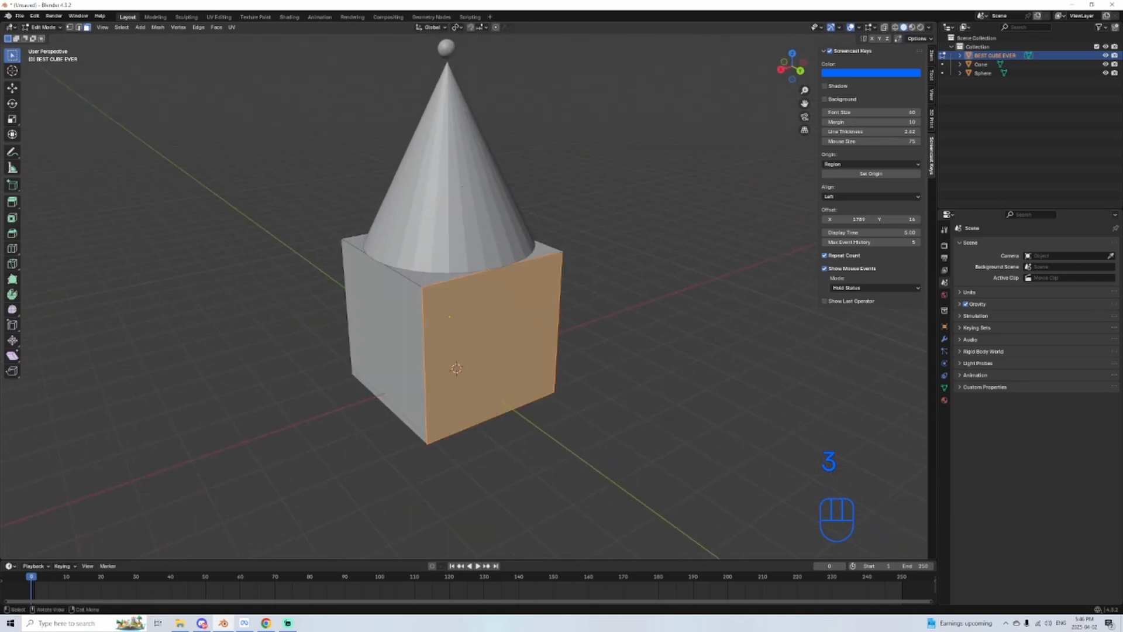
middle_drag(480, 377, 484, 371)
click(483, 370)
Step: Select the cube's side face, try moving it freely outward, and undo the move
click(548, 336)
mouse_move(548, 336)
middle_down()
mouse_move(567, 333)
mouse_move(536, 327)
middle_up()
key(g)
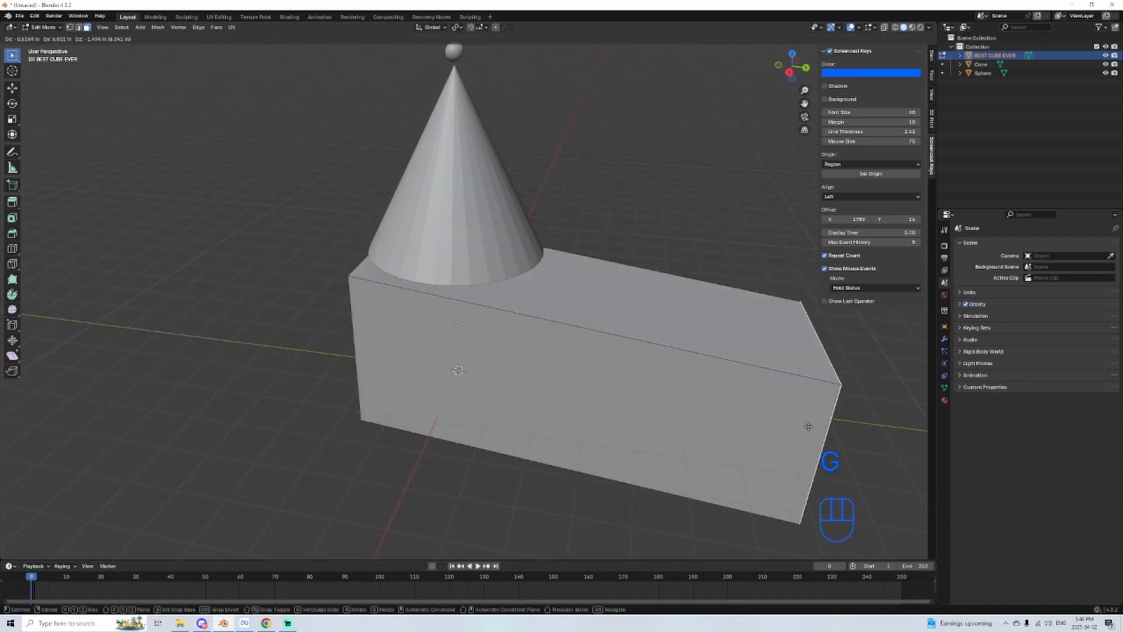
click(664, 404)
key(ctrl+z)
Step: Try moving the side face along the global Z axis and along the Y axis, and undo both moves
key(g)
key(z)
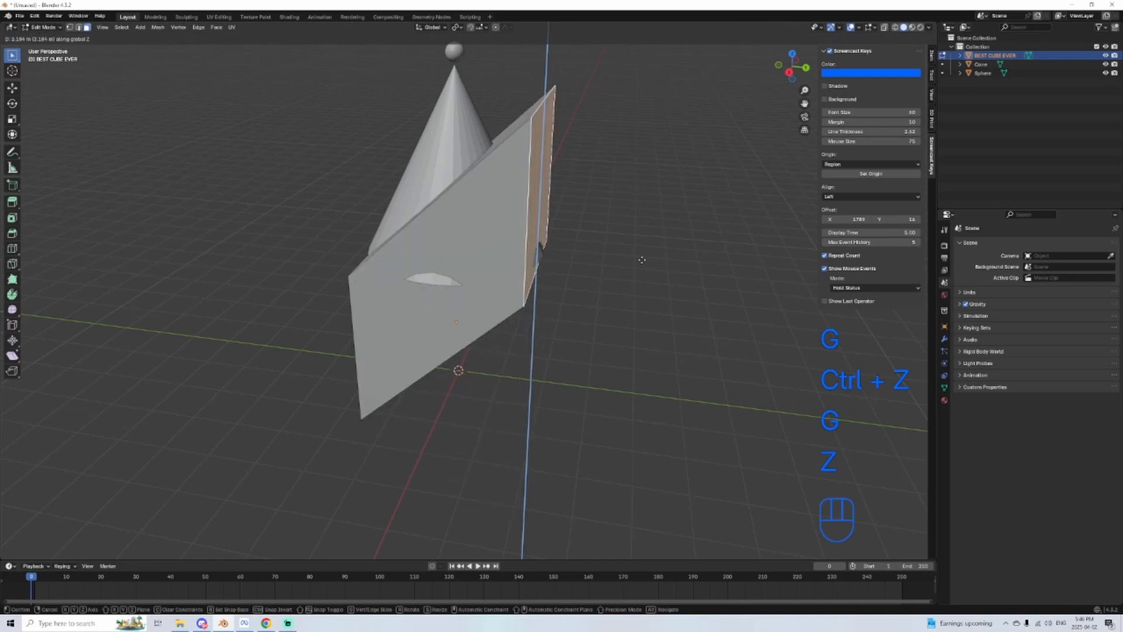
click(629, 468)
key(g)
key(x)
key(y)
click(779, 421)
key(ctrl+z)
key(ctrl+z)
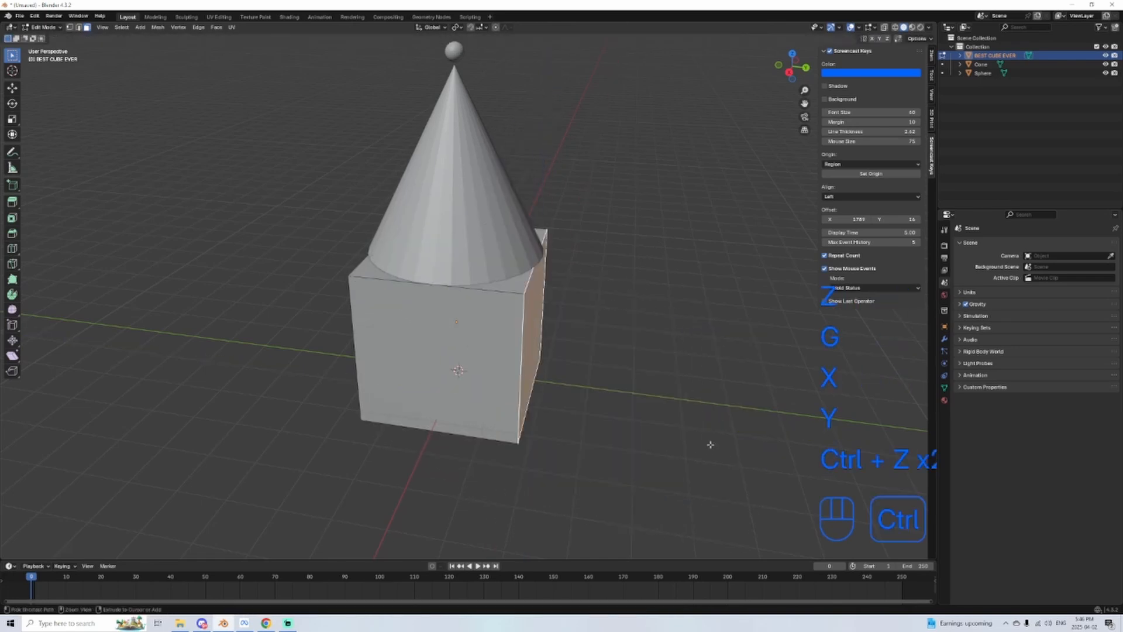
Step: Try lengthening the cube by moving the side face along Y, test X and Z constraints, and revert the changes
key(g)
key(x)
key(y)
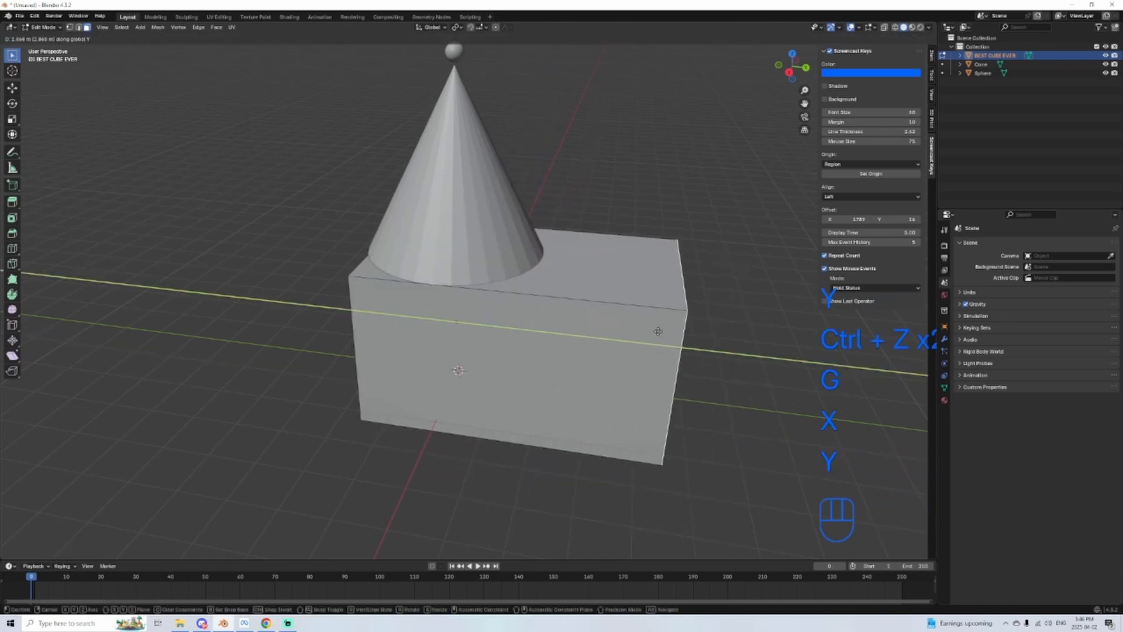
click(625, 252)
key(g)
key(x)
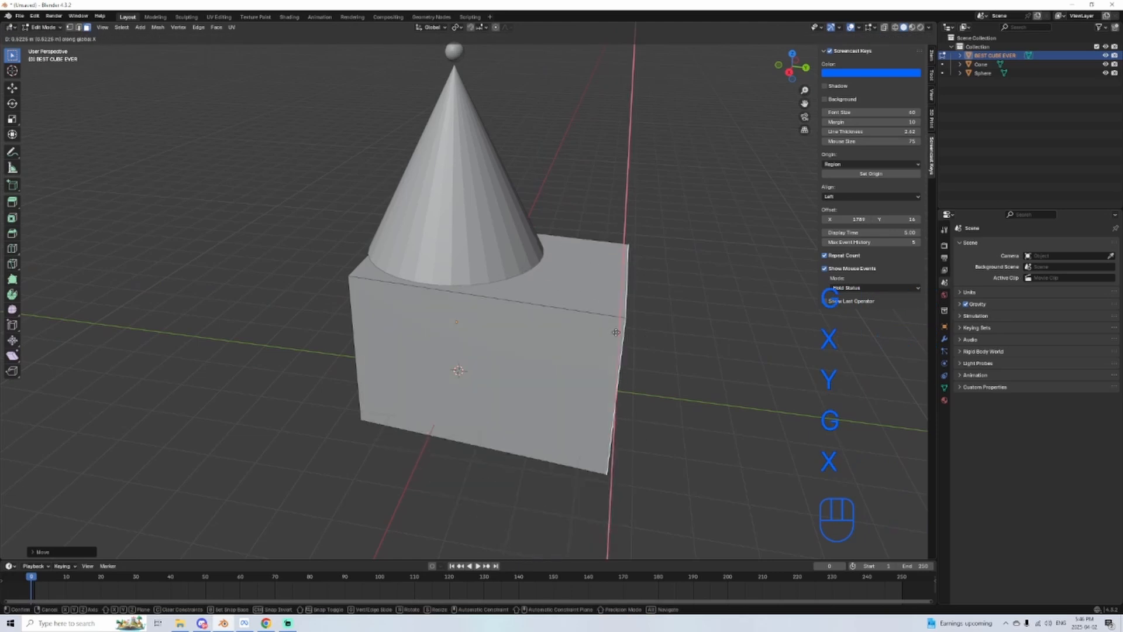
key(z)
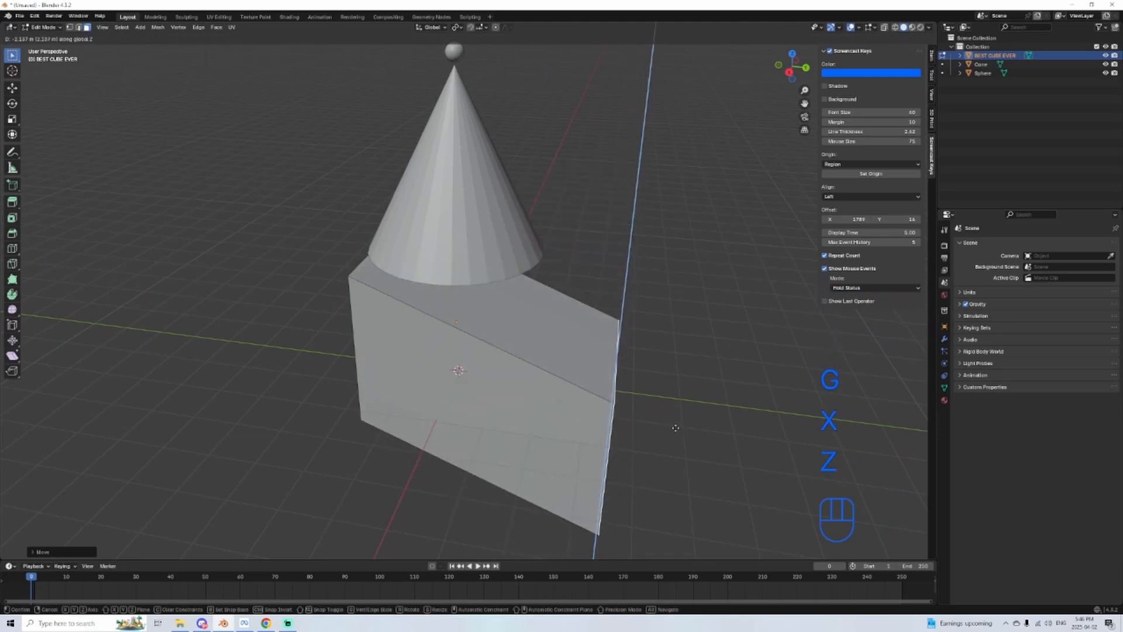
right_click(640, 371)
key(ctrl+z)
key(ctrl+z)
Step: Try moving the selected face freely without an axis constraint, and undo it
key(g)
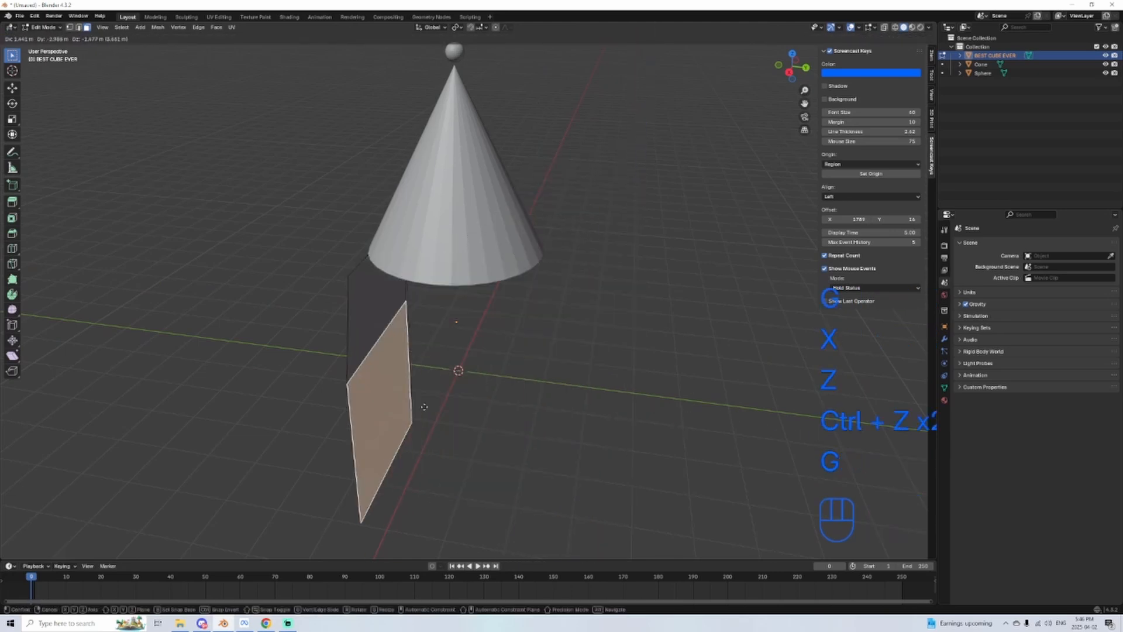
click(576, 447)
key(ctrl+z)
Step: Switch to vertex selection and select the cube's nearest upper corner vertex
scroll(587, 426, up, 1)
shift+middle_drag(598, 419, 526, 434)
scroll(508, 457, up, 2)
key(1)
click(407, 289)
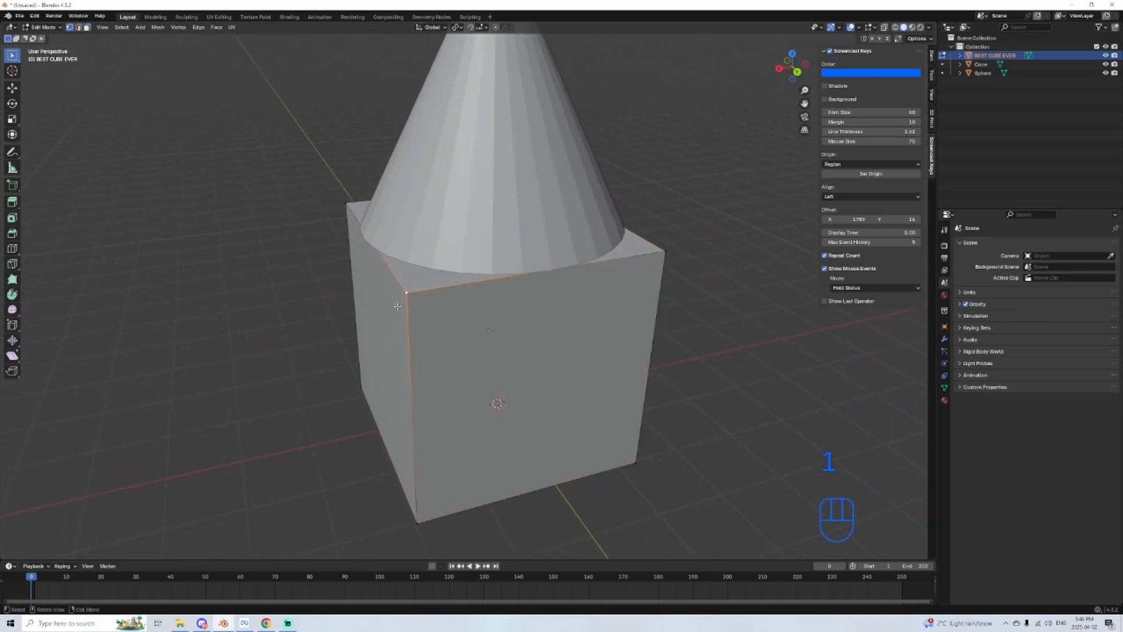
Step: Try moving the cube's upper corner vertex freely several times from different view angles, and undo all the moves
middle_drag(397, 306, 560, 291)
key(g)
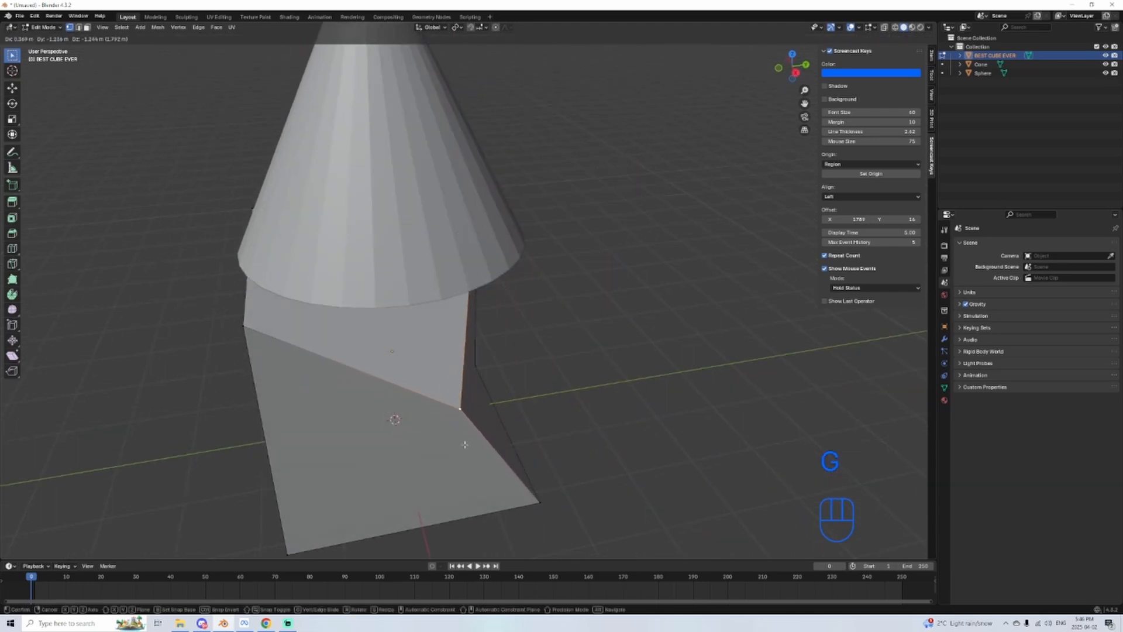
click(466, 445)
middle_drag(466, 446, 377, 408)
key(g)
click(496, 450)
middle_drag(497, 450, 559, 393)
key(g)
click(535, 418)
scroll(577, 419, down, 2)
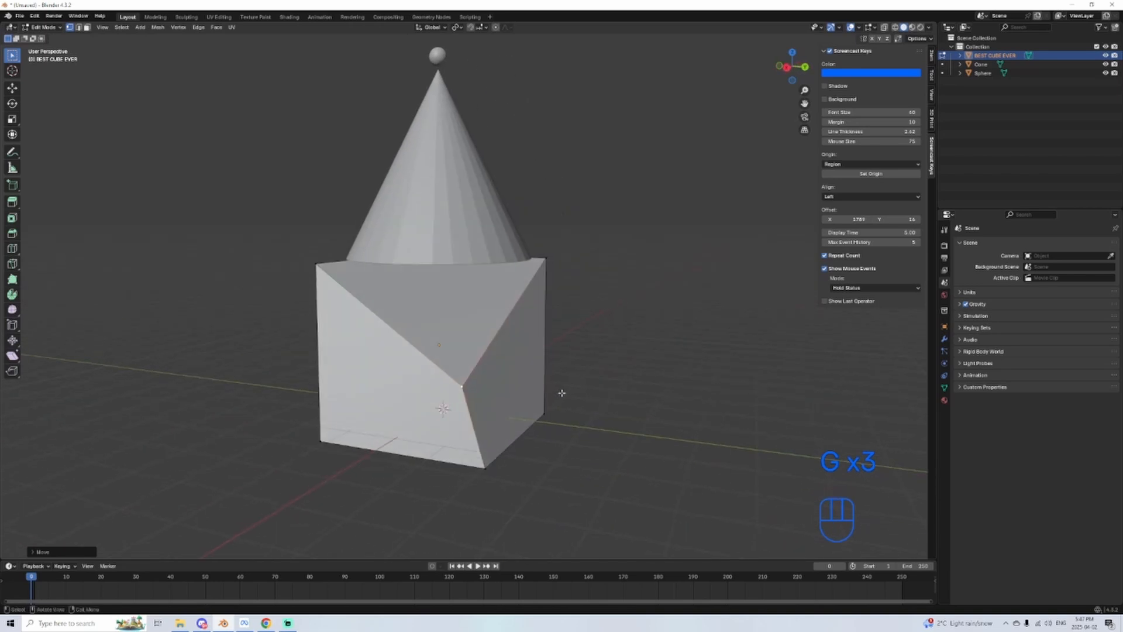
key(ctrl+z)
key(ctrl+z)
key(ctrl+z)
Step: Select the cube's four top vertices, try scaling them down together, and undo the scaling
middle_drag(574, 346, 507, 365)
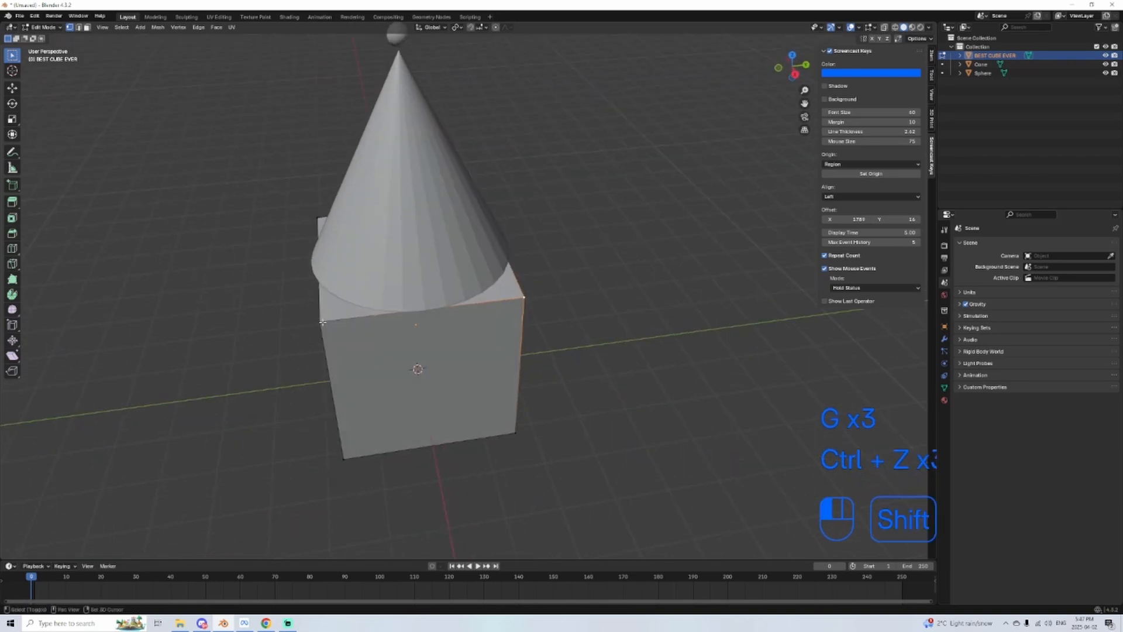
middle_drag(584, 255, 677, 331)
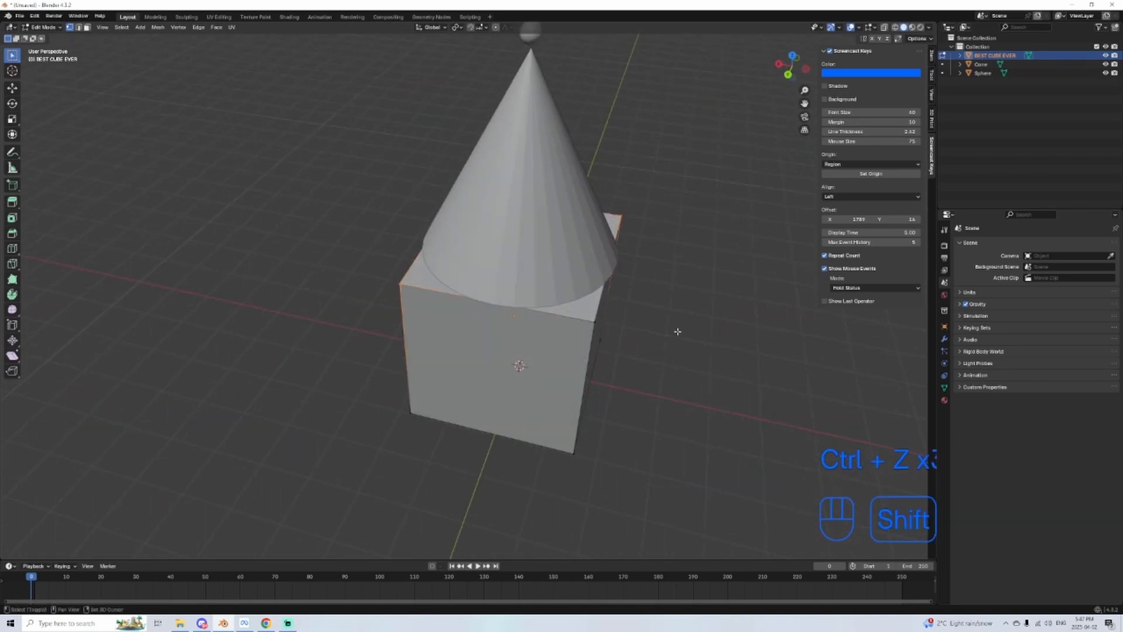
middle_drag(587, 330, 682, 288)
key(s)
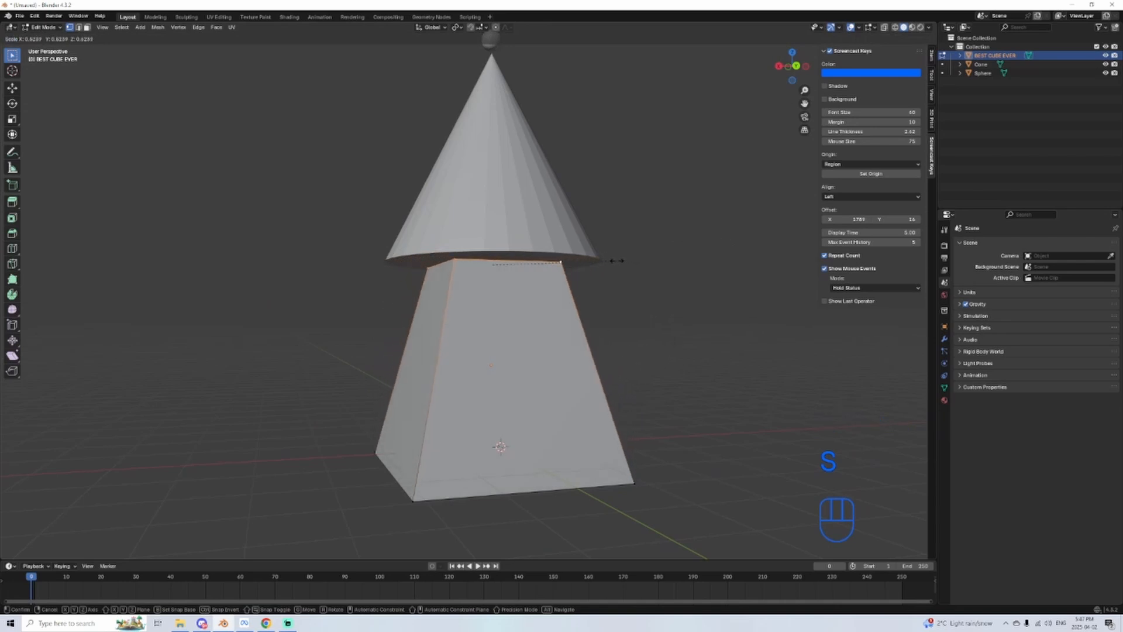
click(491, 265)
middle_drag(495, 268, 642, 306)
key(ctrl+z)
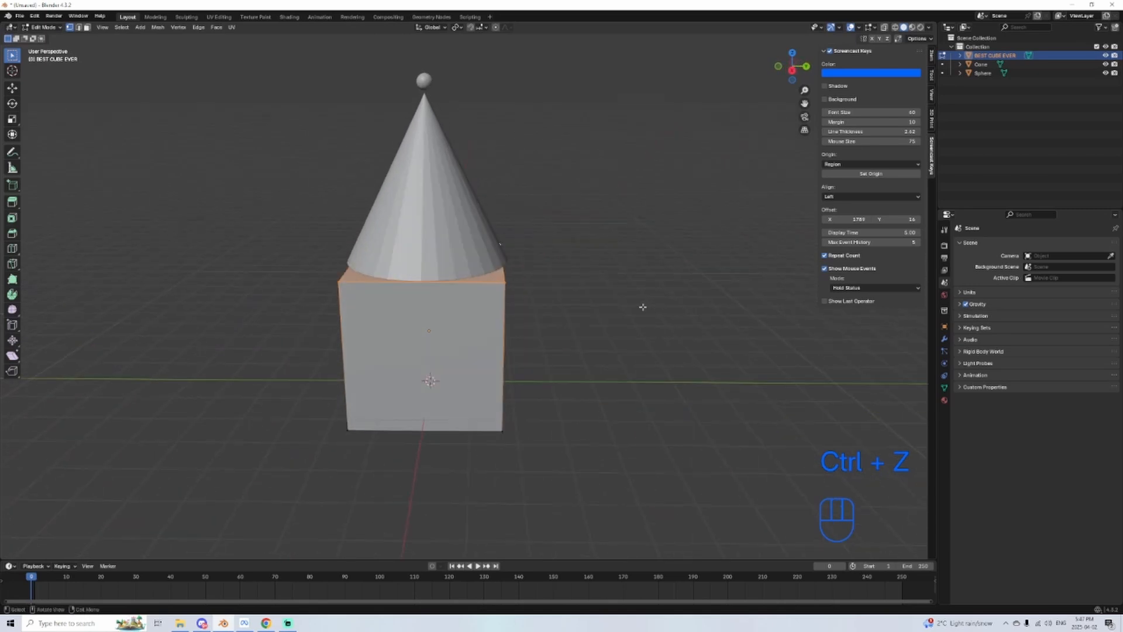
Step: Switch to edge selection and select the two vertical edges of one side of the cube
middle_drag(671, 357, 569, 401)
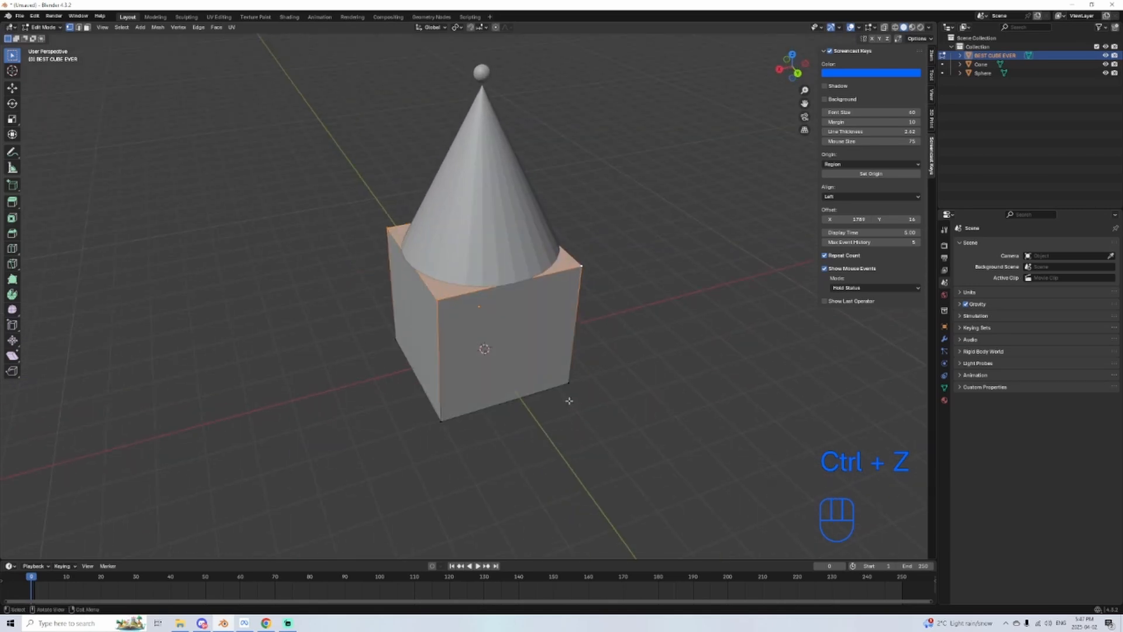
click(440, 345)
middle_drag(440, 345, 752, 331)
shift+click(352, 328)
scroll(357, 330, up, 1)
Step: Try scaling the two vertical edges uniformly, and undo the scaling
key(s)
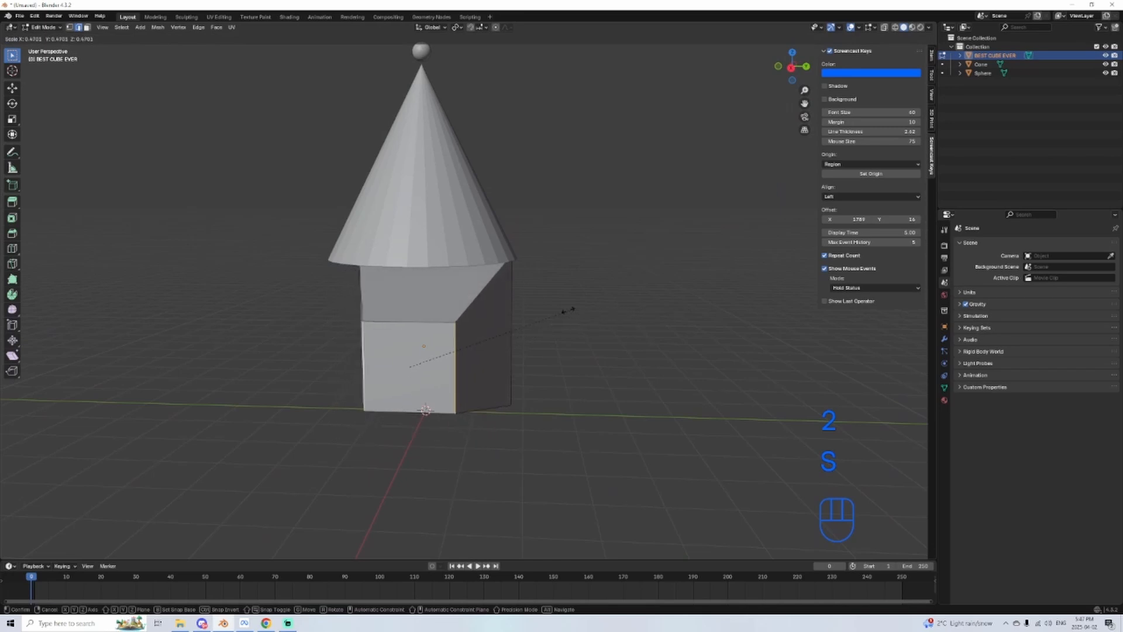
click(471, 331)
key(ctrl+z)
Step: Scale the two vertical edges along the Z axis until they are nearly flat, turning the cube into a wedge
key(s)
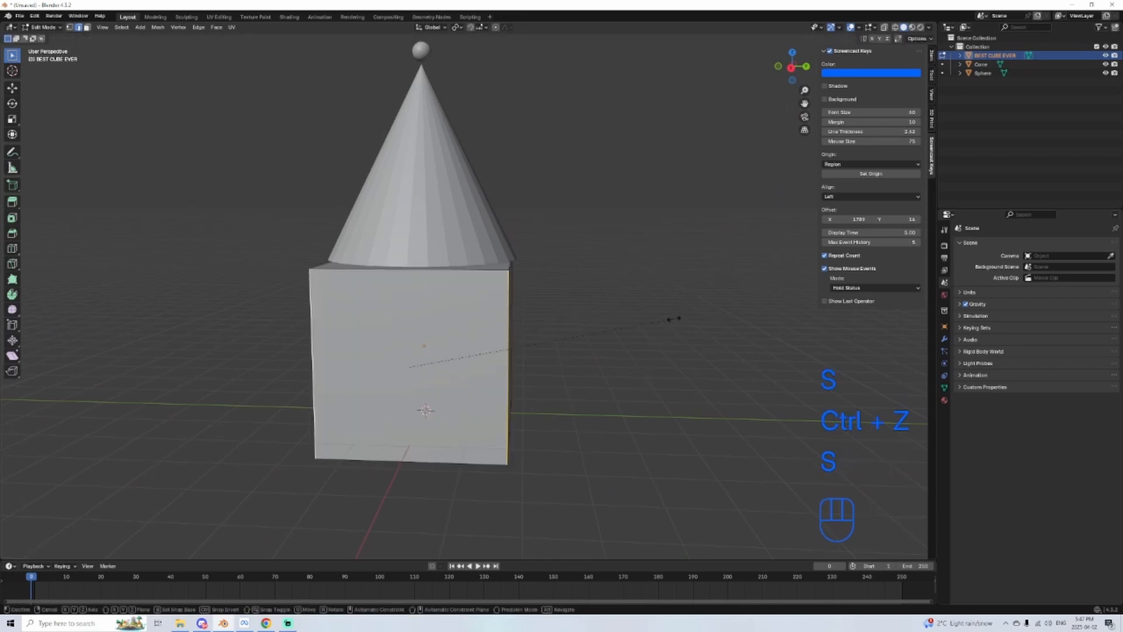
key(x)
key(z)
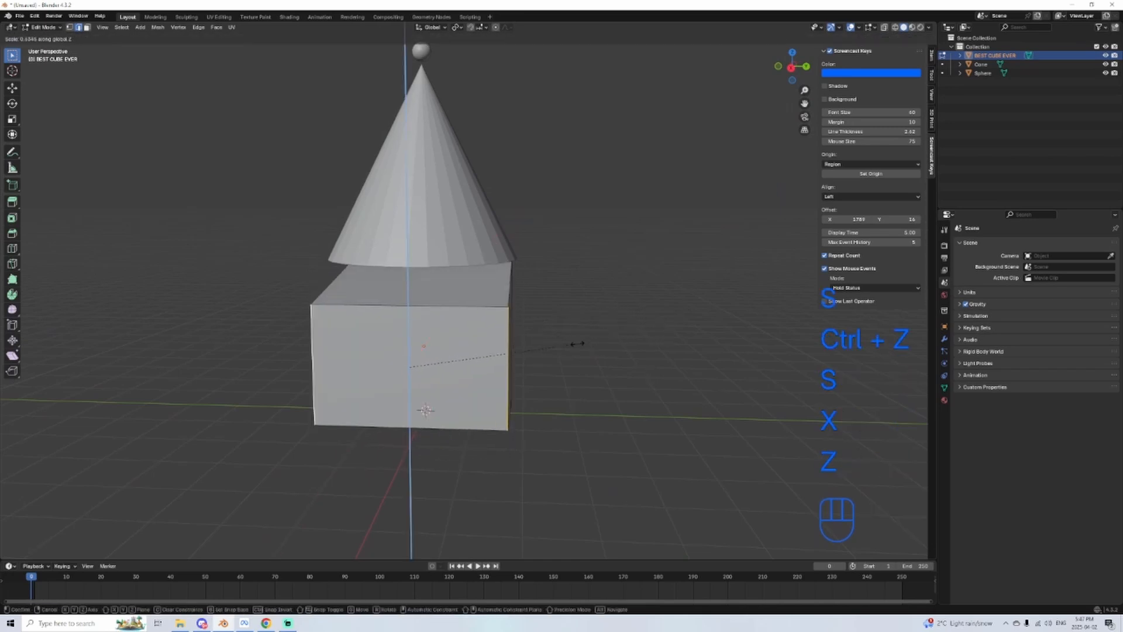
click(419, 363)
middle_drag(701, 366, 546, 356)
key(Tab)
key(Tab)
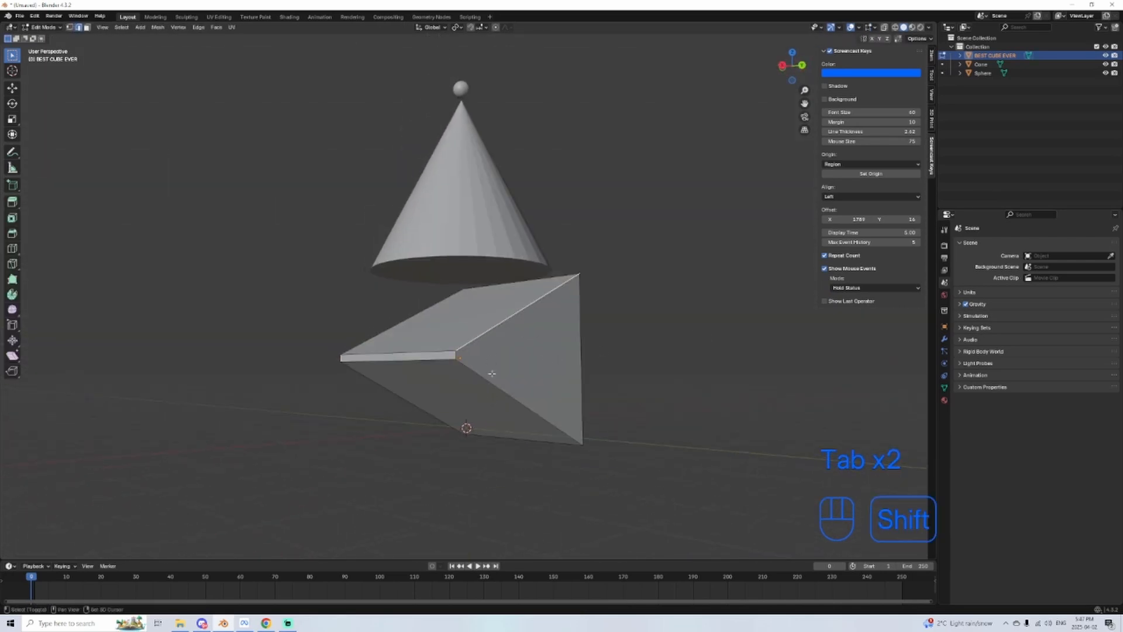
Step: Select the sloping edges on both sides of the wedge
middle_drag(481, 372, 647, 361)
shift+click(500, 383)
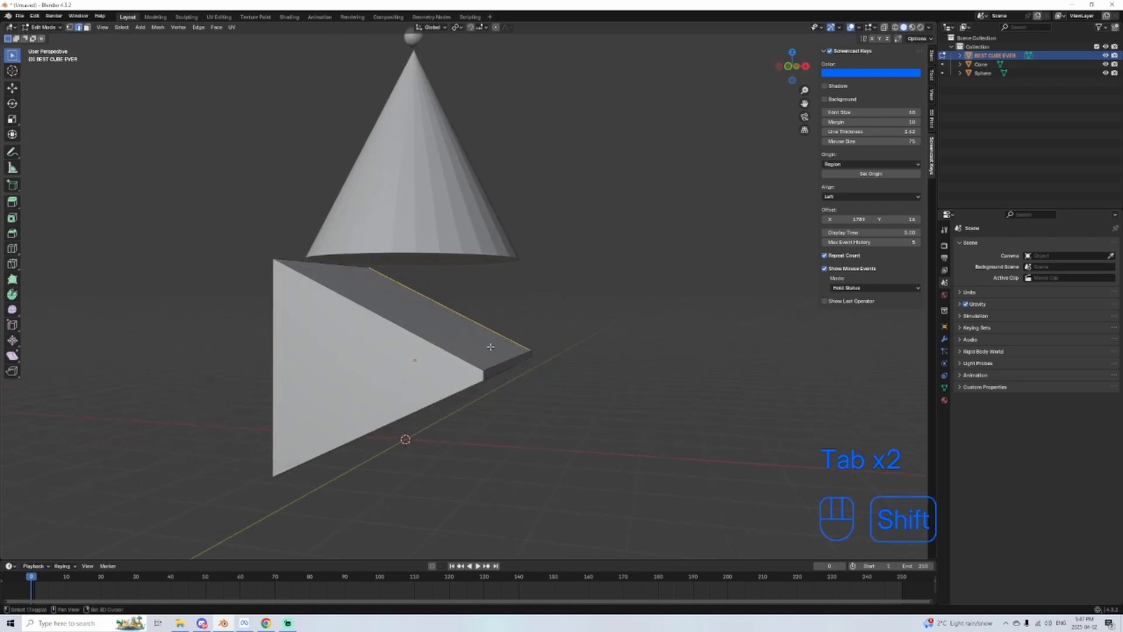
middle_drag(655, 404, 620, 374)
Step: Try scaling the sloping edges with X and Y axis constraints, and undo the attempt
key(s)
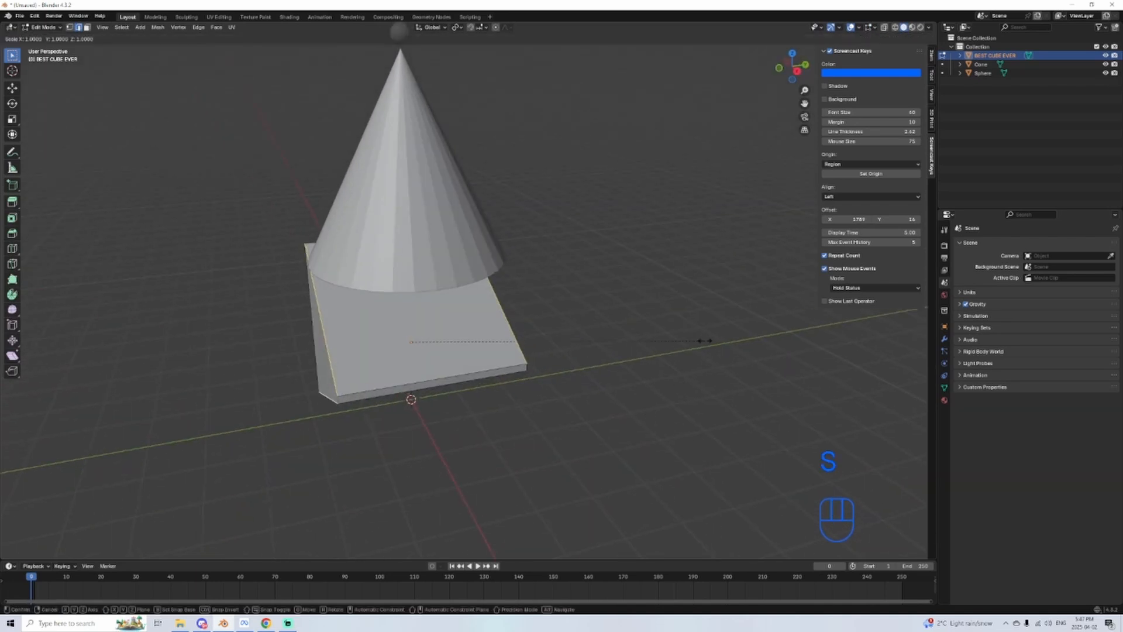
key(x)
key(y)
key(ctrl+z)
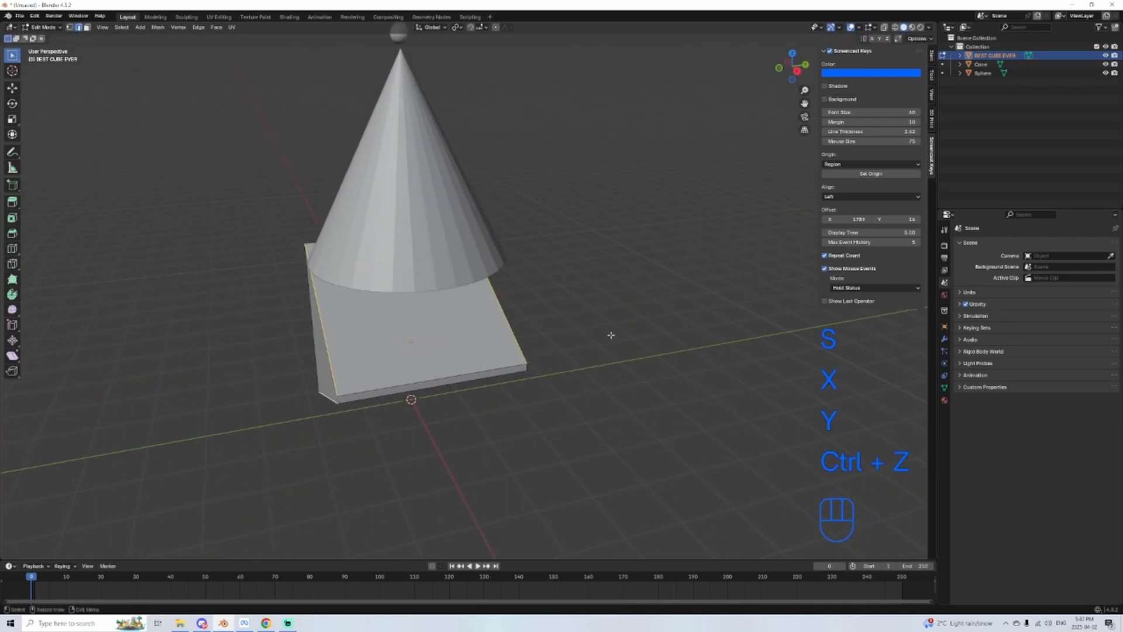
Step: Flatten the wedge by scaling the sloping edges along the Z axis, and return to Object Mode
middle_drag(651, 314, 582, 313)
key(s)
key(x)
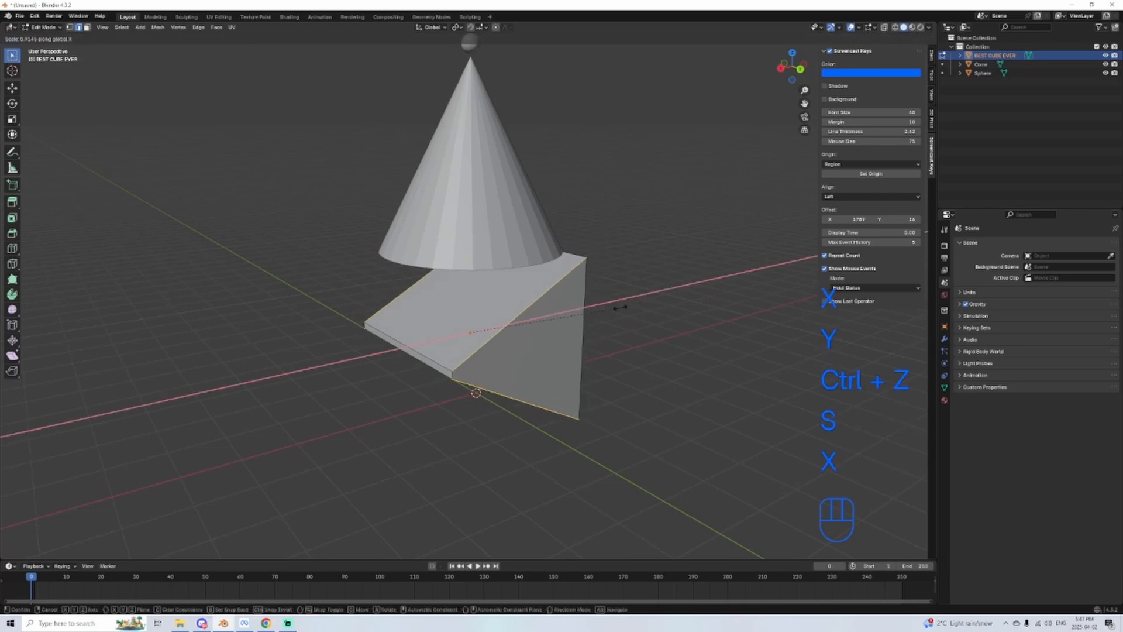
key(z)
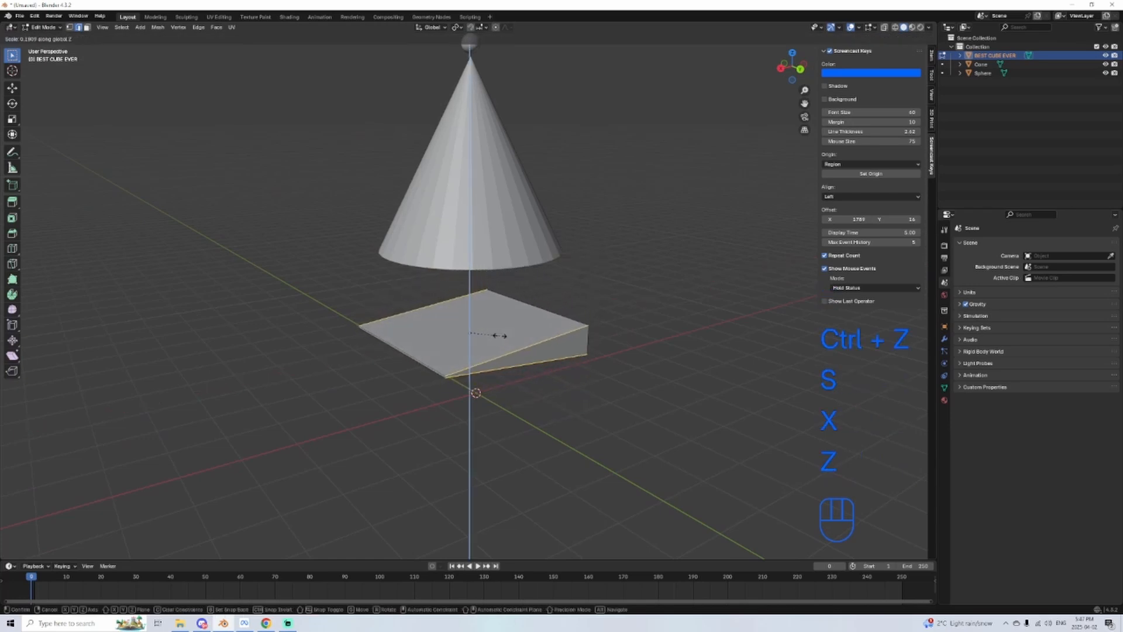
click(496, 335)
key(Tab)
Step: Select the cone and rotate it freely so that it tilts above the flattened cube
middle_drag(665, 388, 532, 330)
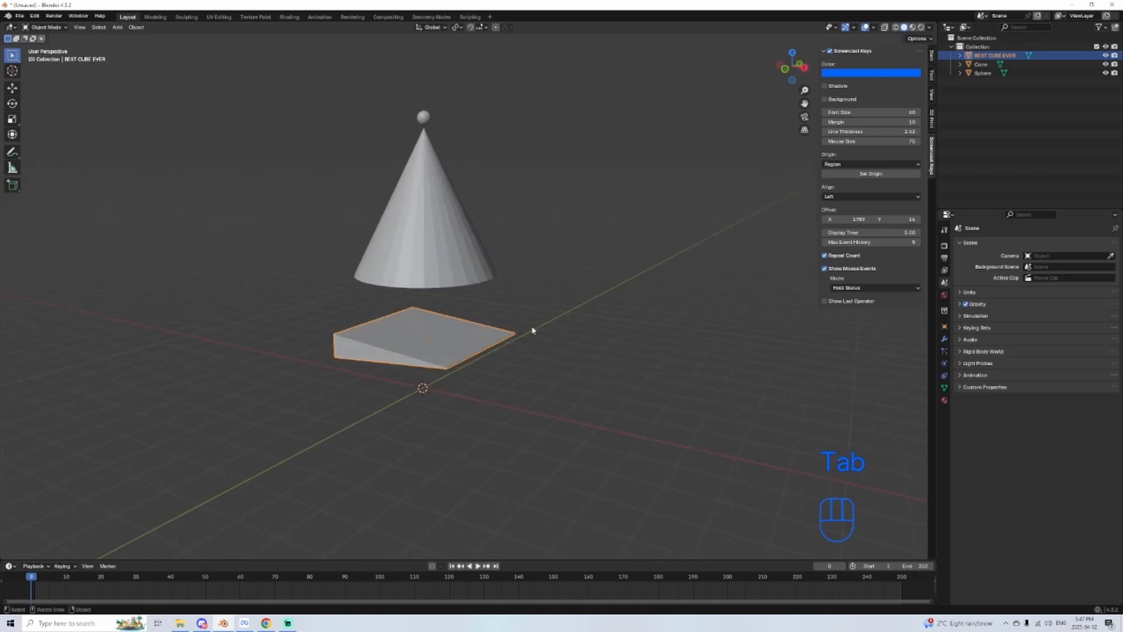
scroll(533, 330, up, 4)
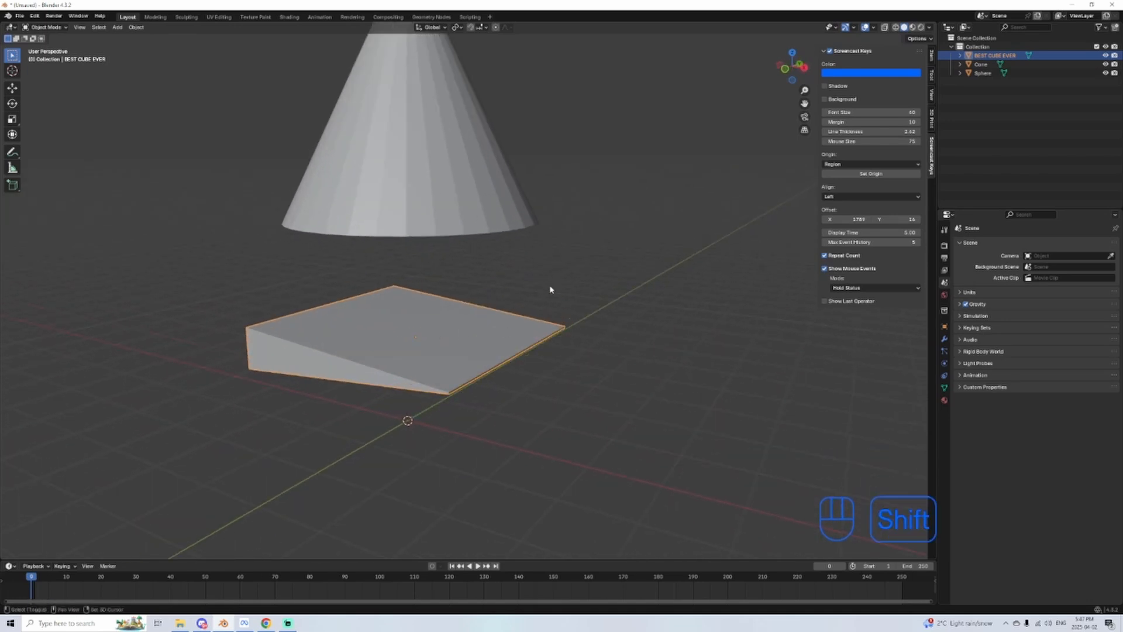
shift+middle_drag(550, 289, 471, 296)
middle_drag(452, 438, 478, 275)
scroll(638, 357, down, 3)
key(r)
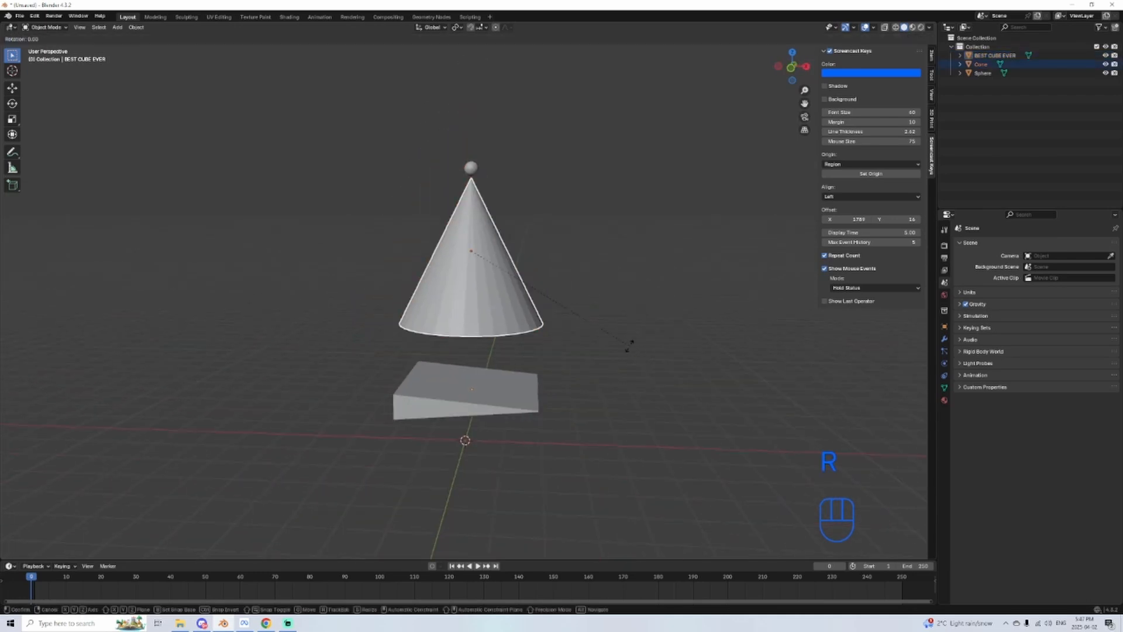
click(498, 404)
key(r)
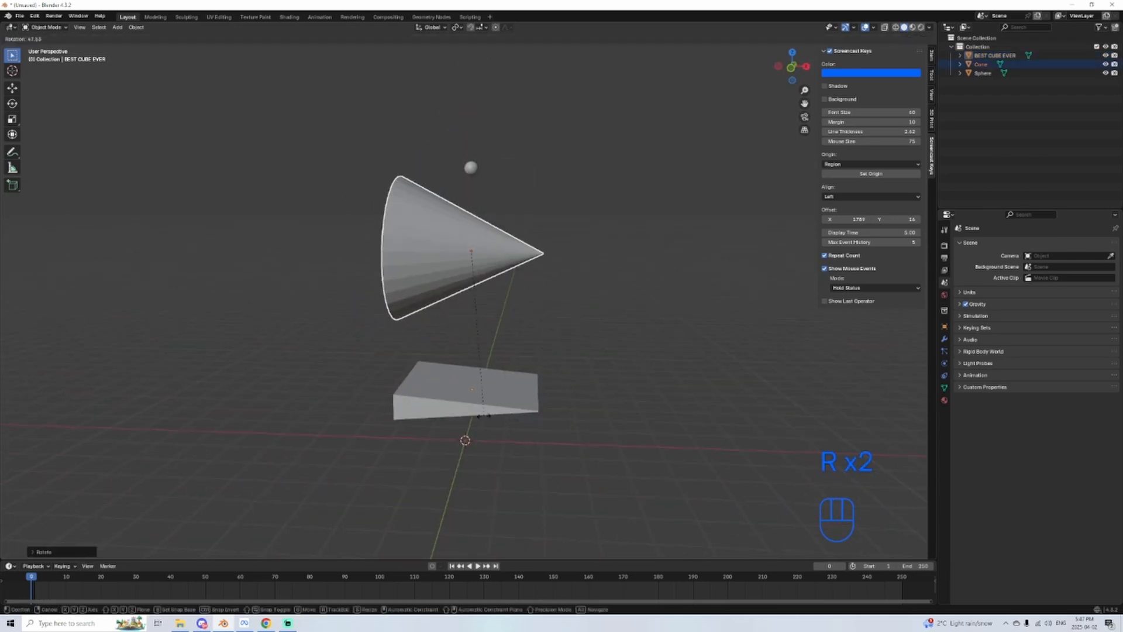
click(546, 223)
Step: Select the flattened cube, try rotating it freely, and rotate it while switching between X, Z and Y axis constraints
click(507, 403)
key(r)
click(433, 441)
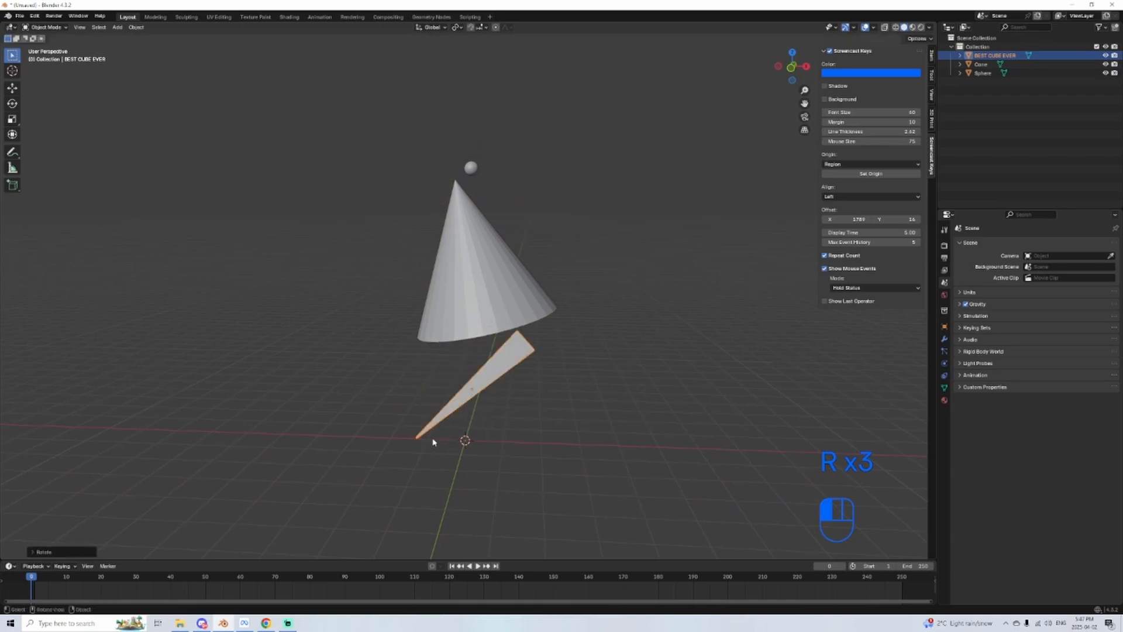
key(r)
key(x)
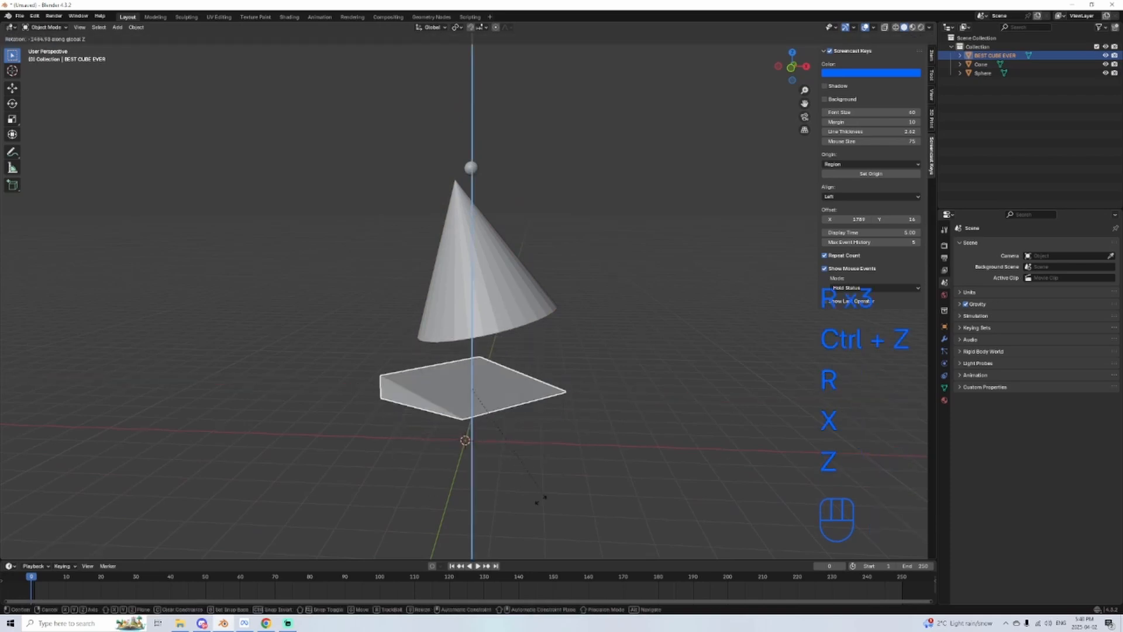
click(567, 435)
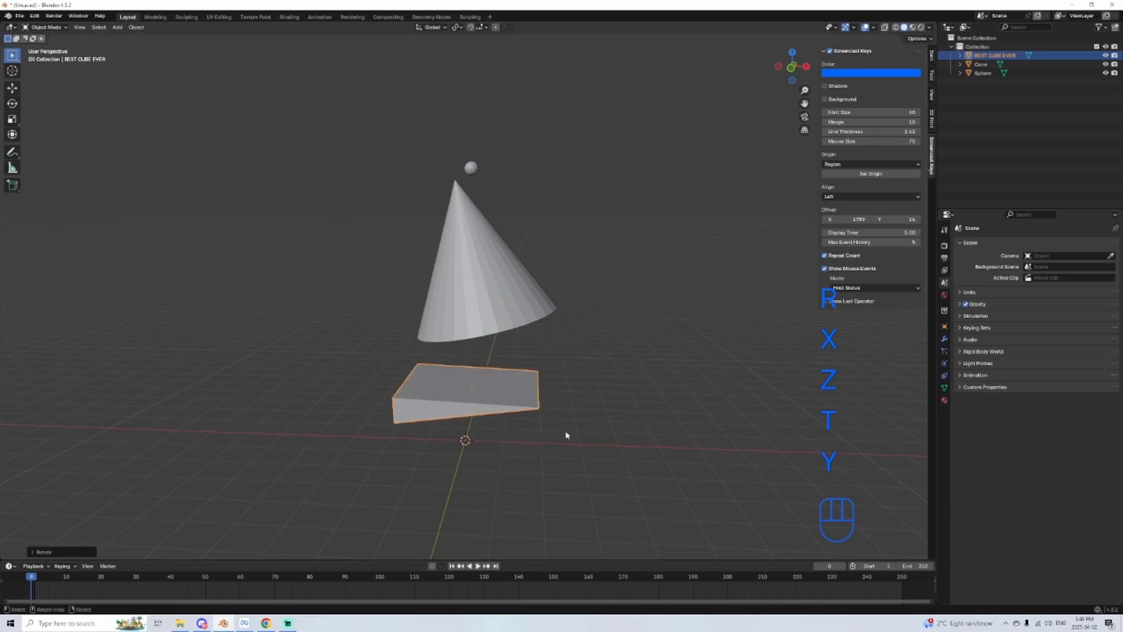
Step: Rotate the flattened cube about the X axis, testing snapped and fine rotation, until it stands upright
middle_drag(627, 378, 546, 376)
scroll(546, 376, up, 2)
key(r)
key(x)
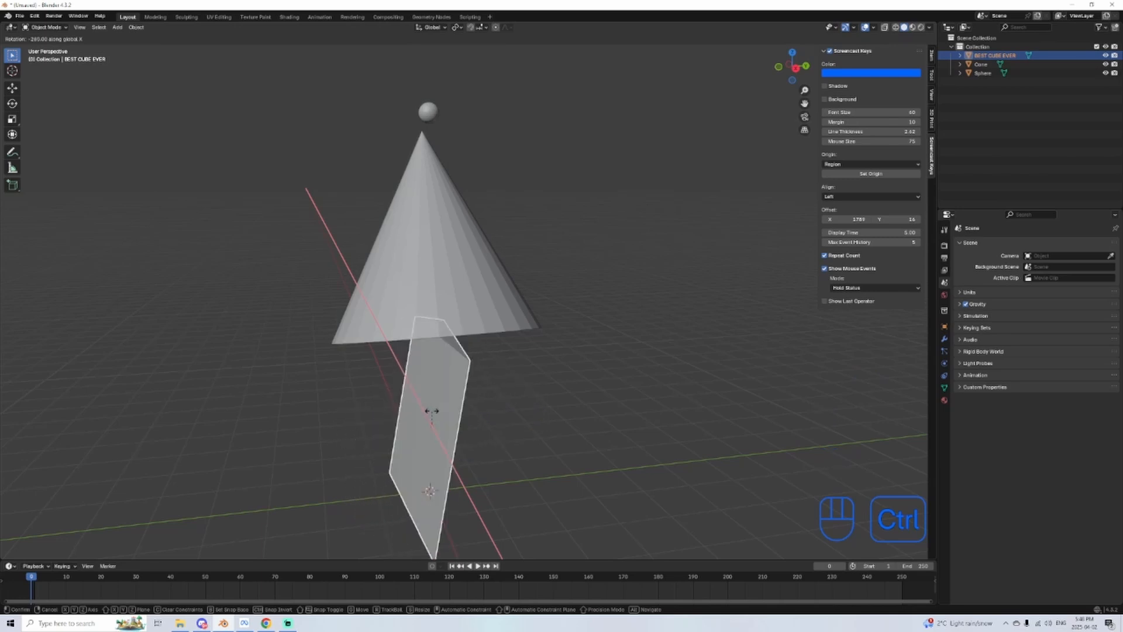
key(shift)
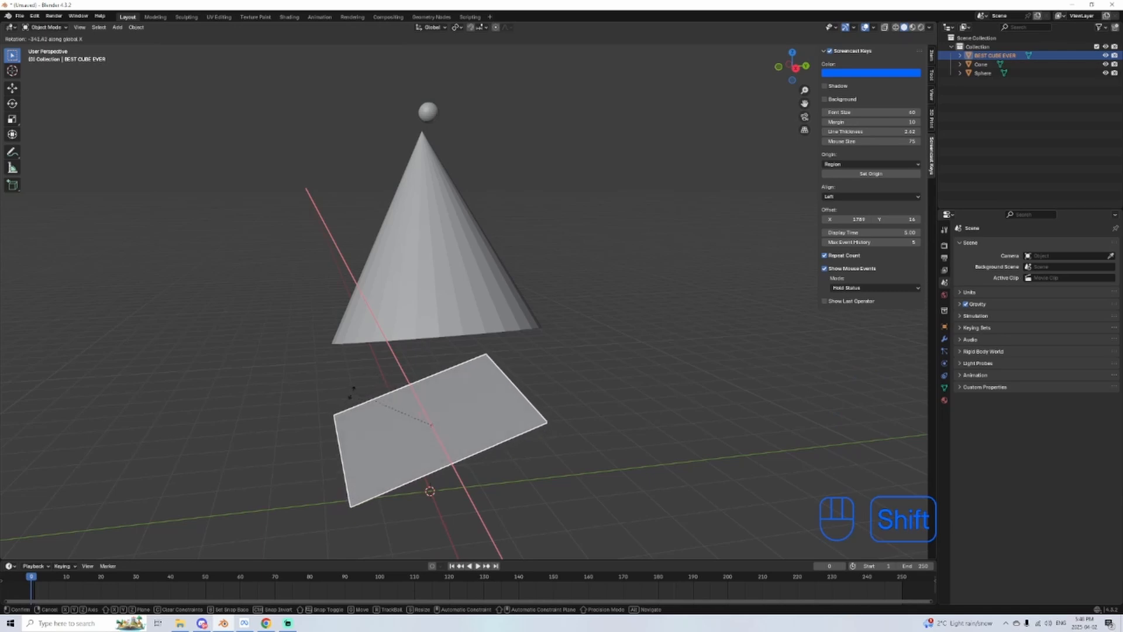
click(377, 366)
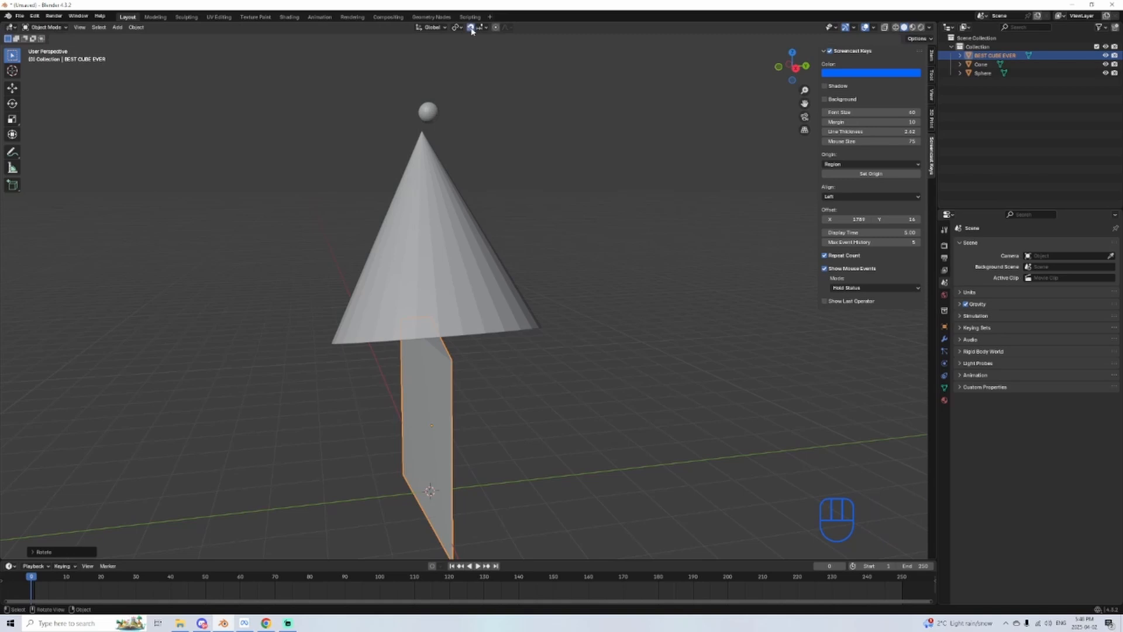
Step: Try rotating the upright slab without an axis constraint while testing angle snapping, and undo the rotation
middle_drag(470, 326, 459, 327)
key(r)
key(ctrl)
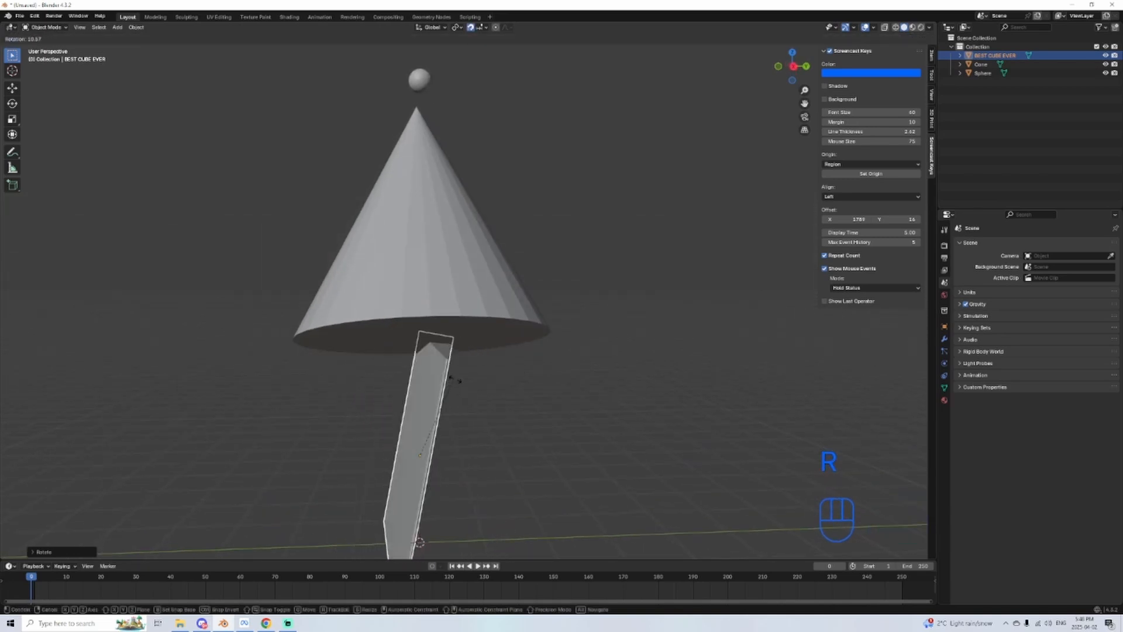
key(ctrl+z)
middle_drag(501, 316, 513, 323)
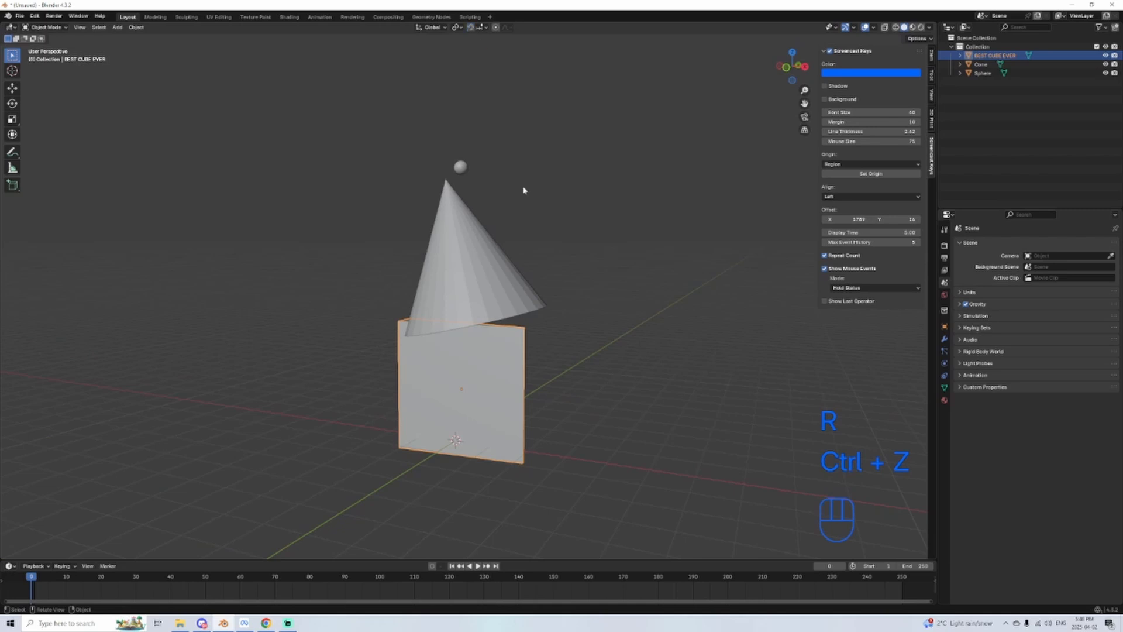
Step: Select the cone and rotate it with angle snapping so that it lies tipped onto its side
click(460, 216)
middle_drag(350, 251, 374, 252)
key(r)
key(ctrl)
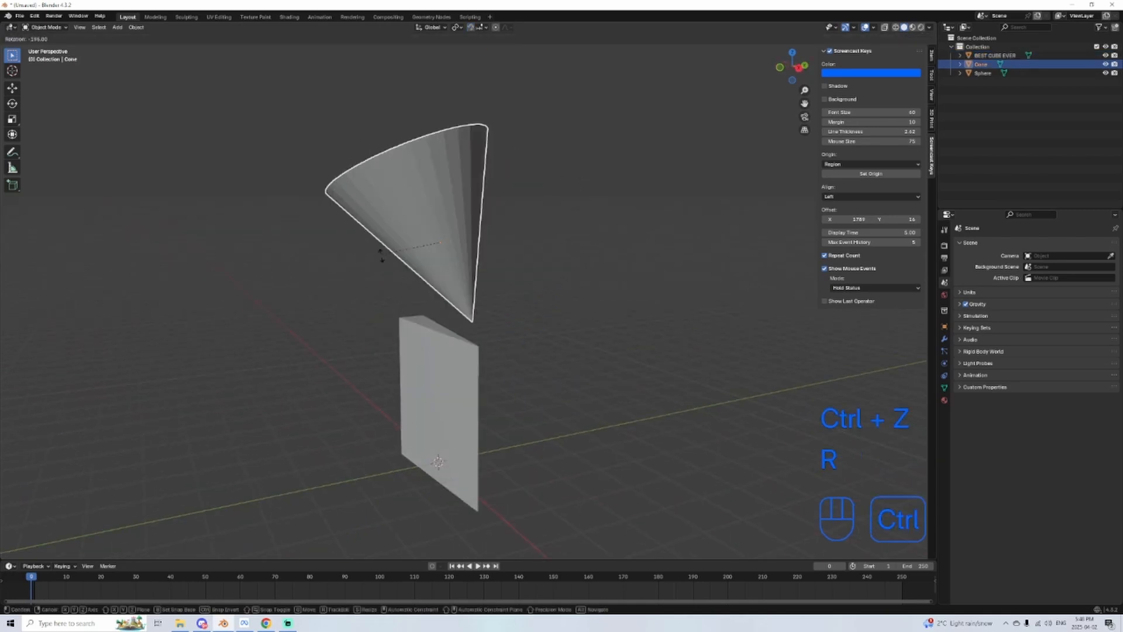
click(481, 165)
Step: Select the sphere and move it down beside the upright slab
click(440, 144)
key(g)
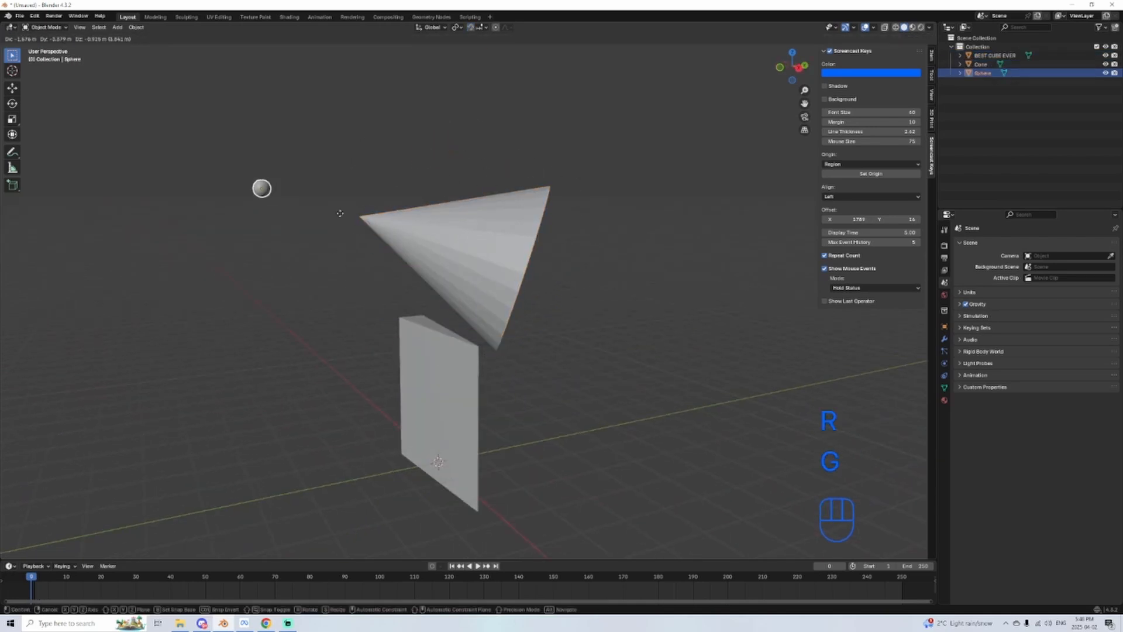
click(396, 375)
Step: Try scaling the upright slab up slightly, and undo the scaling
click(458, 403)
key(s)
click(534, 338)
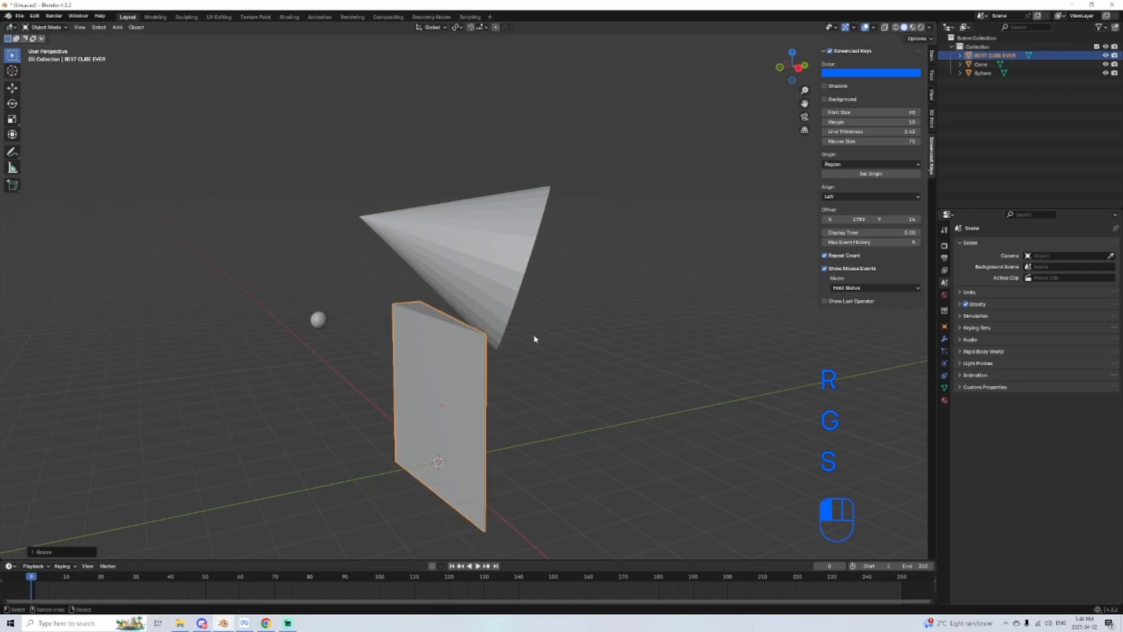
key(ctrl+z)
Step: Enter Edit Mode on the cone and the slab together, and select the cone's base face in face selection
middle_drag(572, 291, 571, 237)
shift+click(496, 256)
key(Tab)
scroll(572, 322, up, 2)
click(548, 249)
Step: Try moving the cone's base face freely, and undo the move
key(g)
click(571, 192)
scroll(536, 228, down, 1)
scroll(503, 238, down, 2)
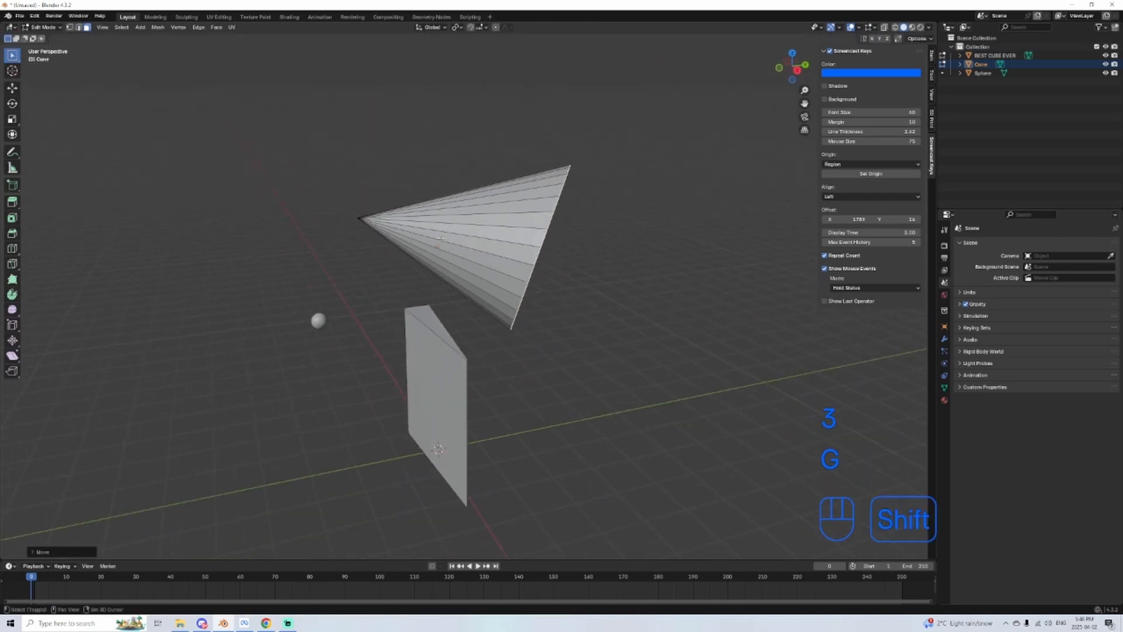
key(ctrl+z)
Step: Extrude the cone's base face outward to form a cylindrical section
middle_drag(440, 238, 497, 319)
key(e)
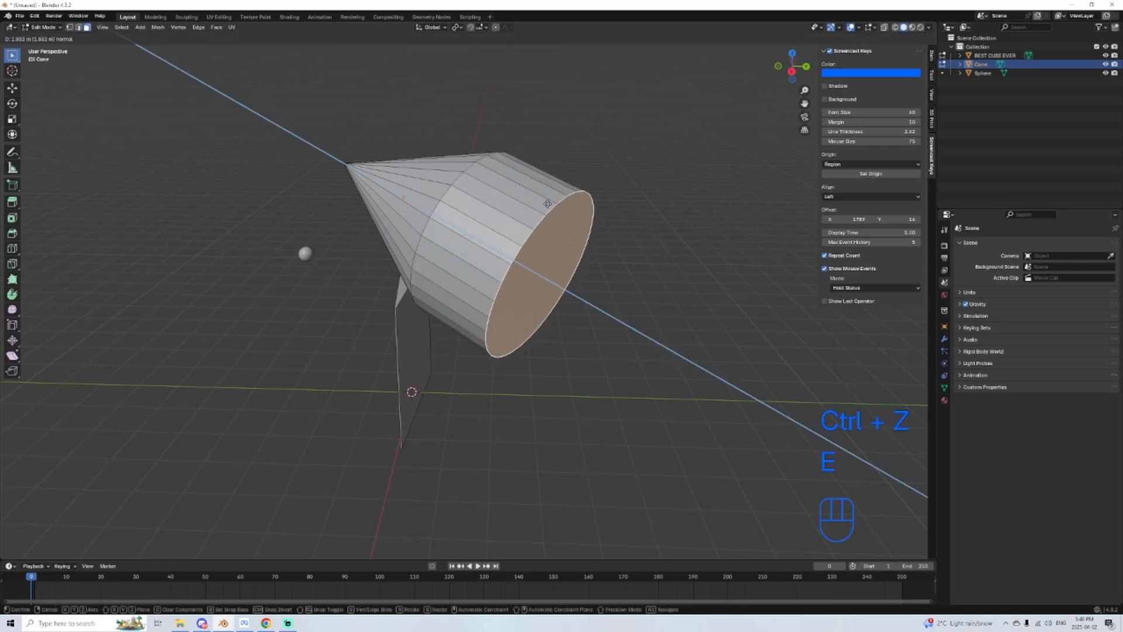
click(568, 220)
Step: Select the slab's large side face and extrude it outward into a thick block, using Extrude twice
shift+middle_drag(335, 345, 461, 321)
click(460, 322)
key(e)
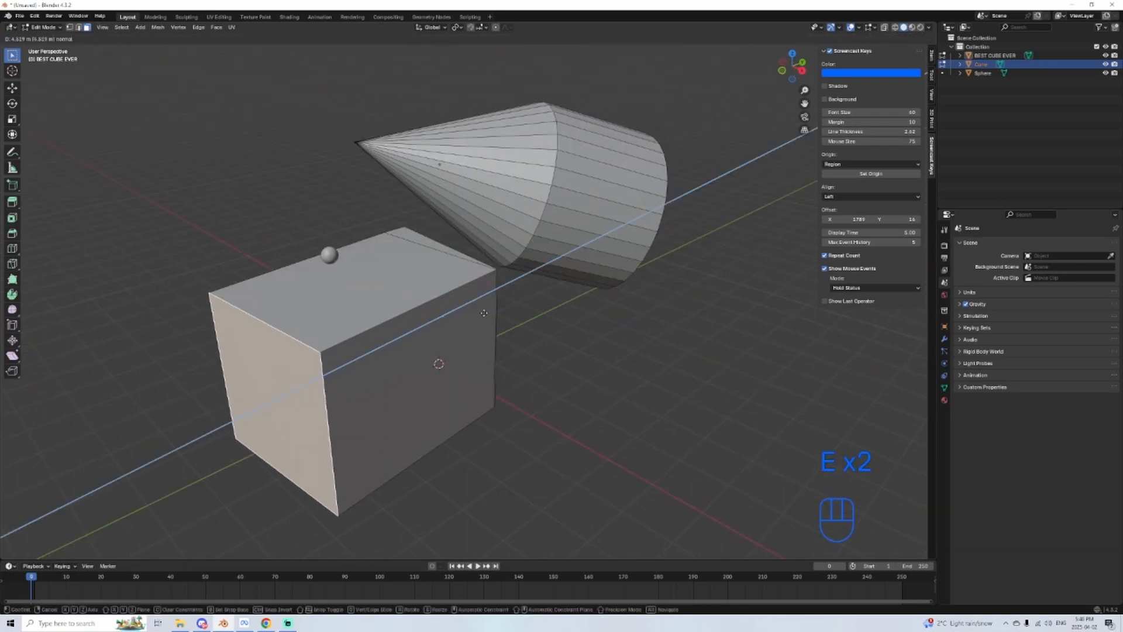
click(597, 318)
middle_drag(597, 319, 568, 370)
key(e)
click(531, 346)
Step: Extrude two separate side faces of the cone's cylindrical section outward into long flat fins
click(587, 186)
middle_drag(587, 186, 616, 215)
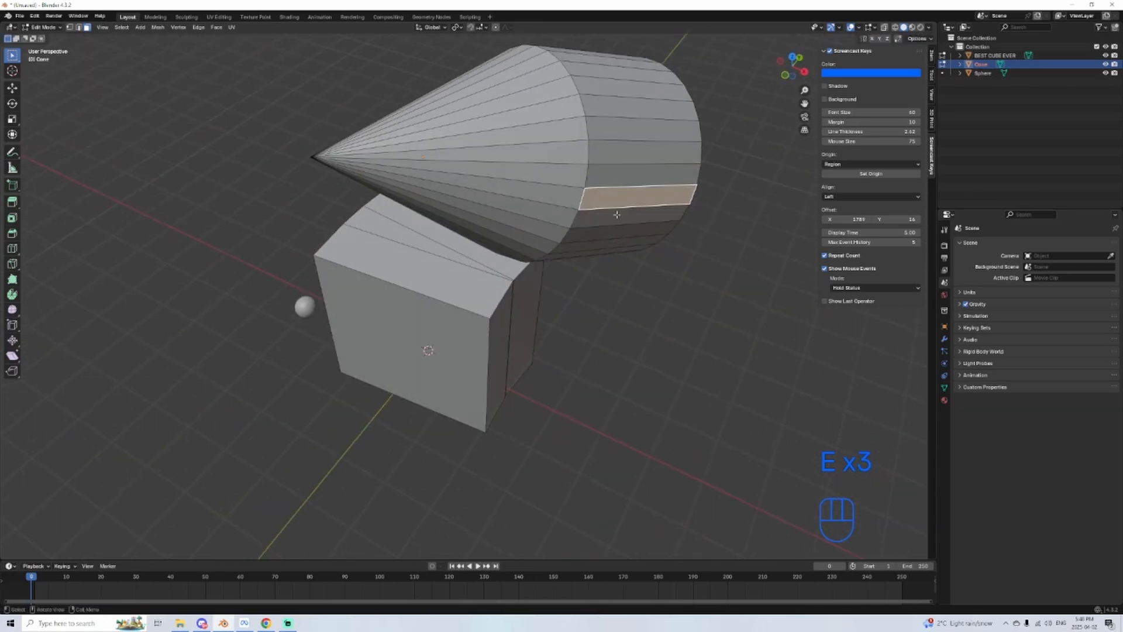
key(e)
click(806, 256)
middle_drag(692, 224, 657, 251)
click(681, 154)
key(e)
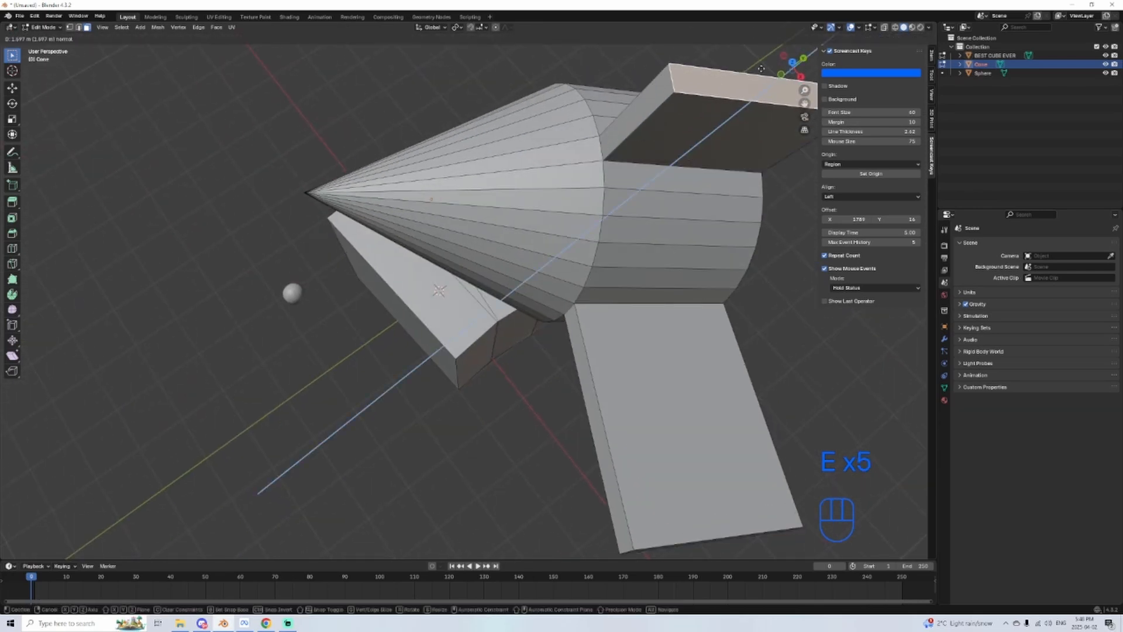
click(761, 69)
Step: Extrude two more side faces around the cone's cylindrical section outward as additional fins
scroll(665, 306, down, 5)
middle_drag(665, 306, 437, 263)
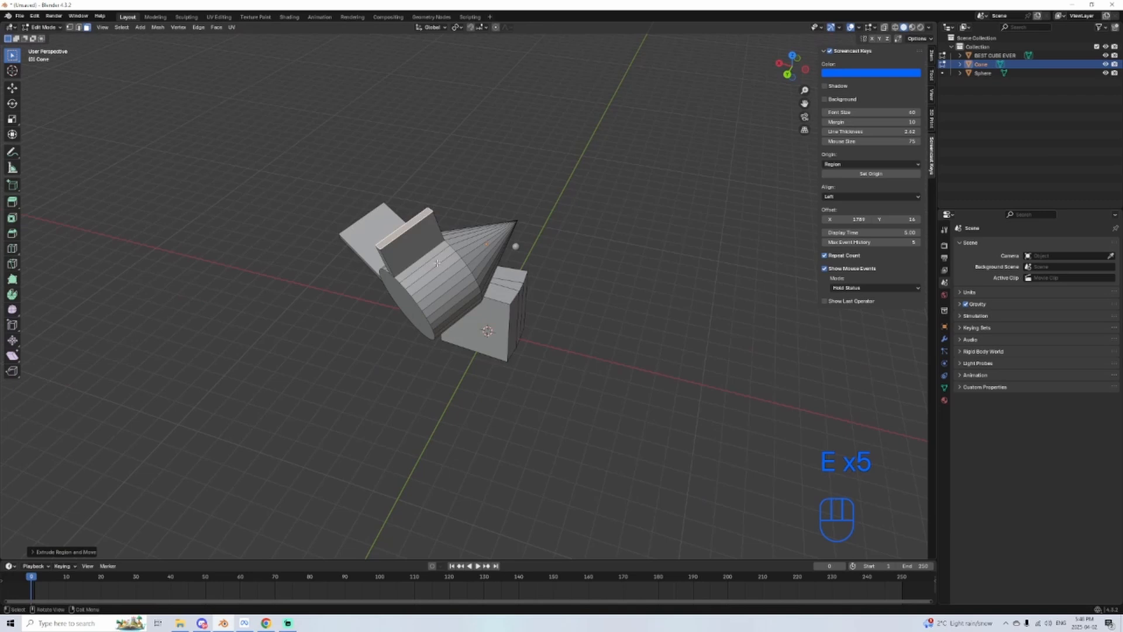
click(450, 309)
key(e)
click(539, 379)
middle_drag(503, 363, 536, 215)
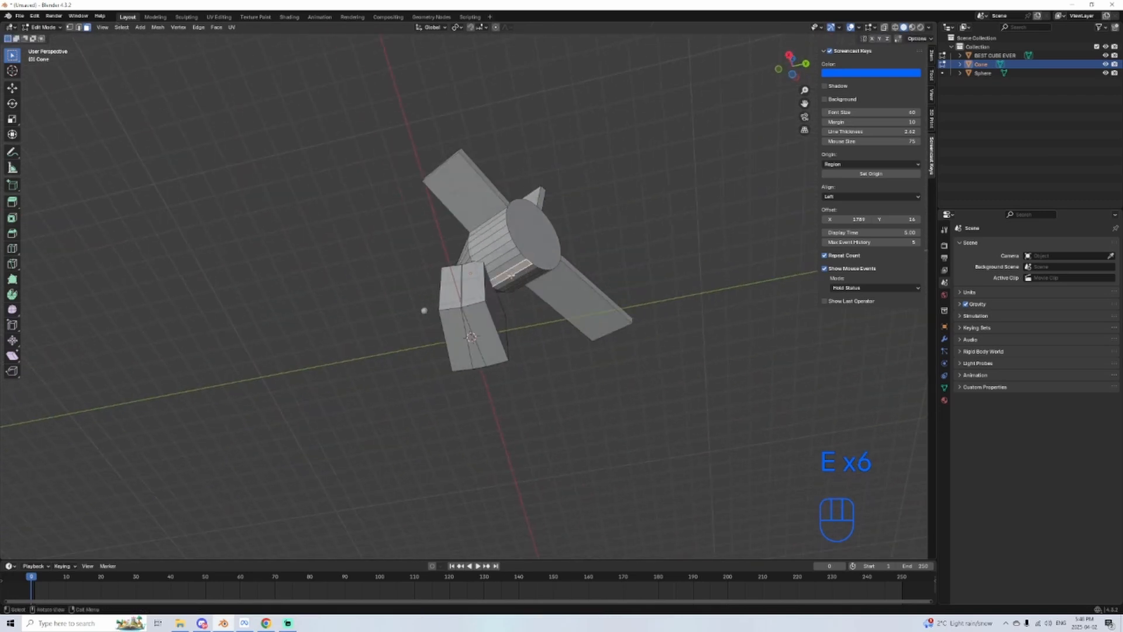
key(e)
click(496, 383)
middle_drag(541, 281, 510, 268)
Step: Return to Object Mode, then rotate the finned cone freely and move it to a new place
key(Tab)
key(r)
click(398, 349)
key(g)
click(544, 263)
Step: Delete the cone, the block and the sphere, and add a new cube mesh to the empty scene
key(Delete)
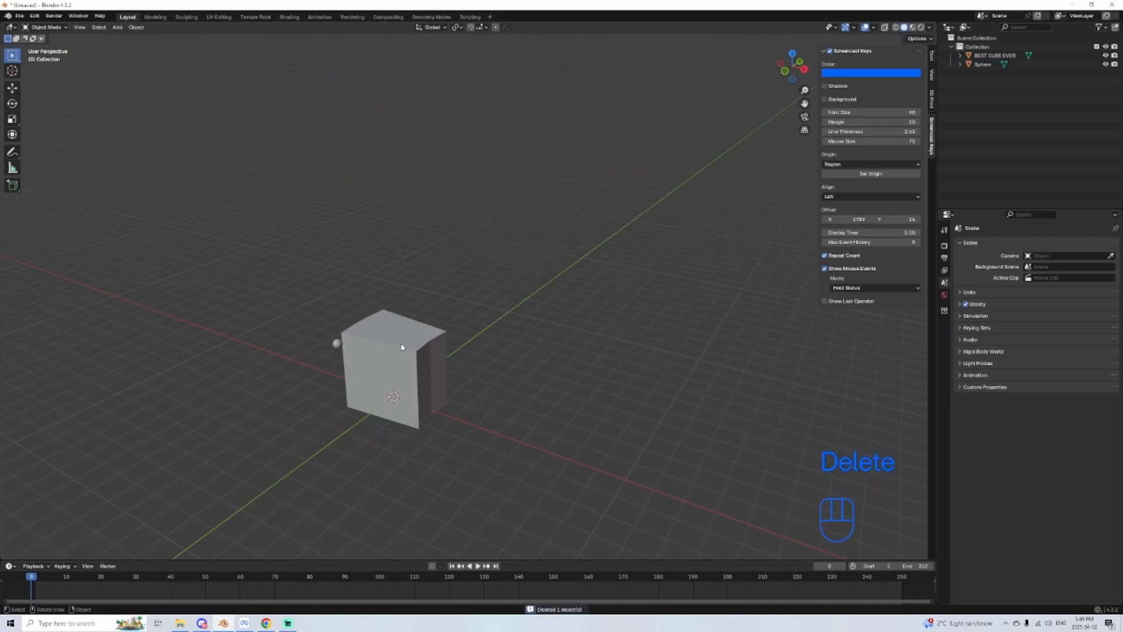
key(Delete)
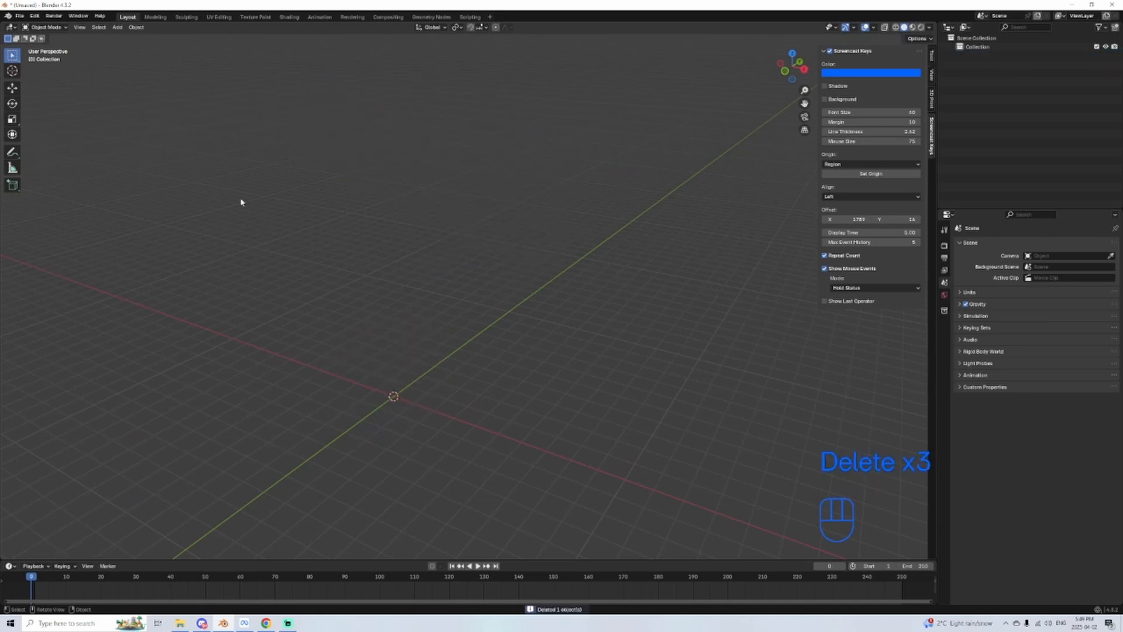
click(117, 28)
click(209, 46)
Step: Enter Edit Mode on the new cube and extrude its top face upward into a second block
scroll(428, 339, up, 3)
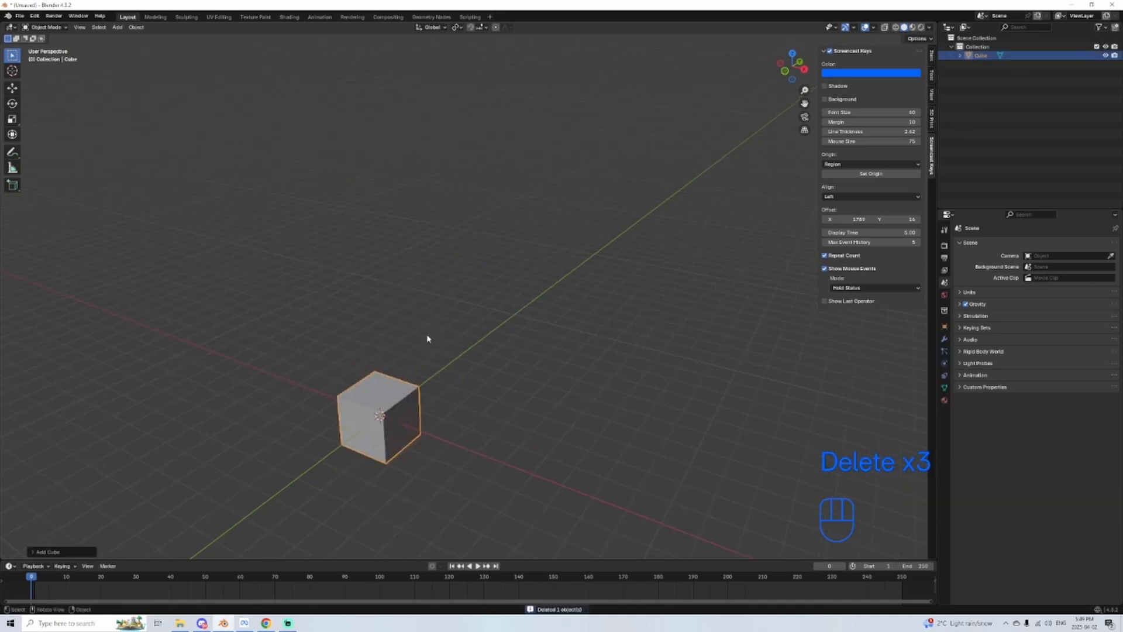
shift+middle_drag(376, 422, 429, 255)
scroll(429, 257, up, 1)
key(Tab)
scroll(416, 327, up, 1)
scroll(408, 333, up, 1)
click(379, 256)
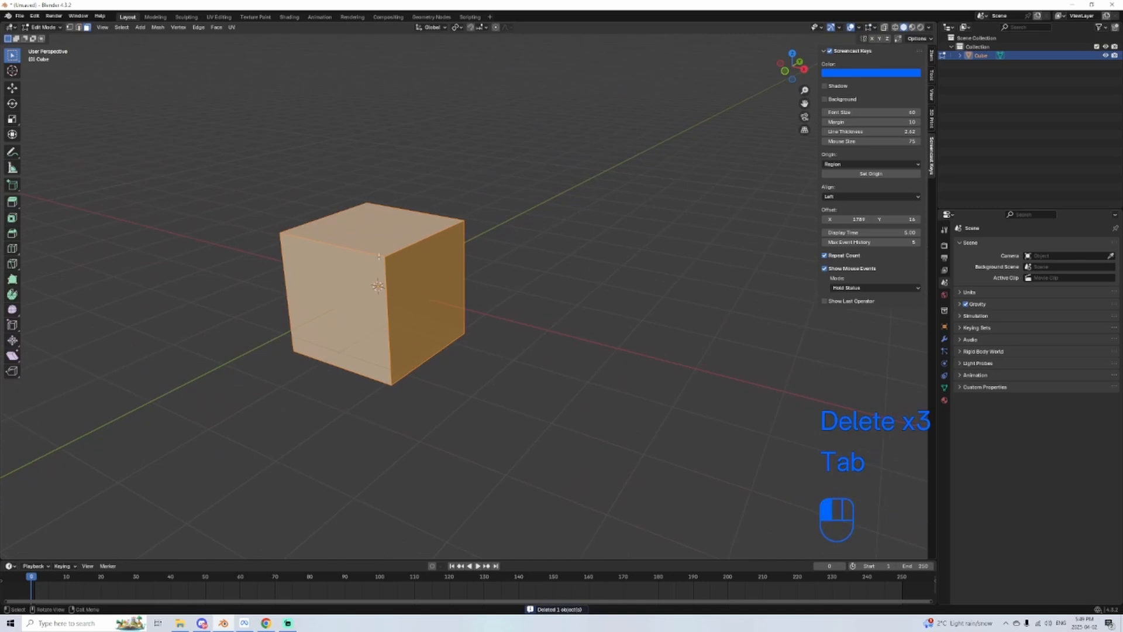
click(376, 221)
middle_drag(379, 227, 396, 249)
key(e)
click(400, 130)
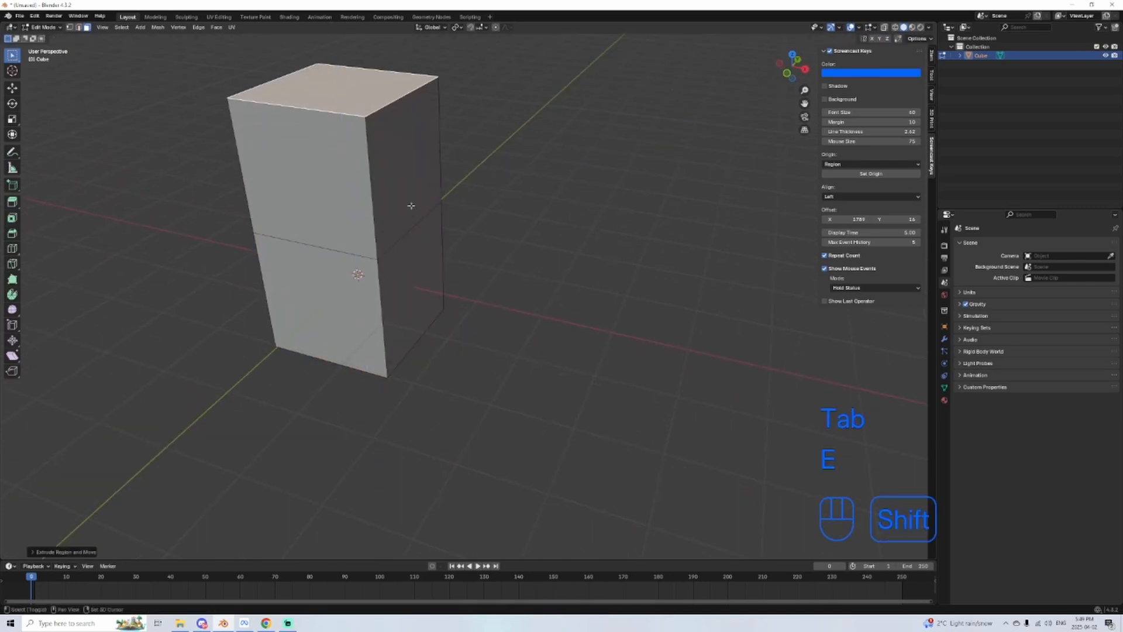
Step: Extrude the upper block's side face outward into a wide body section, and extrude that section's top face upward twice
shift+middle_drag(409, 153, 410, 203)
click(404, 198)
key(e)
click(673, 245)
click(576, 196)
key(e)
click(576, 88)
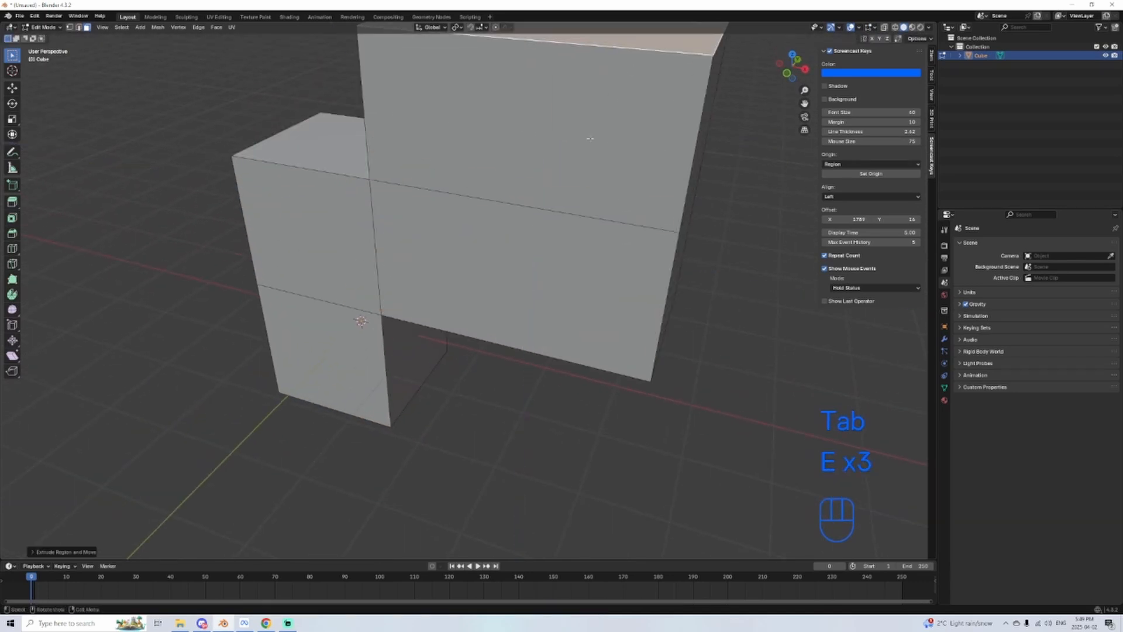
shift+middle_drag(577, 155, 608, 278)
scroll(596, 275, down, 2)
key(e)
click(587, 164)
Step: Extrude the side face of the body's top section outward in two segments to form an arm above the first leg
click(434, 221)
key(e)
click(282, 249)
key(e)
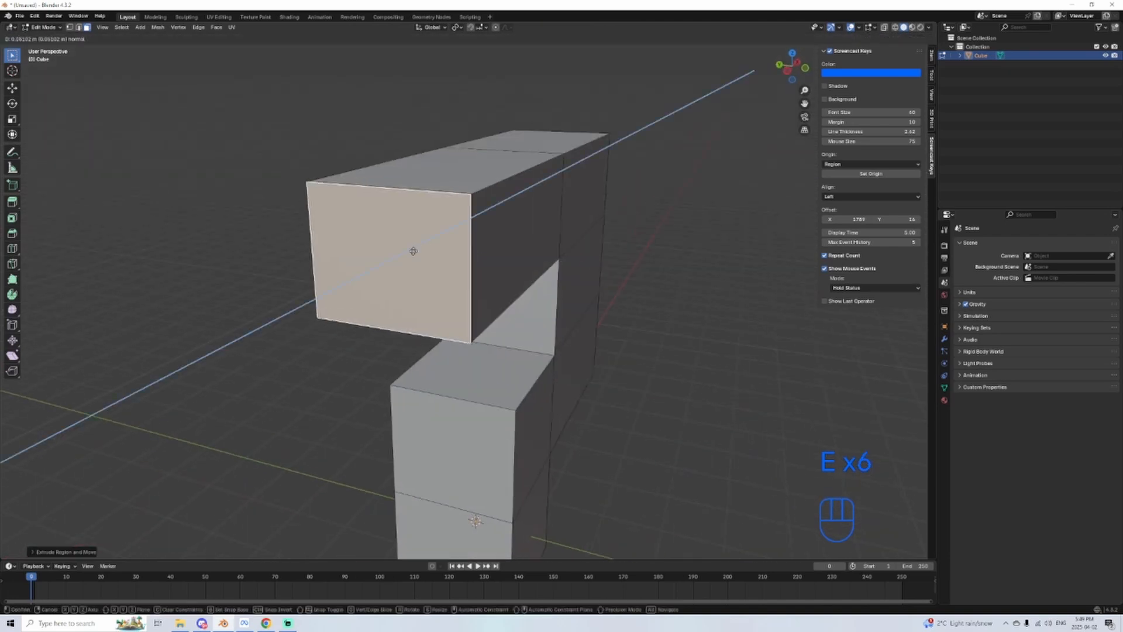
click(322, 277)
Step: Extrude the top face of the arm's end segment upward to form a raised forearm
click(403, 175)
scroll(370, 215, down, 2)
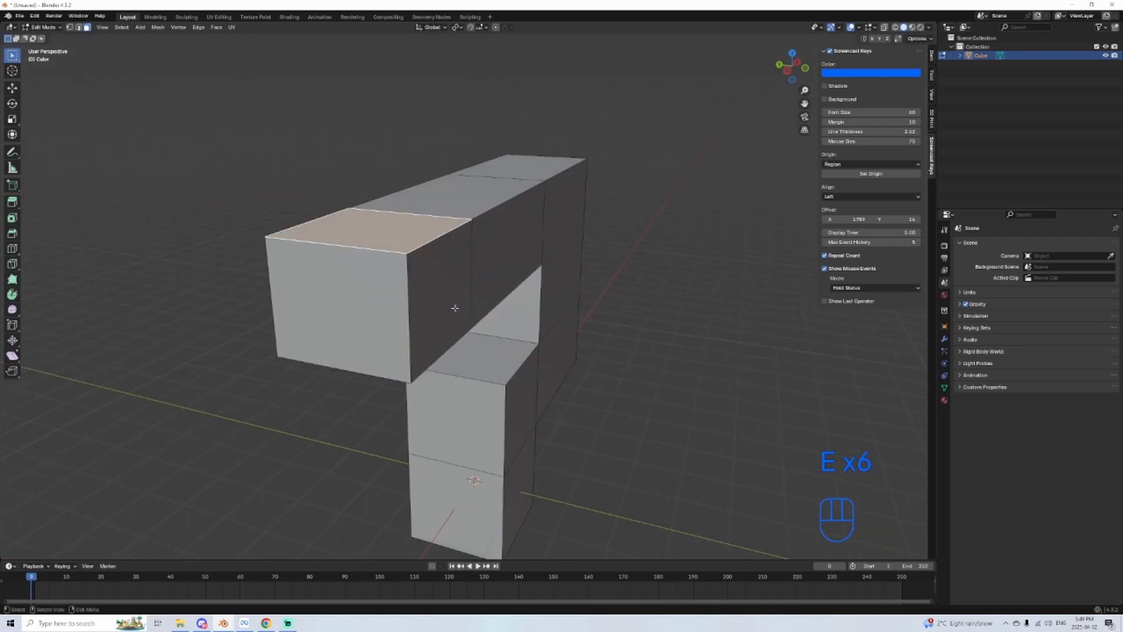
key(e)
click(579, 261)
Step: Extrude the opposite side face of the body's top section outward into a long second arm
middle_drag(579, 261, 507, 275)
click(516, 270)
key(e)
click(670, 299)
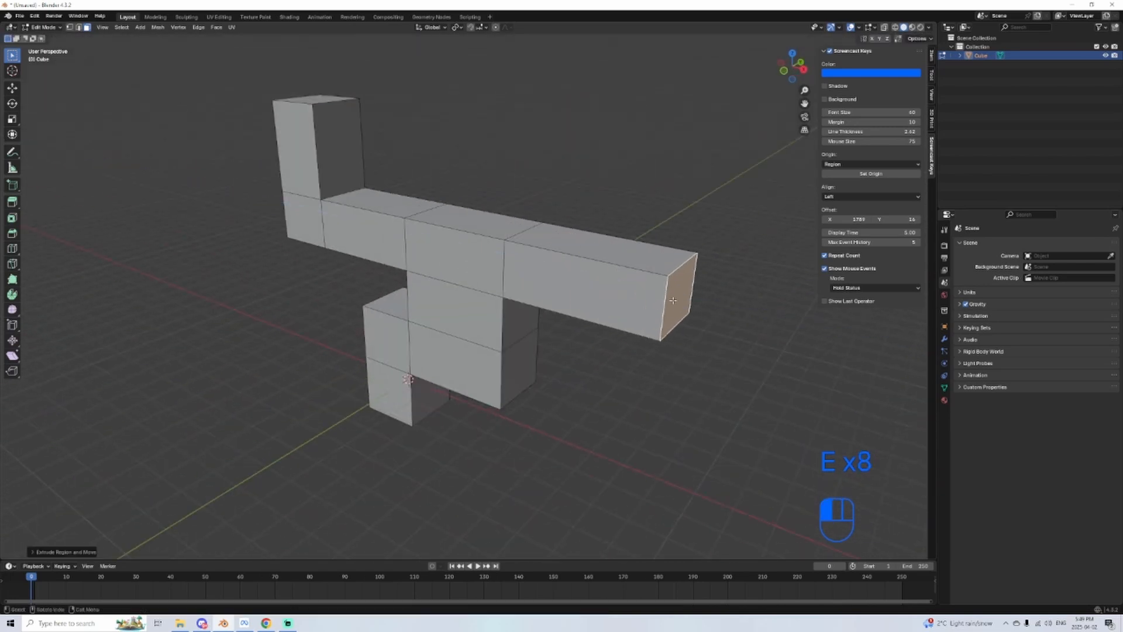
Step: Extrude the body's lower side face outward beneath the second arm, and extrude its underside downward as the second leg
middle_drag(468, 211, 525, 234)
middle_drag(614, 345, 553, 318)
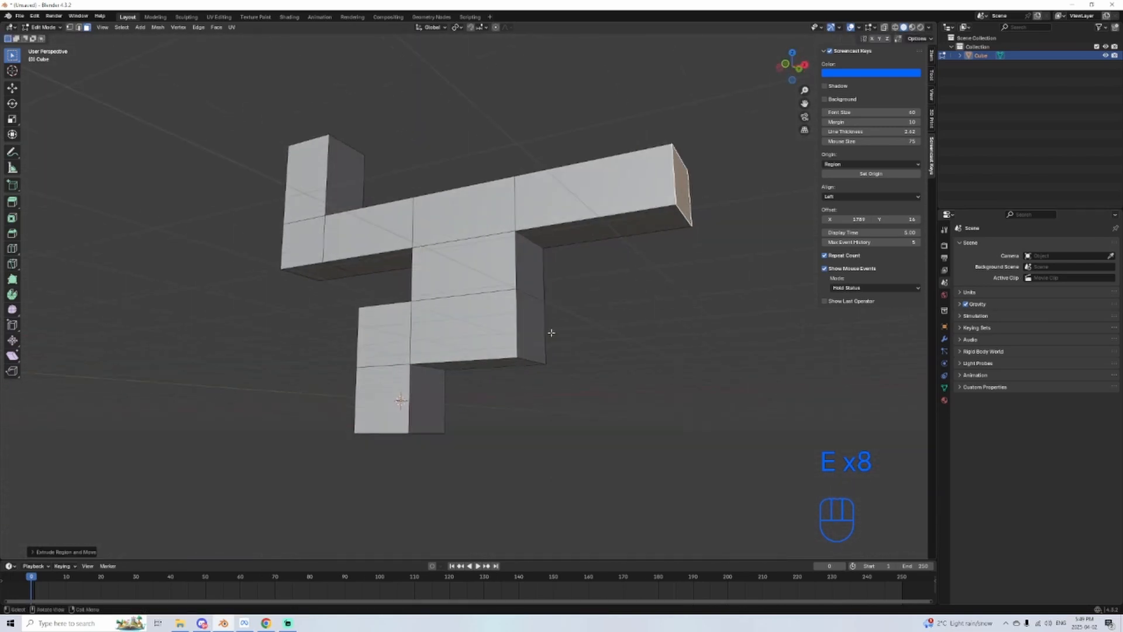
click(538, 328)
key(e)
click(626, 337)
click(587, 361)
key(e)
click(592, 442)
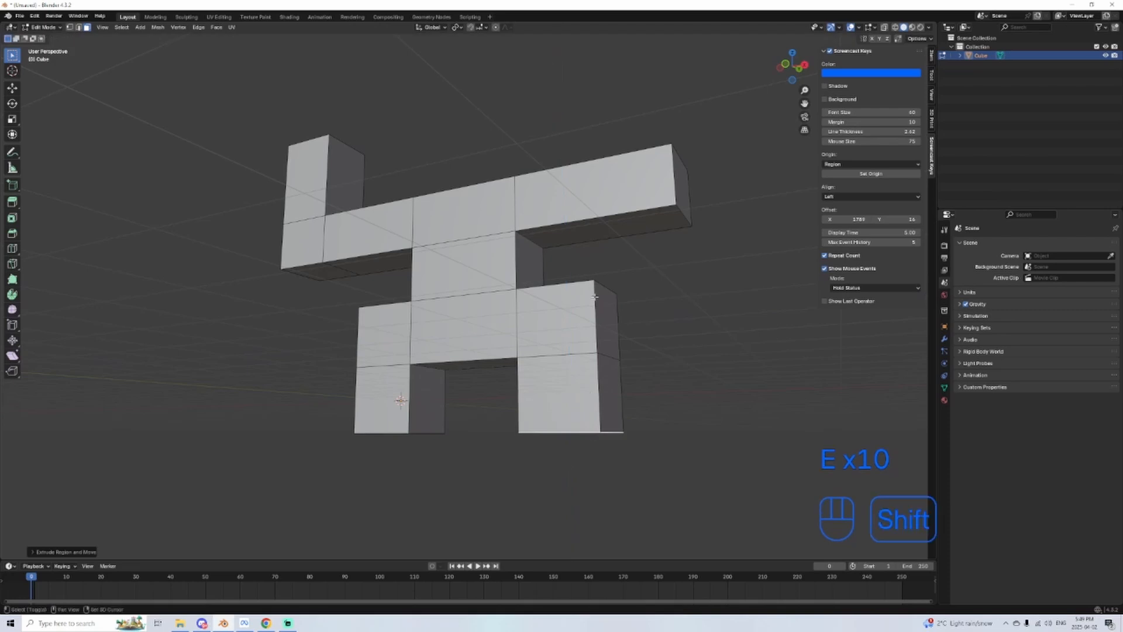
Step: Extend the second arm with a short end segment and extrude that segment's underside downward as a lowered forearm
shift+middle_drag(605, 257, 616, 359)
middle_drag(616, 354, 579, 398)
middle_drag(650, 367, 654, 322)
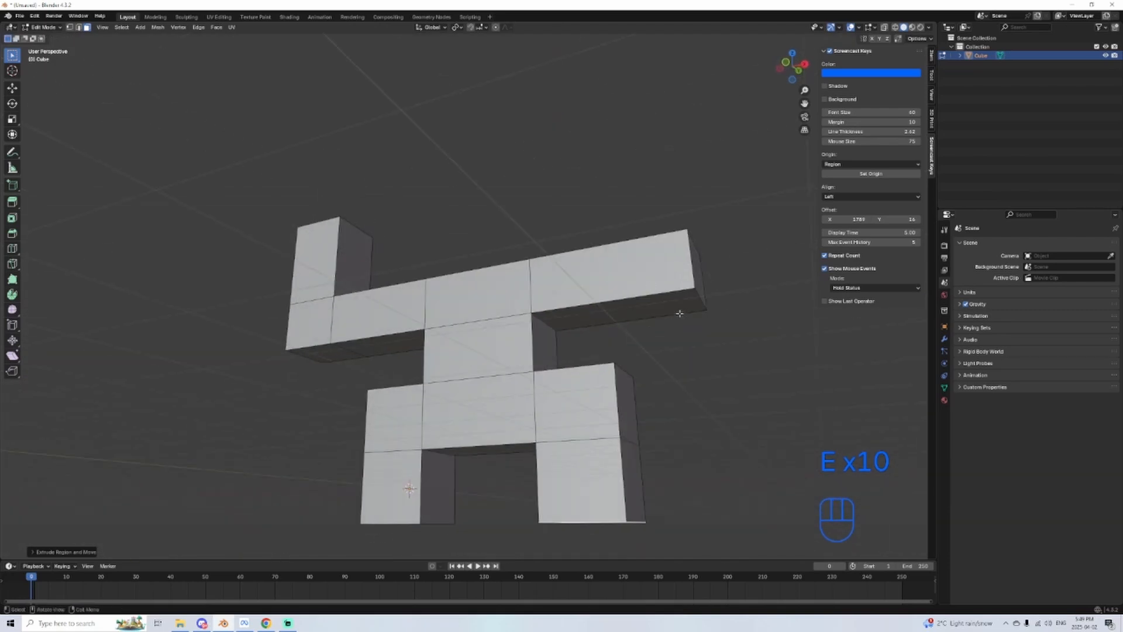
click(697, 278)
key(e)
click(773, 287)
click(744, 294)
key(e)
click(747, 364)
Step: Extrude the body's top face upward twice into a tall head column, and return to Object Mode
middle_drag(476, 219, 504, 291)
click(504, 291)
key(e)
click(505, 89)
scroll(505, 89, down, 3)
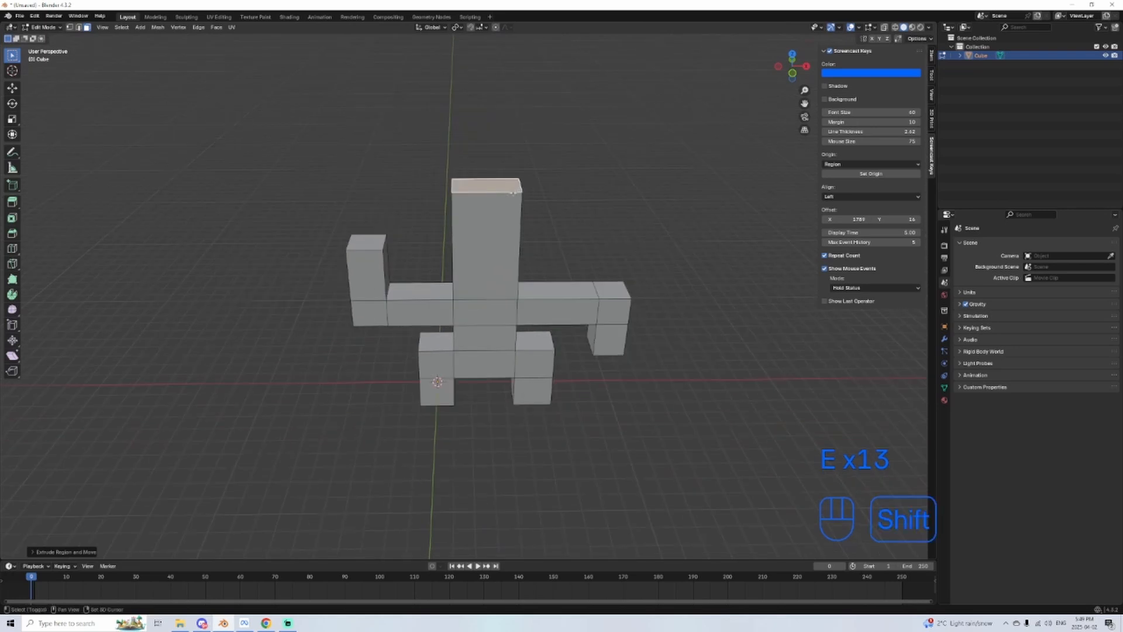
key(e)
click(509, 105)
key(Tab)
scroll(576, 310, down, 2)
shift+middle_drag(581, 321, 579, 372)
middle_drag(579, 372, 283, 325)
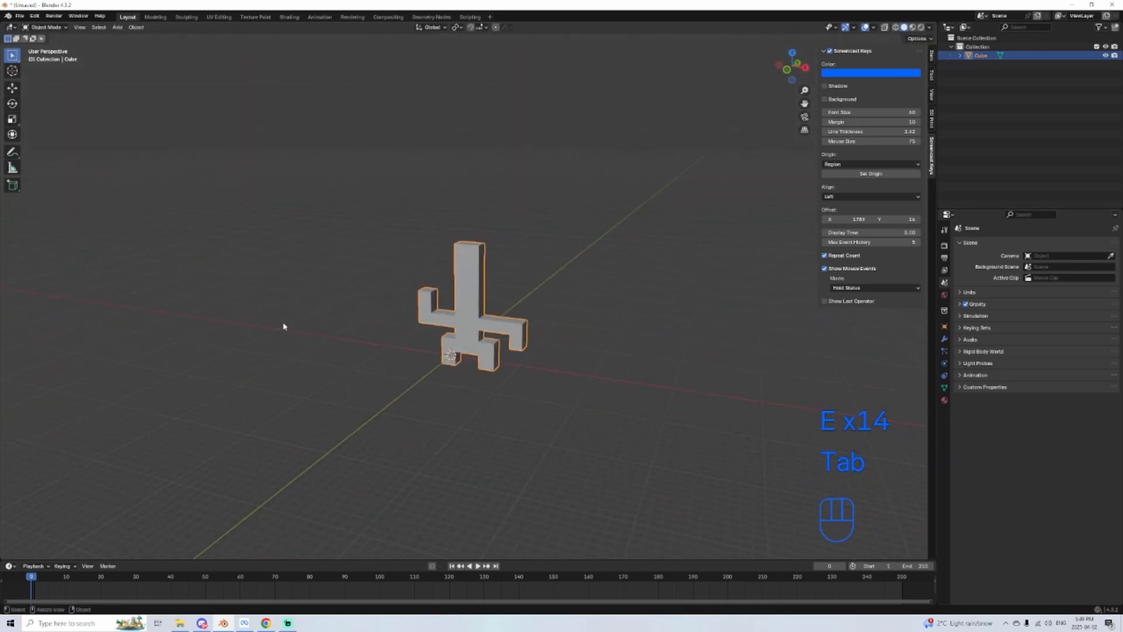
scroll(563, 372, up, 3)
shift+middle_drag(563, 371, 631, 374)
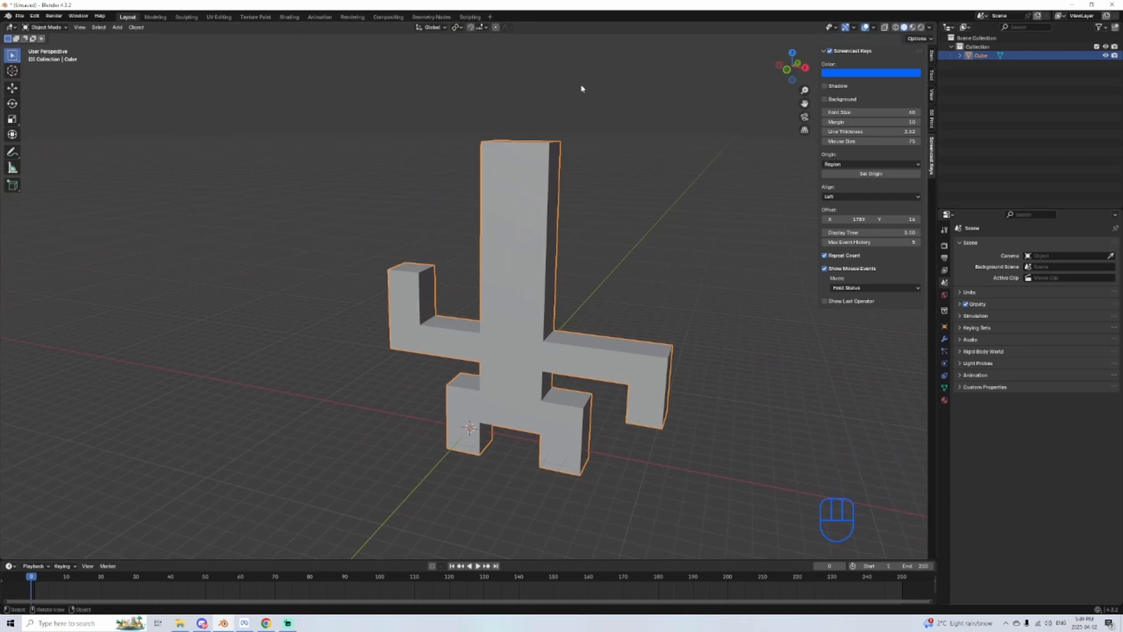
click(77, 28)
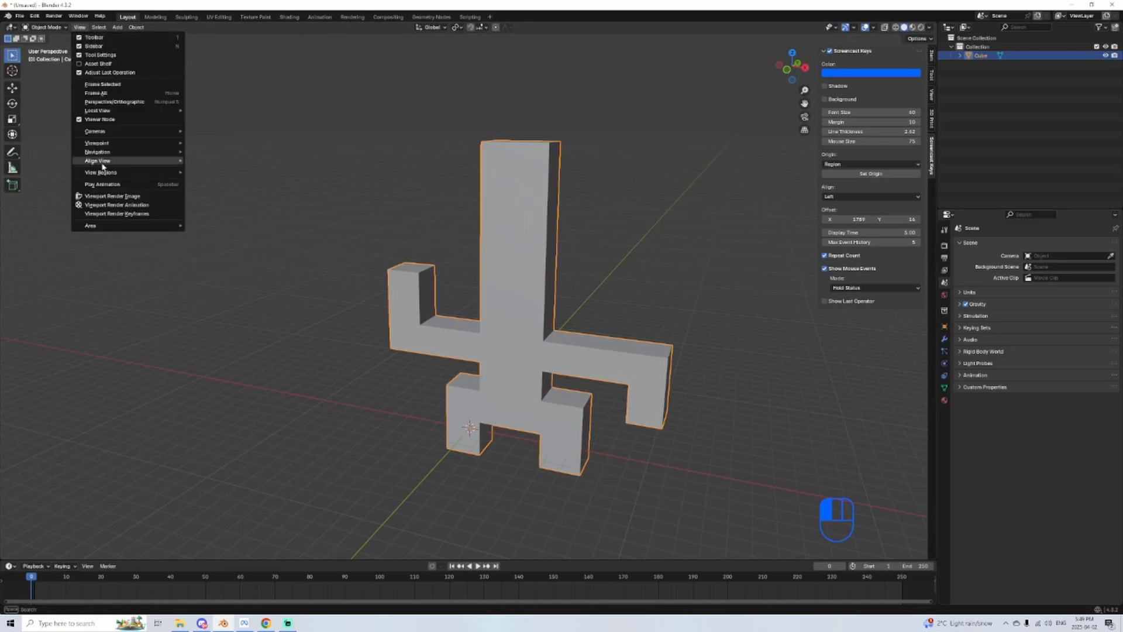
click(84, 27)
click(98, 27)
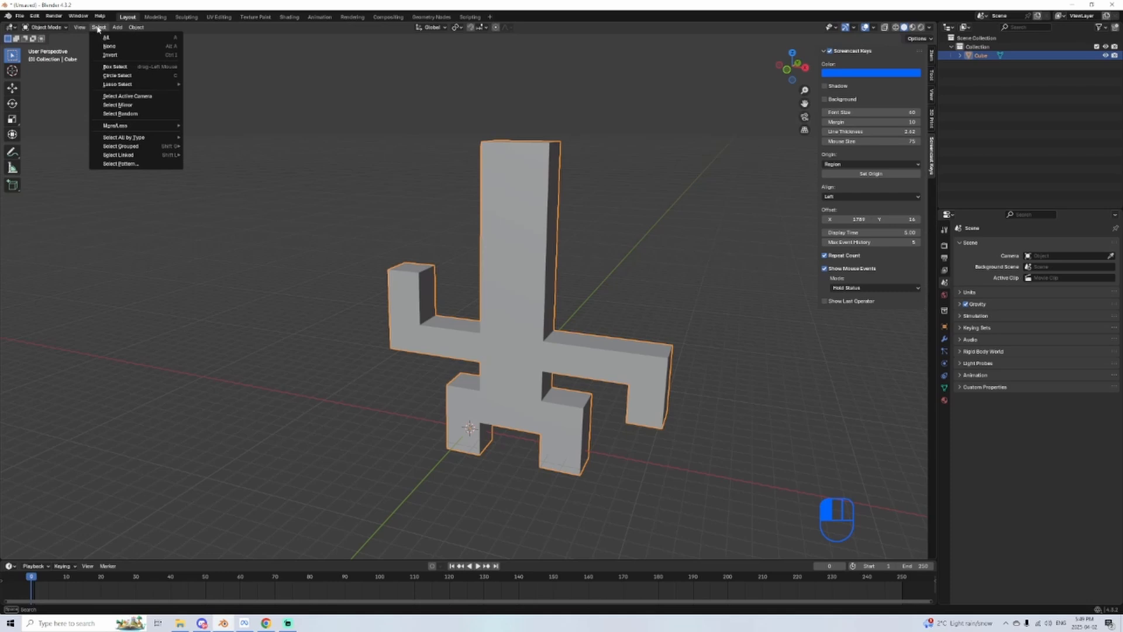
click(99, 27)
click(119, 28)
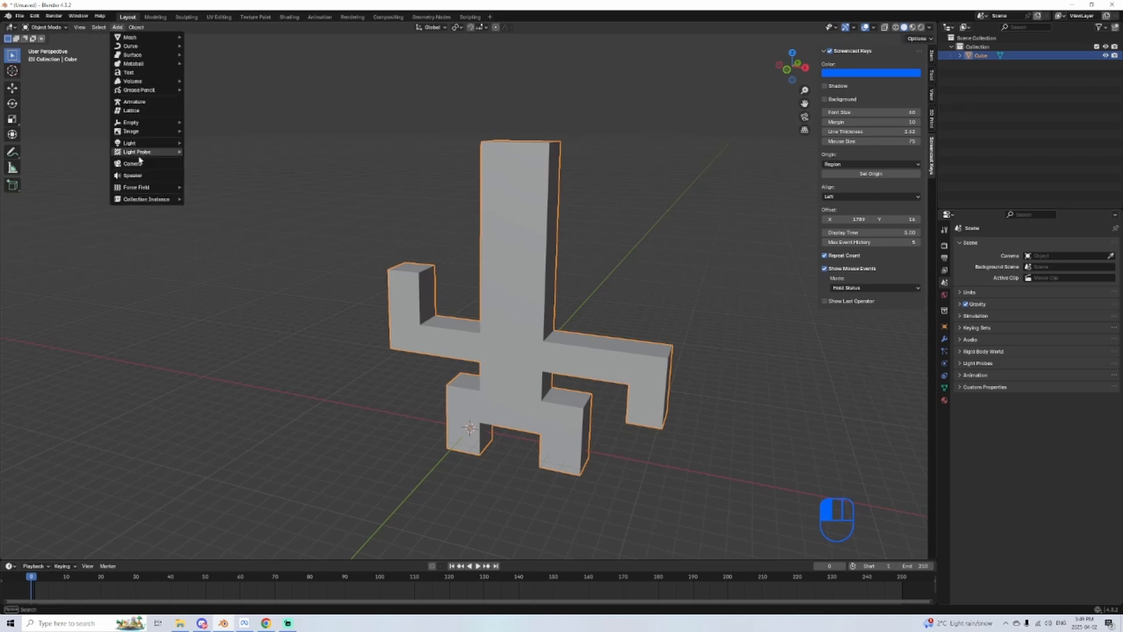
click(129, 29)
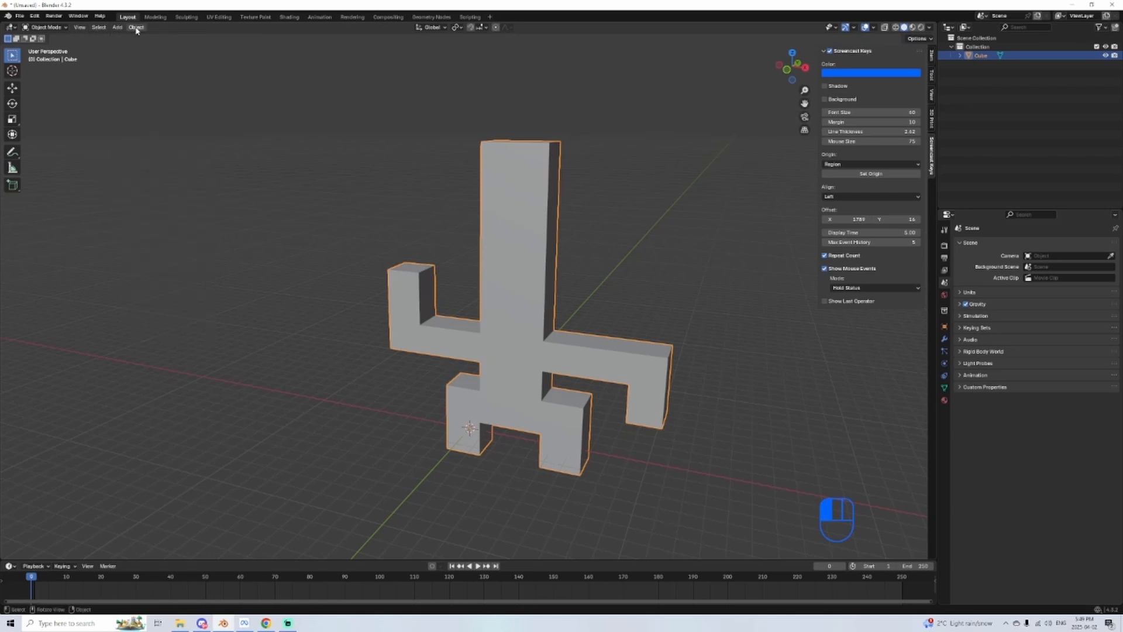
click(136, 27)
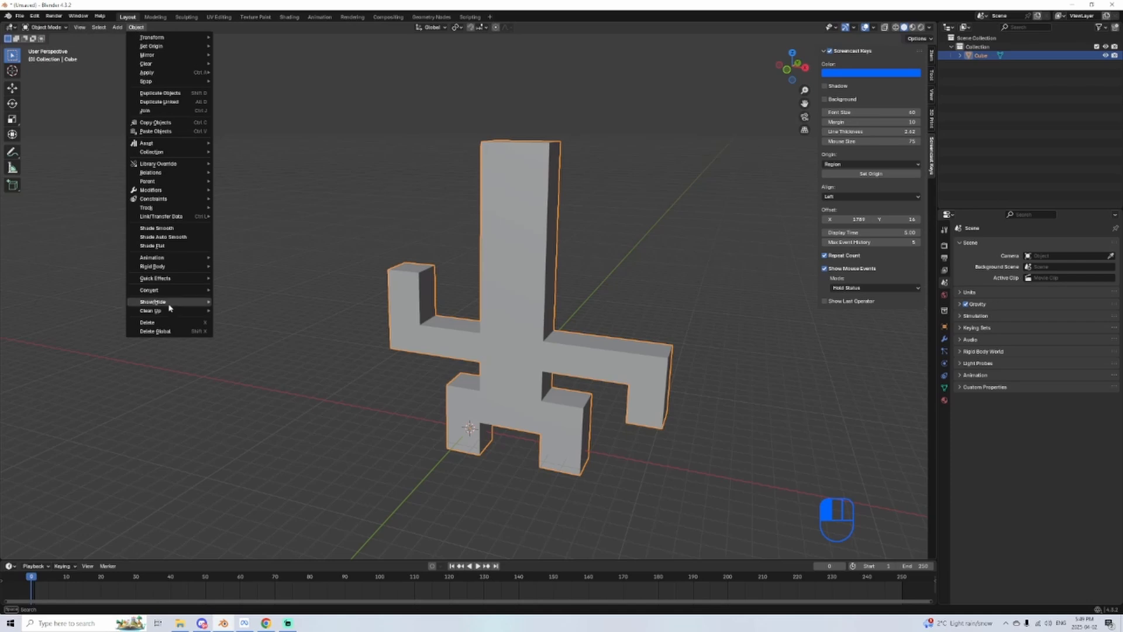
Step: Add a Subdivision Surface modifier to the blocky figure
middle_drag(367, 203, 475, 293)
scroll(423, 268, up, 3)
scroll(454, 269, down, 2)
scroll(603, 314, up, 2)
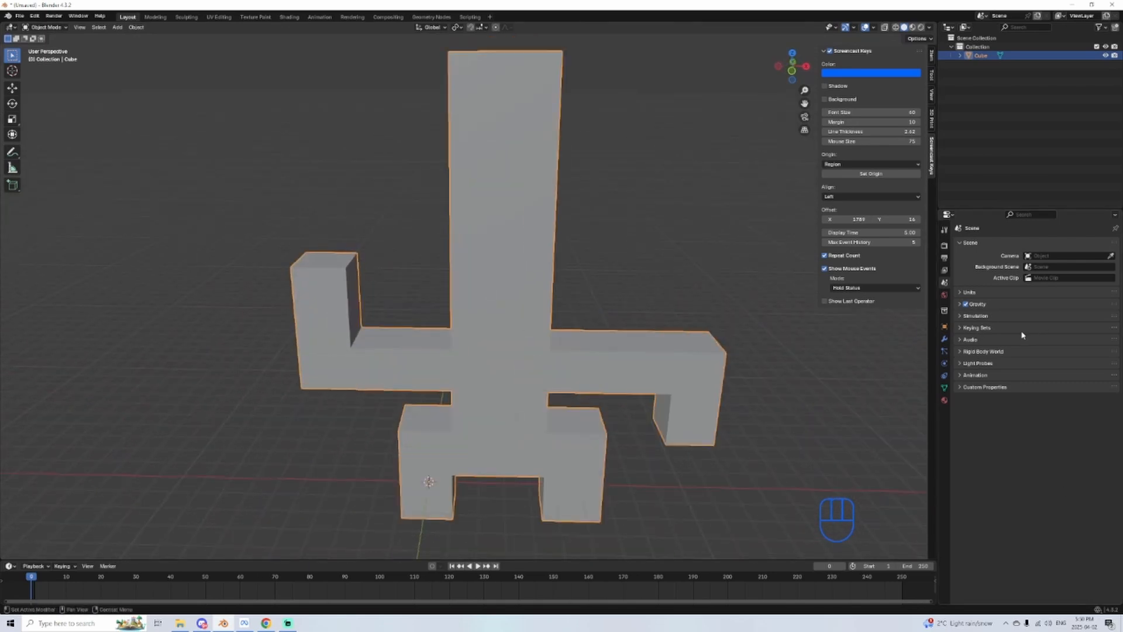
click(944, 340)
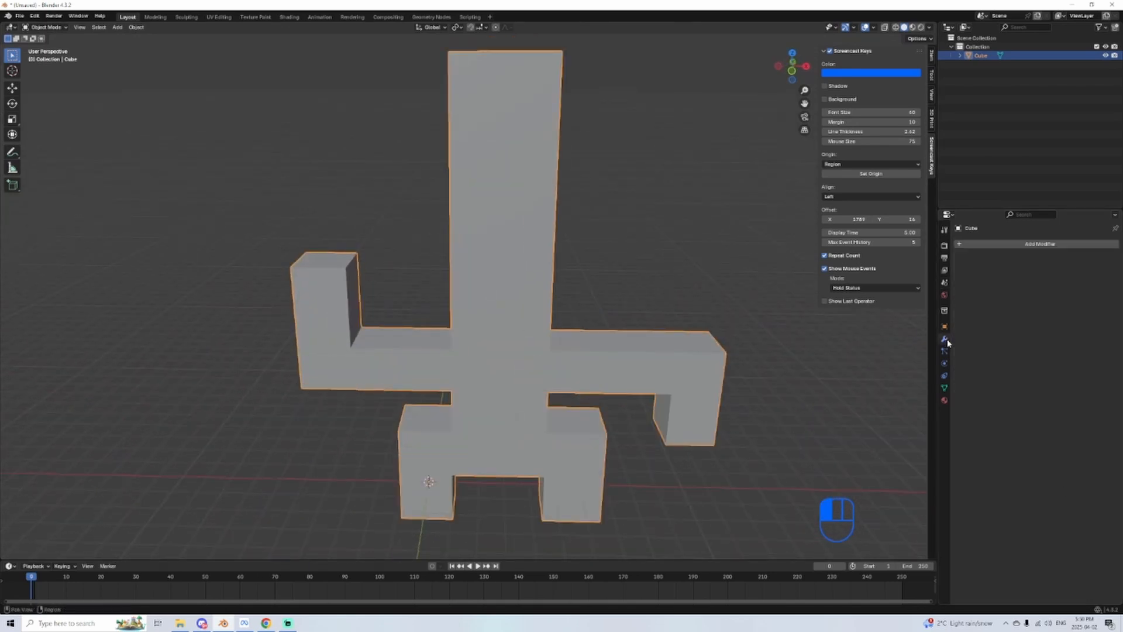
click(1023, 245)
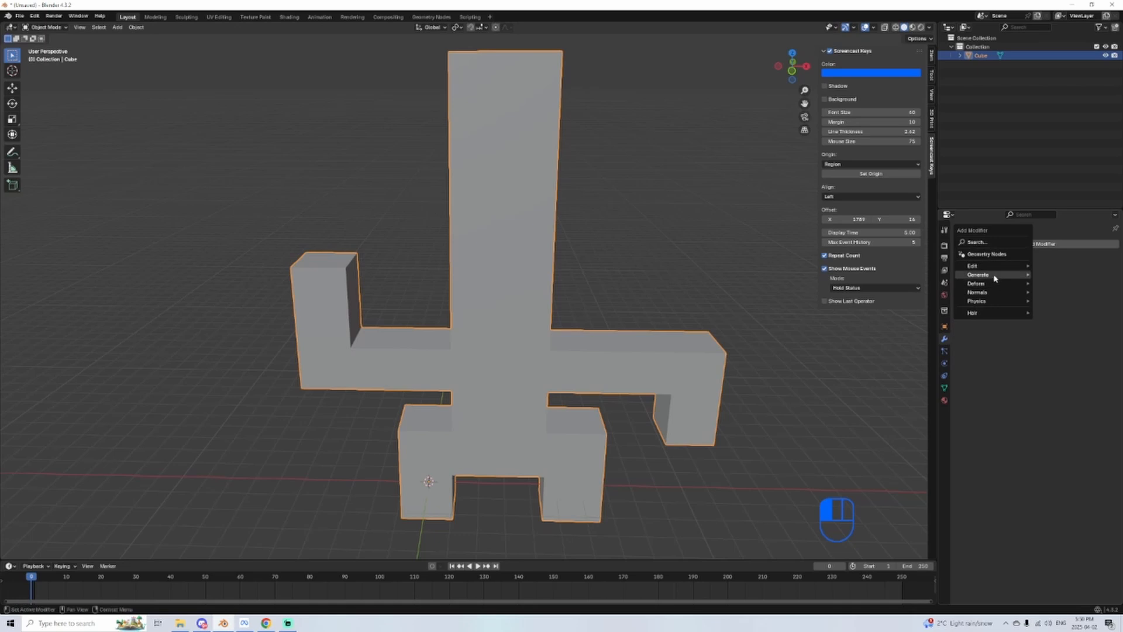
mouse_move(995, 279)
click(1089, 390)
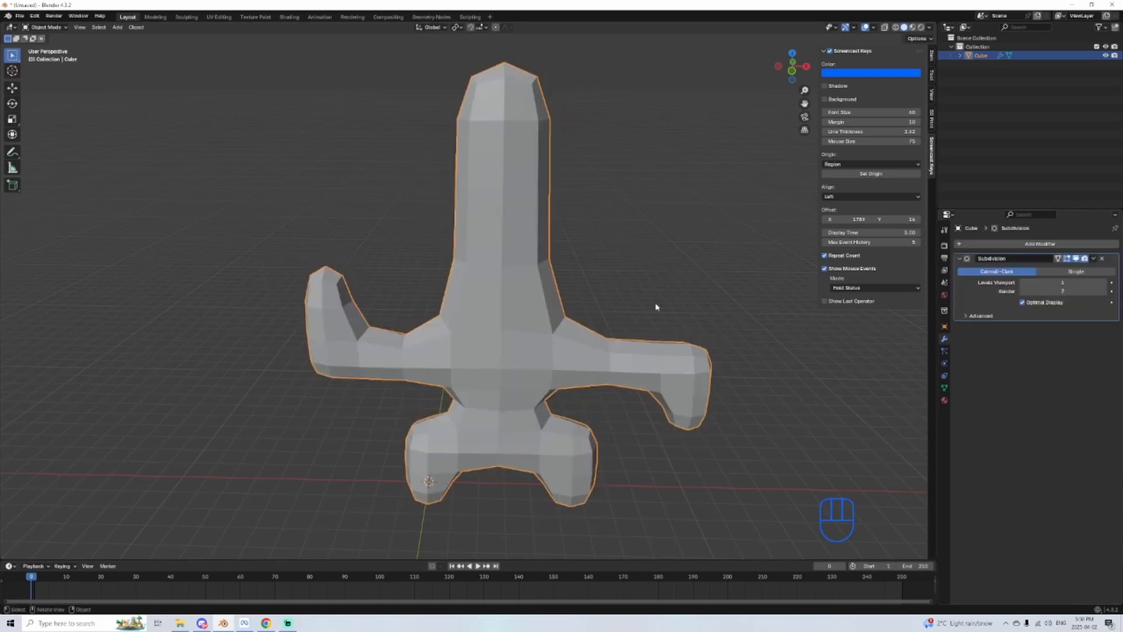
Step: Enter Edit Mode and add two loop cuts through the figure's thickness, sliding them to its opposite flat sides
middle_drag(656, 306, 532, 319)
key(Tab)
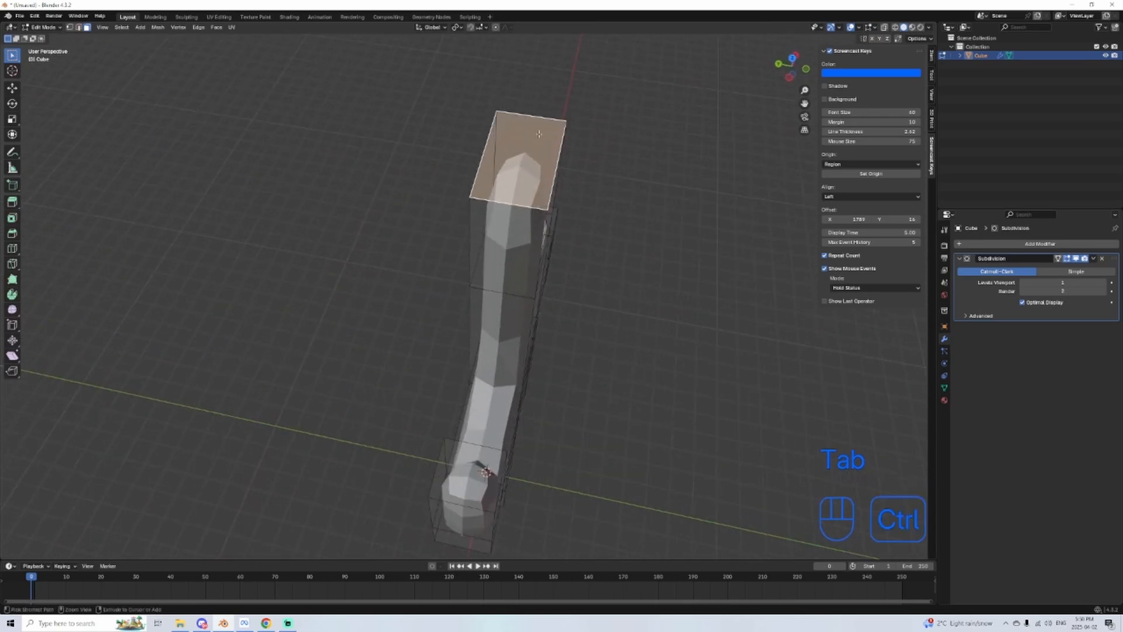
key(ctrl+r)
click(538, 113)
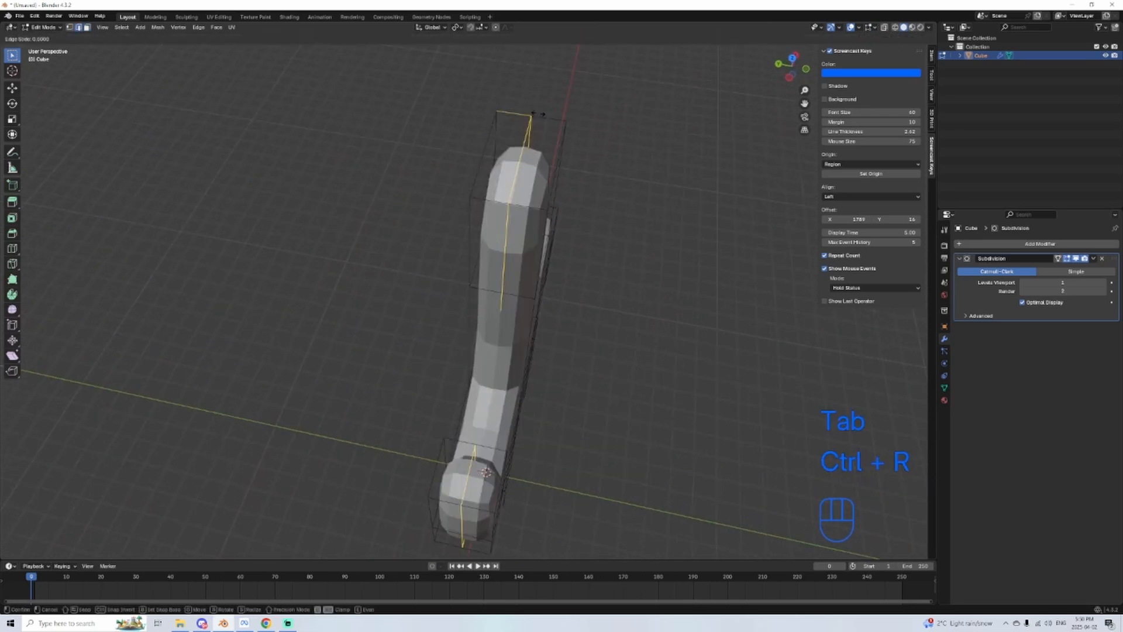
click(477, 113)
key(ctrl+r)
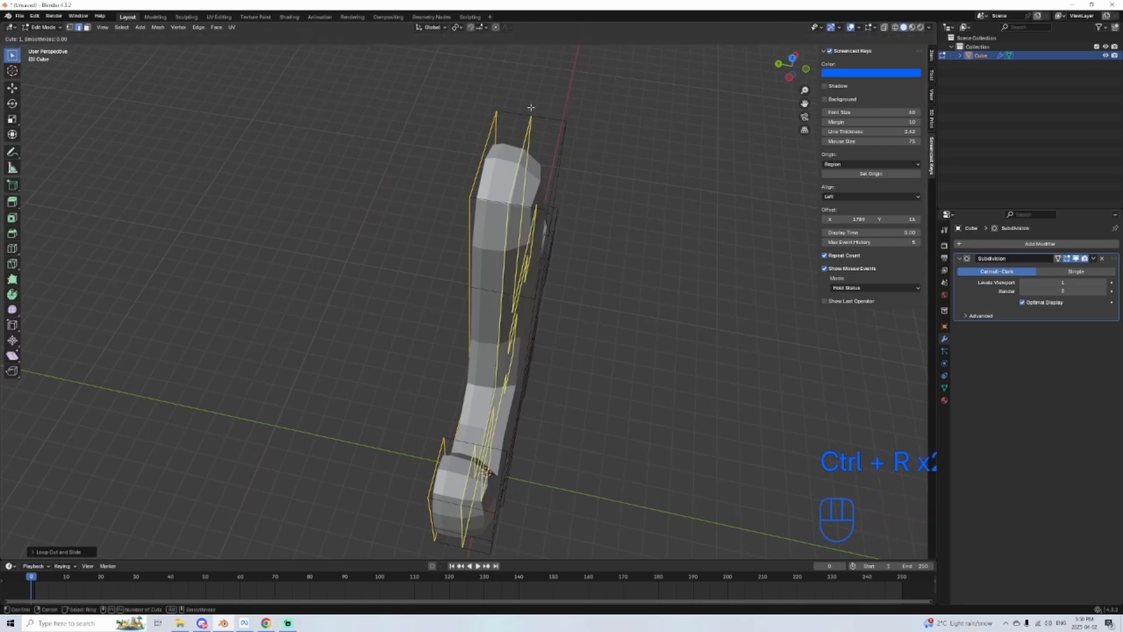
click(529, 110)
click(664, 279)
Step: Set the Subdivision modifier's viewport levels to 3
middle_drag(664, 278, 542, 290)
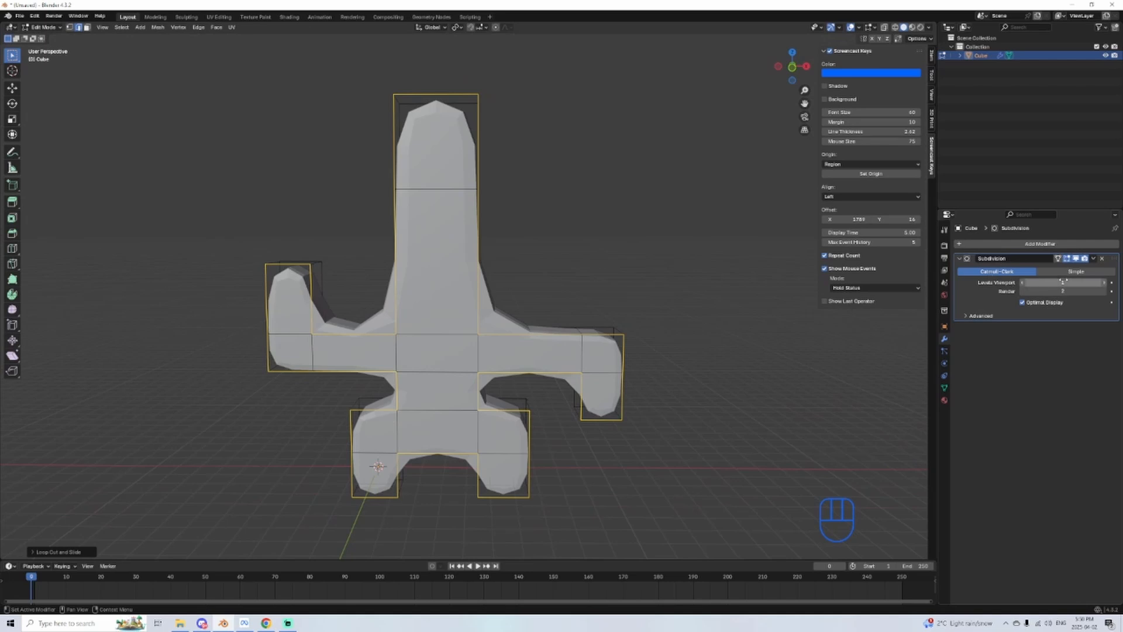
text(3)
key(Return)
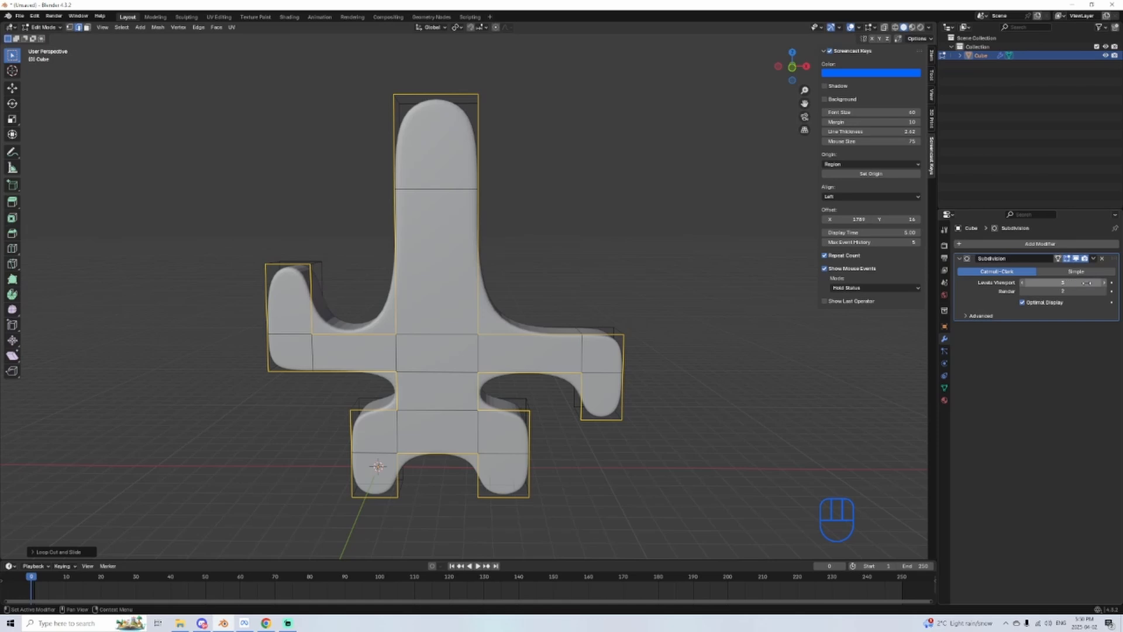
mouse_move(579, 365)
middle_down()
mouse_move(696, 368)
mouse_move(582, 368)
middle_up()
shift+middle_drag(491, 342, 519, 362)
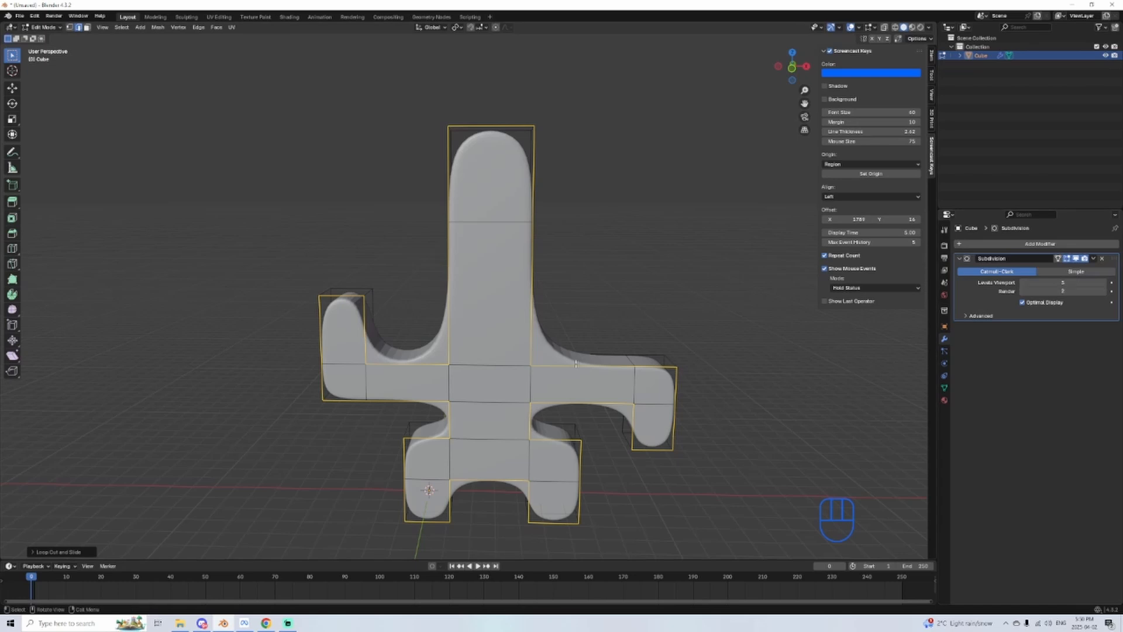
middle_drag(610, 316, 616, 316)
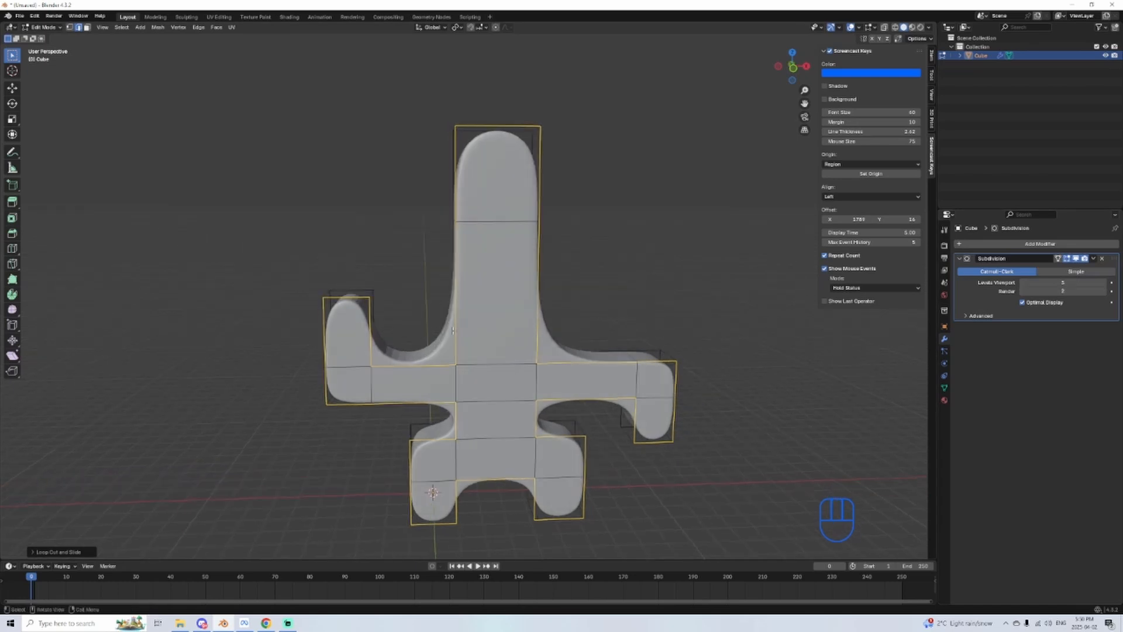
Step: Add loop cuts across the head column and the arm with the lowered forearm, sliding them to the shoulder and elbow joints
mouse_move(453, 330)
middle_down()
mouse_move(519, 333)
mouse_move(331, 351)
mouse_move(371, 321)
mouse_move(474, 328)
middle_up()
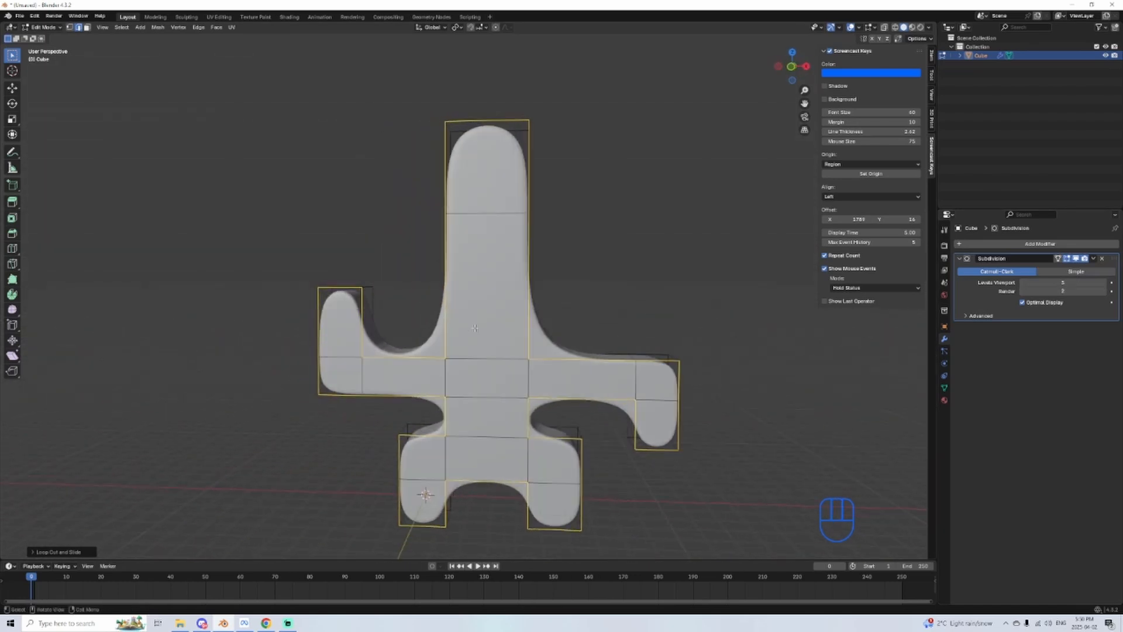
click(528, 283)
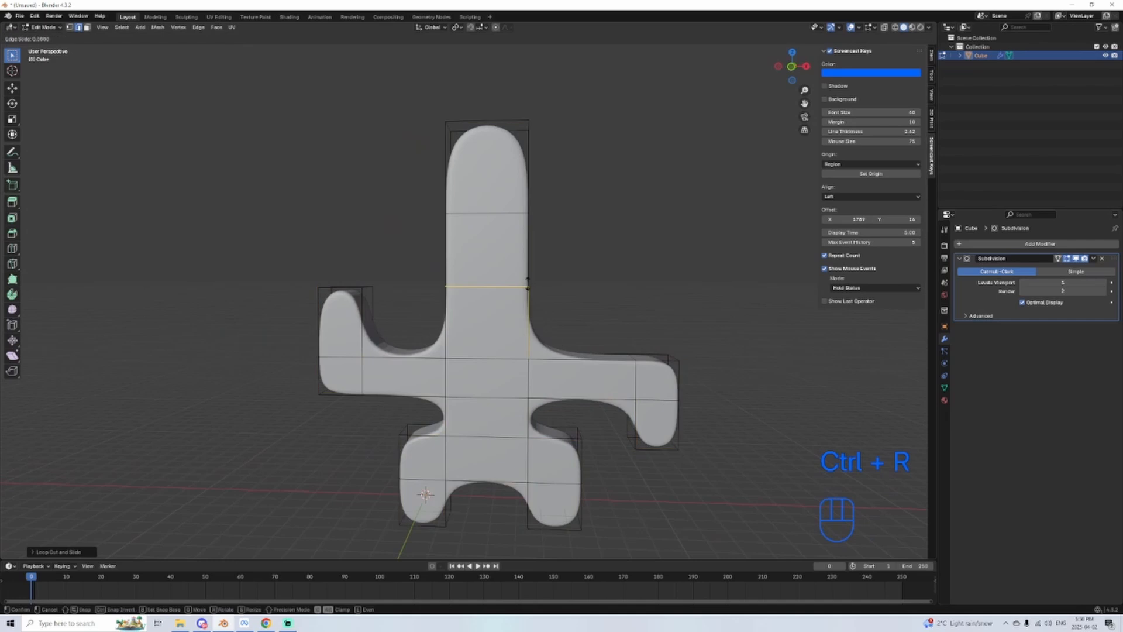
click(531, 394)
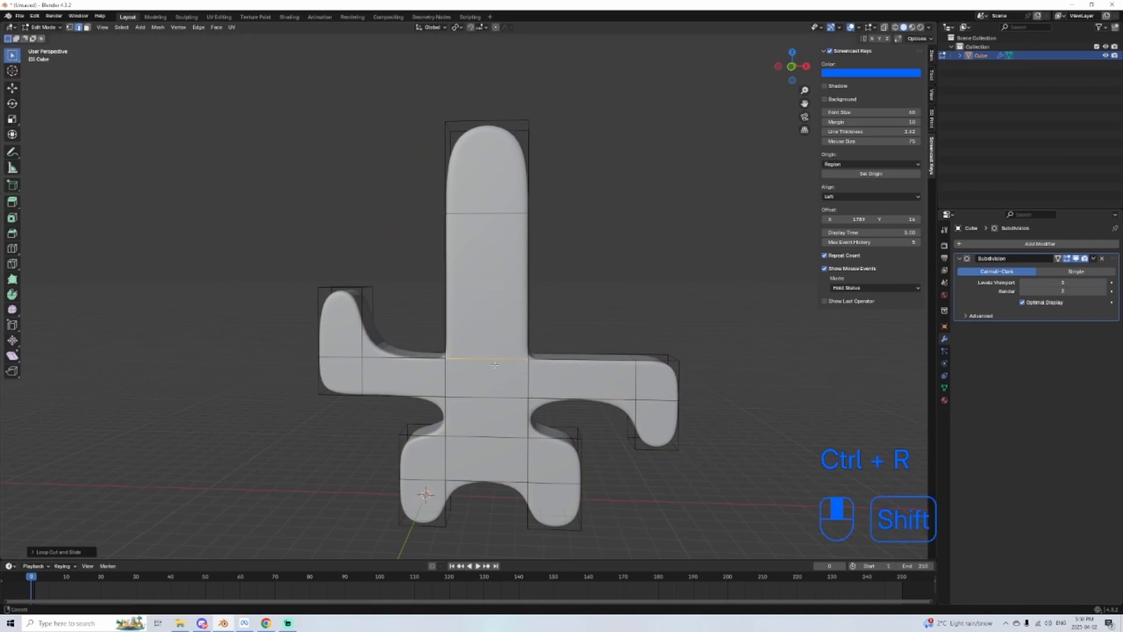
shift+middle_drag(494, 365, 553, 275)
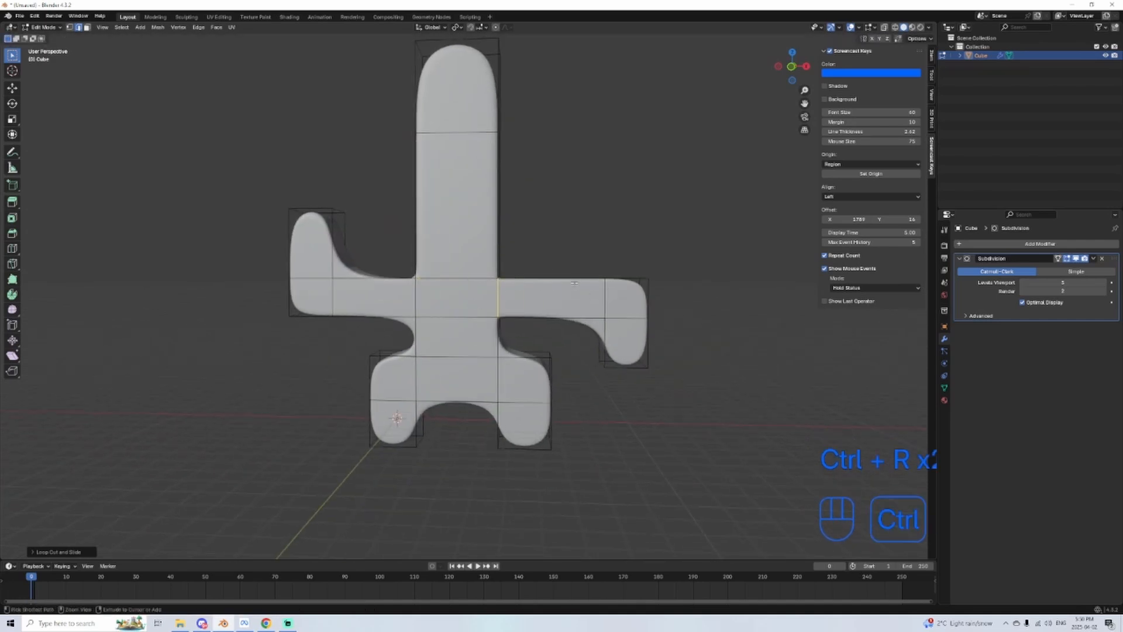
key(ctrl+r)
click(573, 283)
Step: Add two loop cuts across the torso, sliding them to the top of the legs and the underside of the arms
key(ctrl+r)
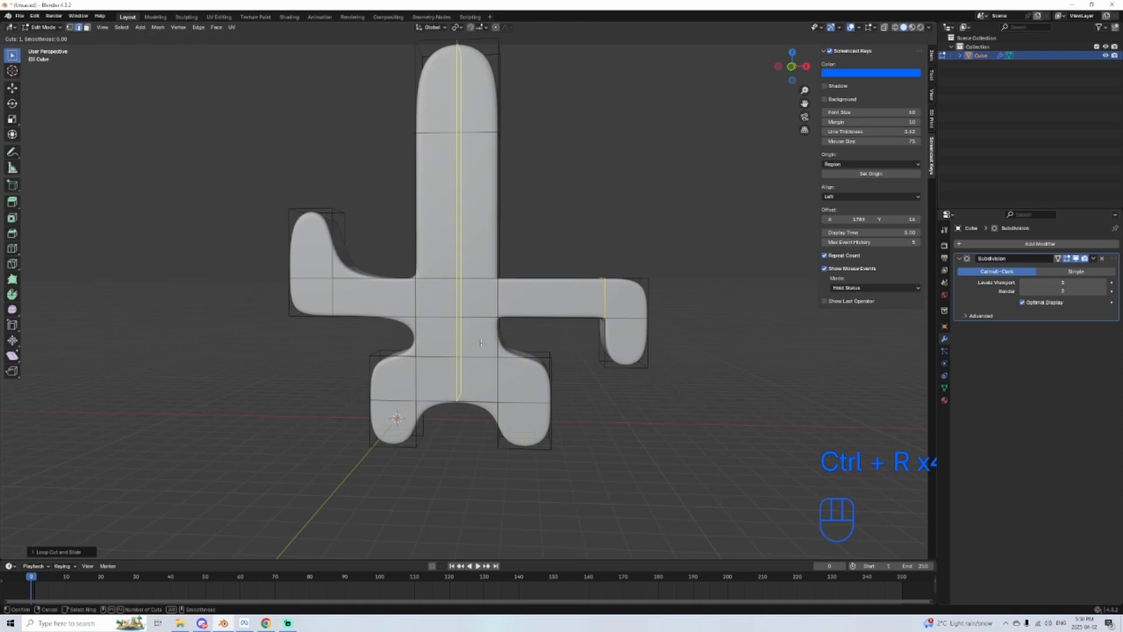
click(500, 368)
key(ctrl+r)
click(497, 336)
click(491, 288)
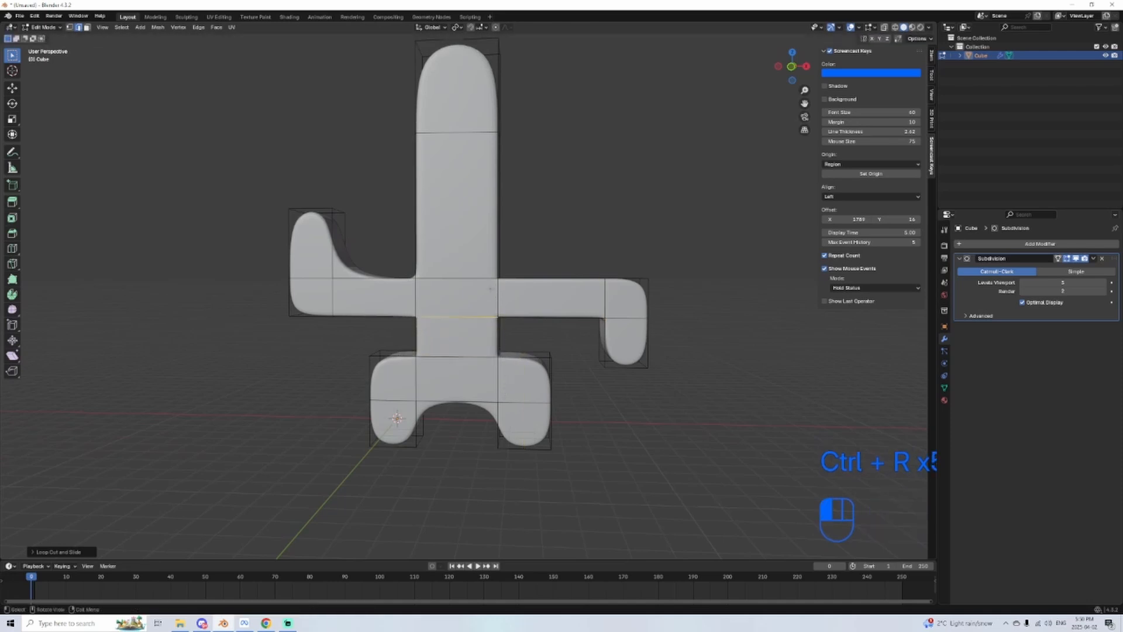
Step: Add a loop cut across the arm with the raised forearm and slide it to the elbow
key(ctrl+r)
click(354, 278)
middle_drag(606, 360, 566, 378)
key(Tab)
alt+middle_drag(491, 438, 509, 452)
key(Tab)
scroll(510, 452, up, 2)
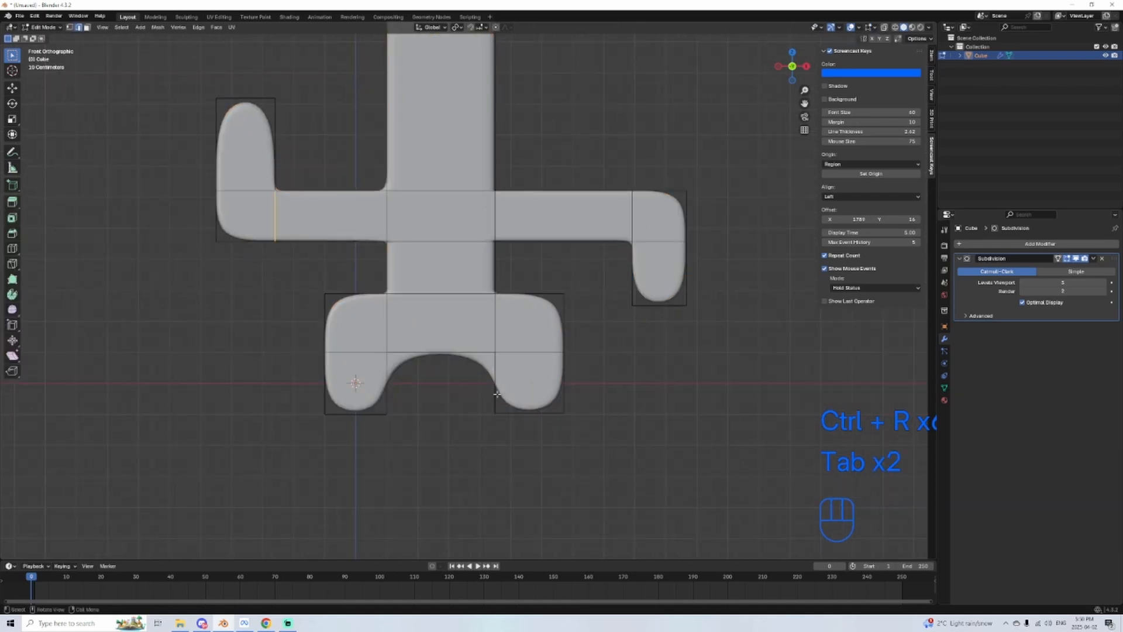
Step: Add a loop cut across each leg, slide both up to the crotch, and return to Object Mode
key(ctrl+r)
click(488, 383)
click(485, 348)
key(ctrl+r)
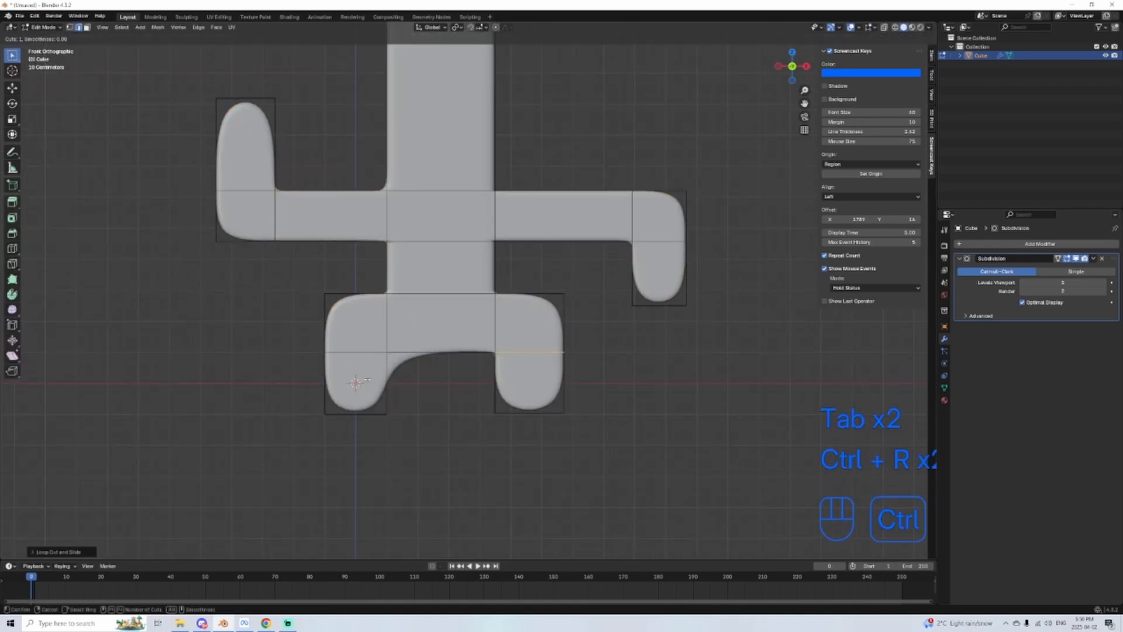
click(382, 379)
click(383, 349)
key(Tab)
scroll(506, 386, down, 2)
shift+middle_drag(505, 388, 512, 526)
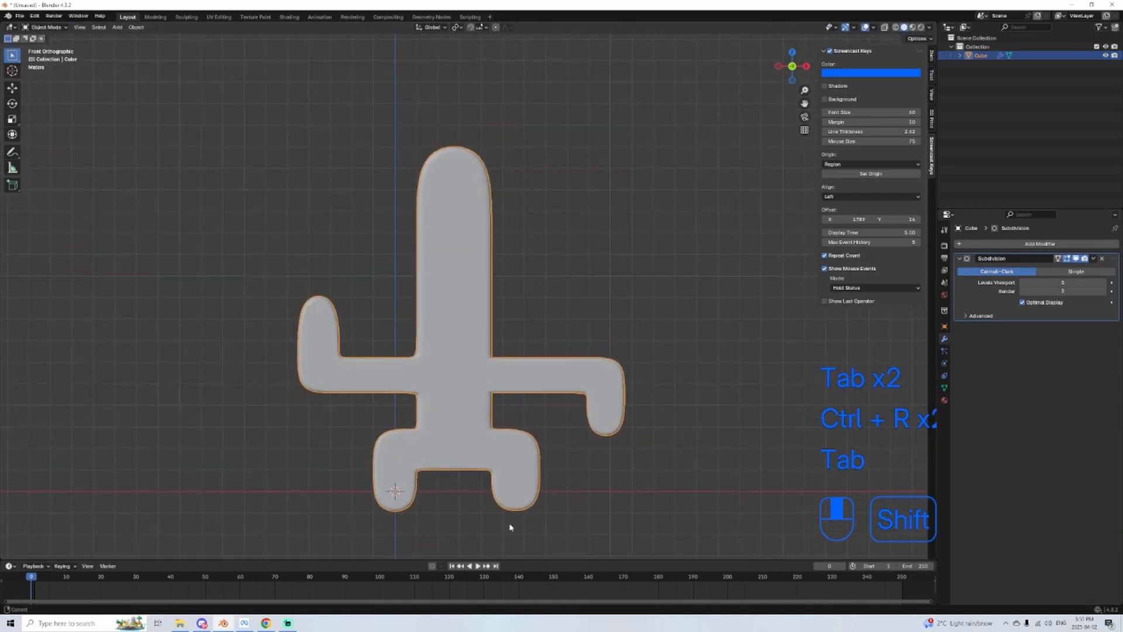
Step: Examine the smoothness and shading of the subdivided head column's rounded top from several angles
middle_drag(422, 453, 453, 508)
scroll(524, 351, up, 4)
scroll(524, 351, up, 1)
shift+middle_drag(507, 383, 490, 462)
scroll(510, 441, up, 2)
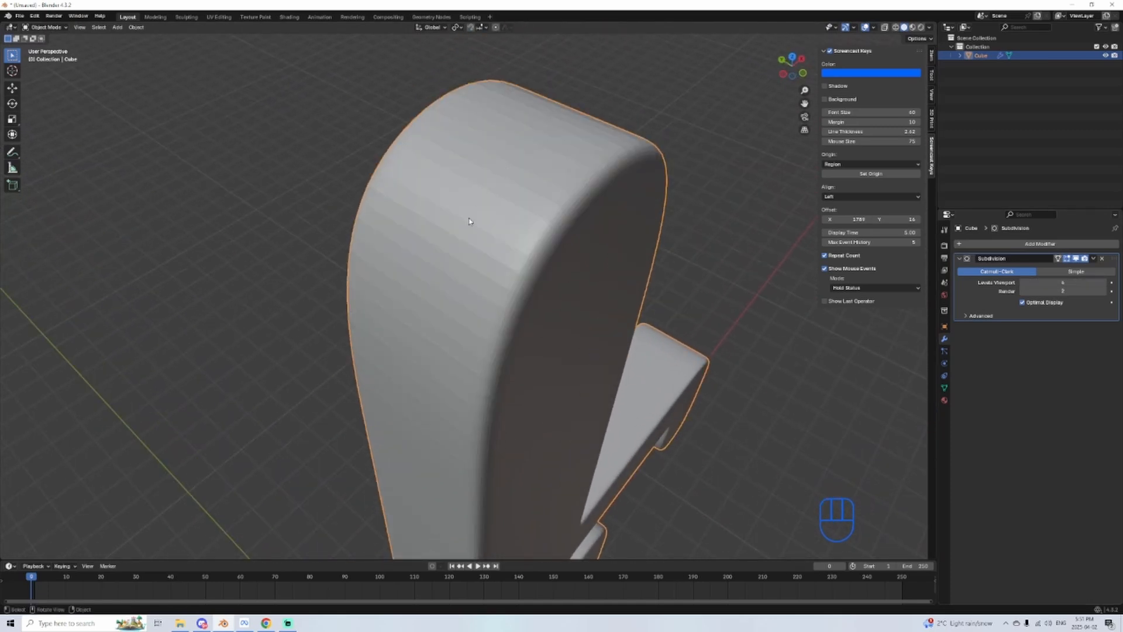
scroll(436, 459, down, 3)
middle_drag(436, 456, 506, 391)
scroll(506, 391, up, 3)
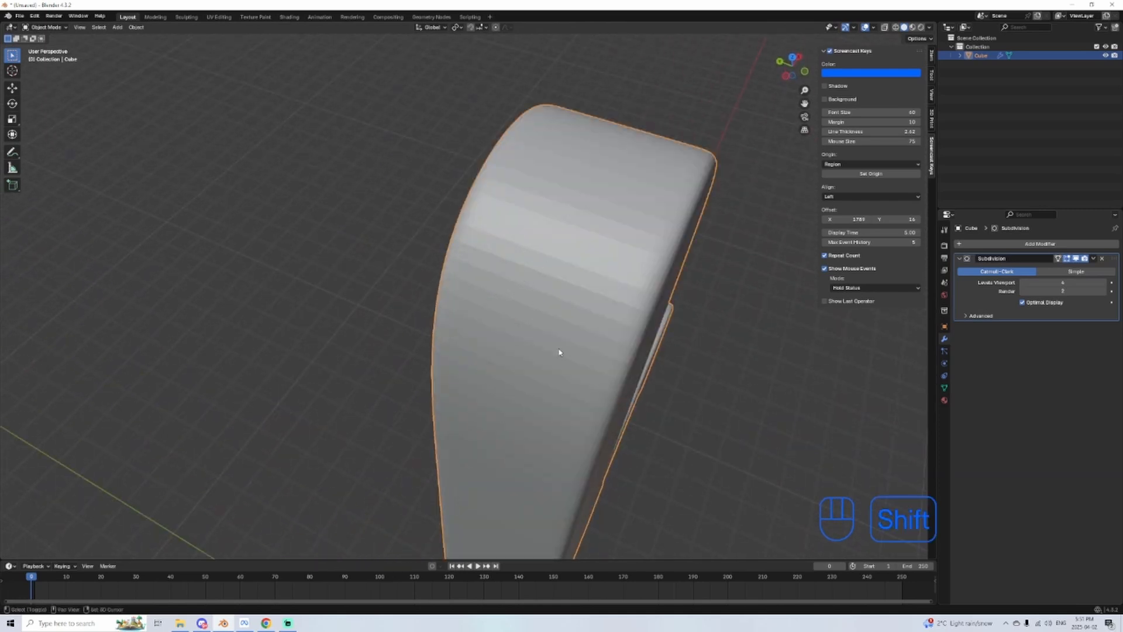
shift+middle_drag(559, 353, 486, 351)
drag(455, 254, 198, 507)
drag(689, 92, 308, 502)
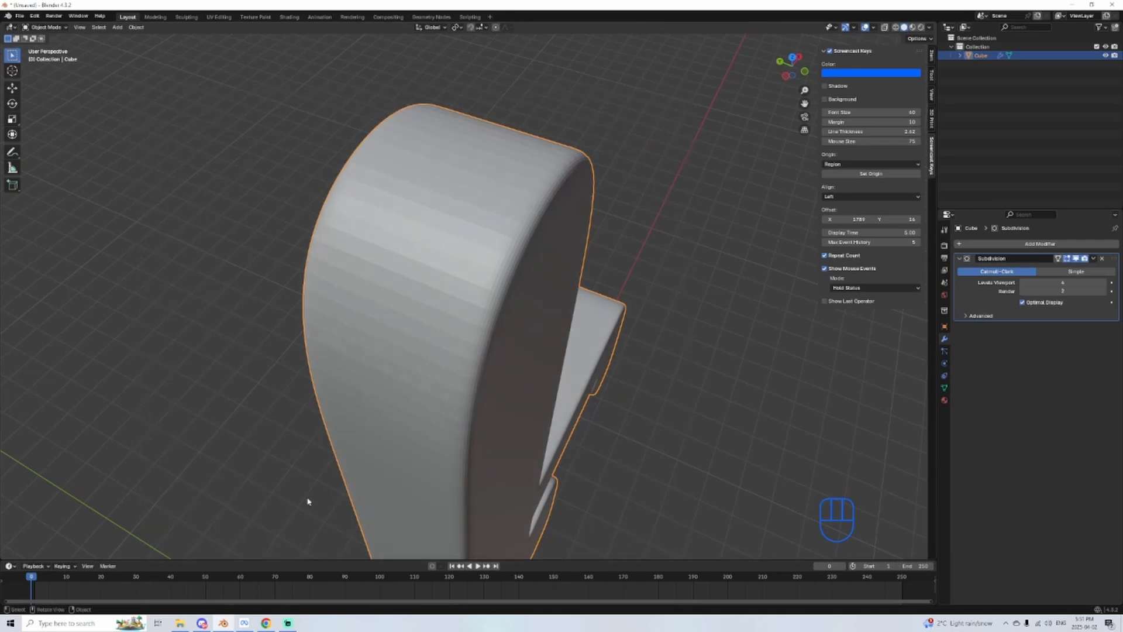
scroll(406, 491, down, 4)
middle_drag(406, 492, 396, 460)
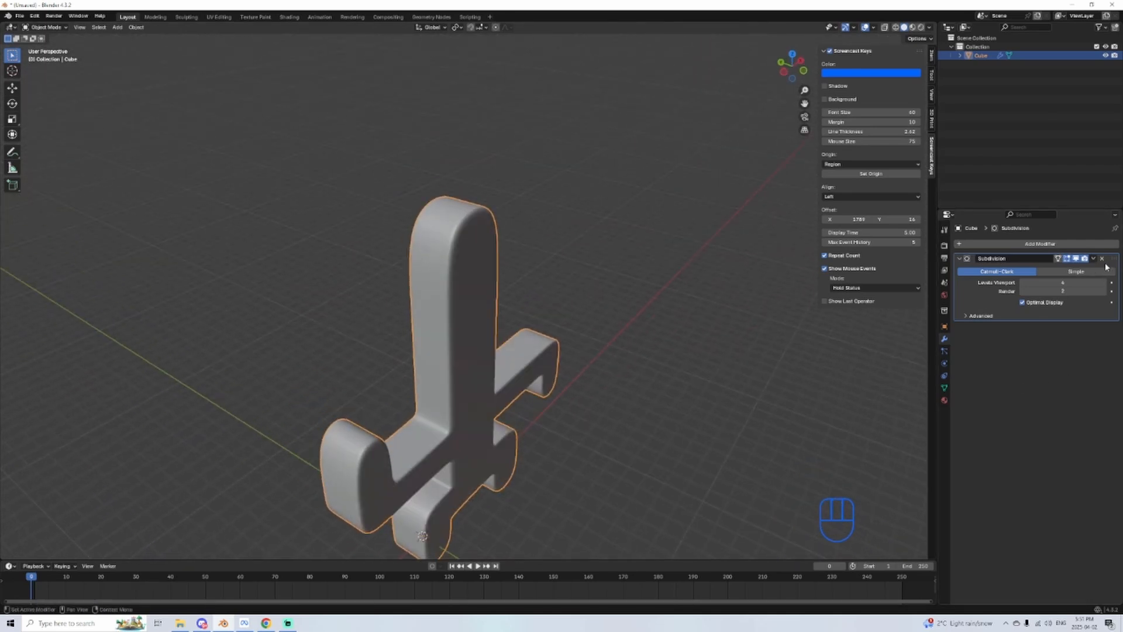
Step: Remove the Subdivision modifier from the figure and check its bare mesh in Edit Mode
click(1102, 258)
mouse_move(576, 387)
middle_down()
mouse_move(579, 404)
mouse_move(568, 404)
middle_up()
scroll(450, 399, up, 4)
middle_drag(451, 398, 561, 225)
key(Tab)
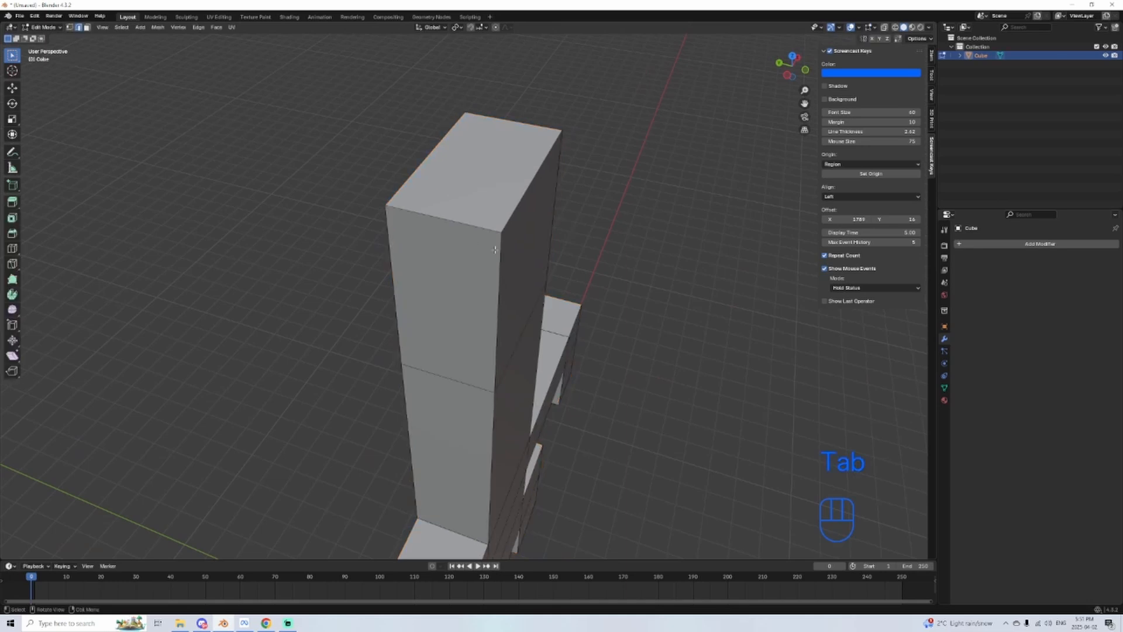
key(Tab)
Step: Add a new Subdivision Surface modifier to the blocky figure and inspect the rounded head
click(987, 246)
click(969, 250)
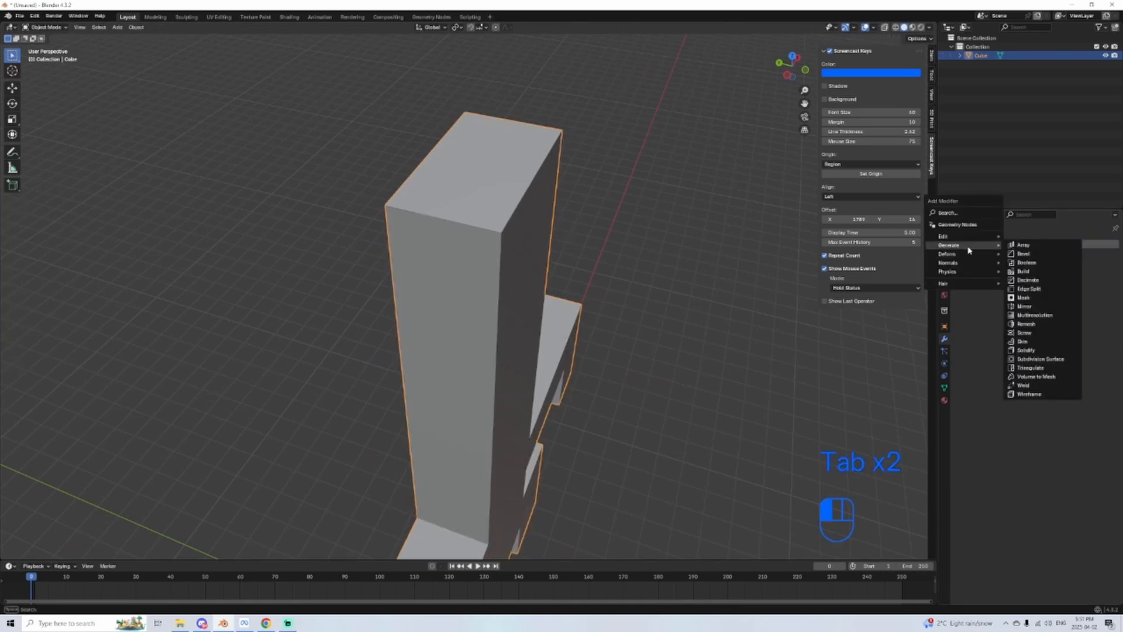
click(1041, 358)
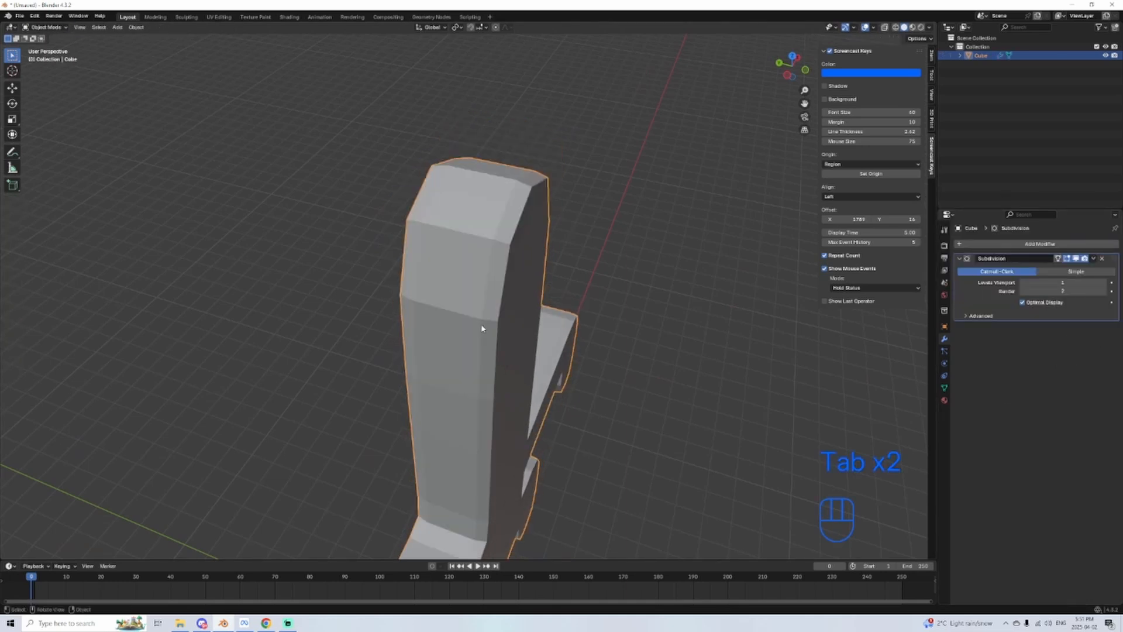
middle_drag(481, 329, 408, 256)
scroll(387, 304, down, 2)
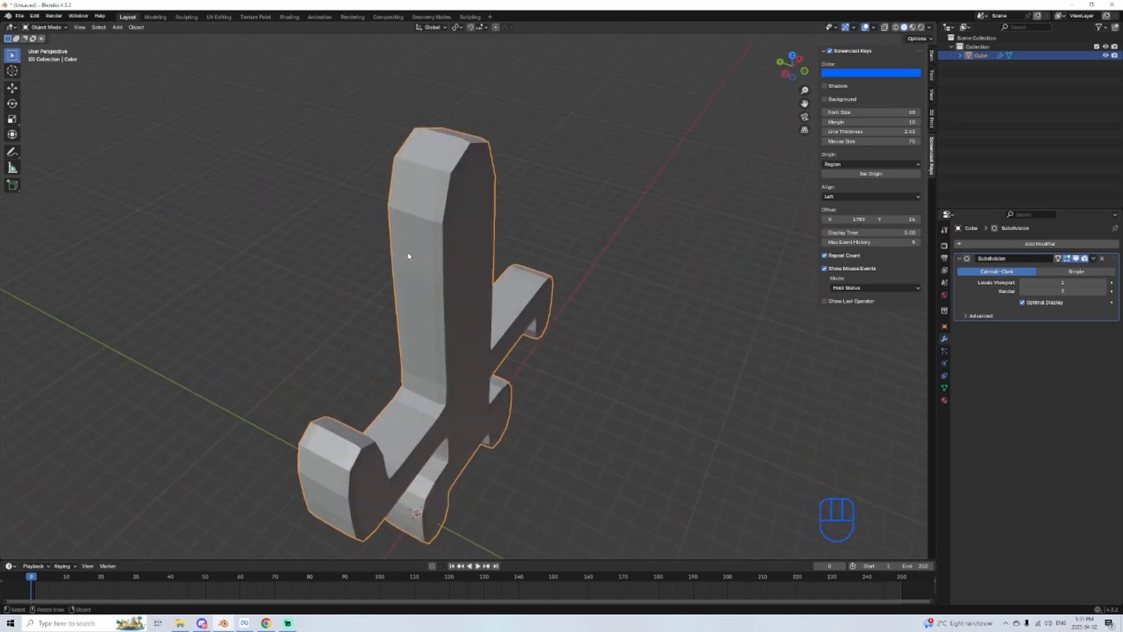
scroll(409, 256, up, 2)
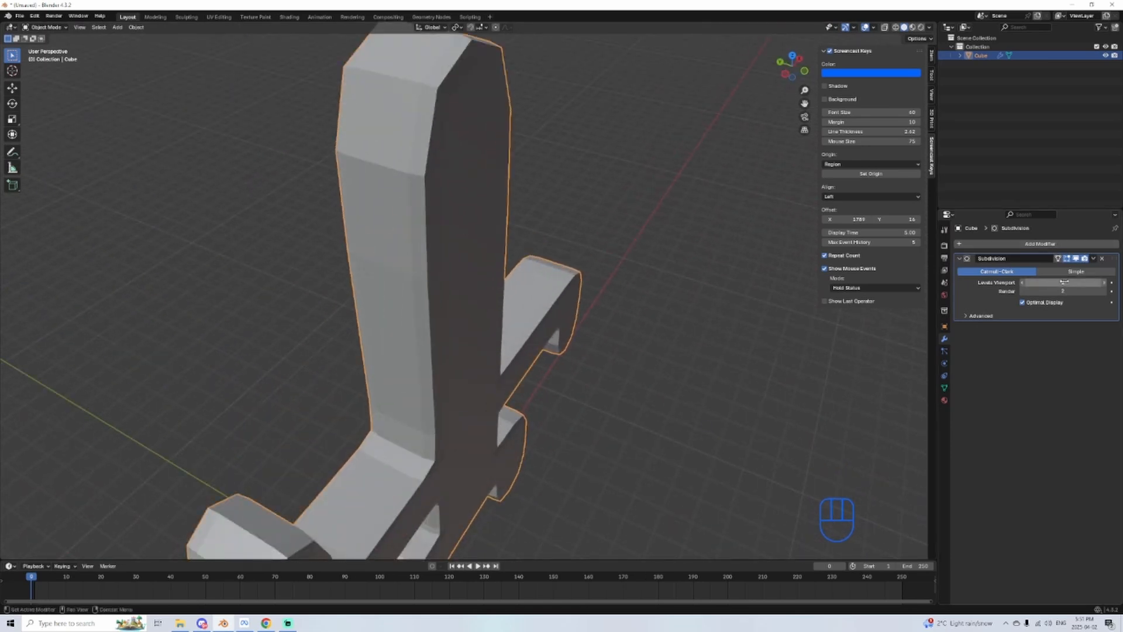
middle_drag(603, 322, 560, 323)
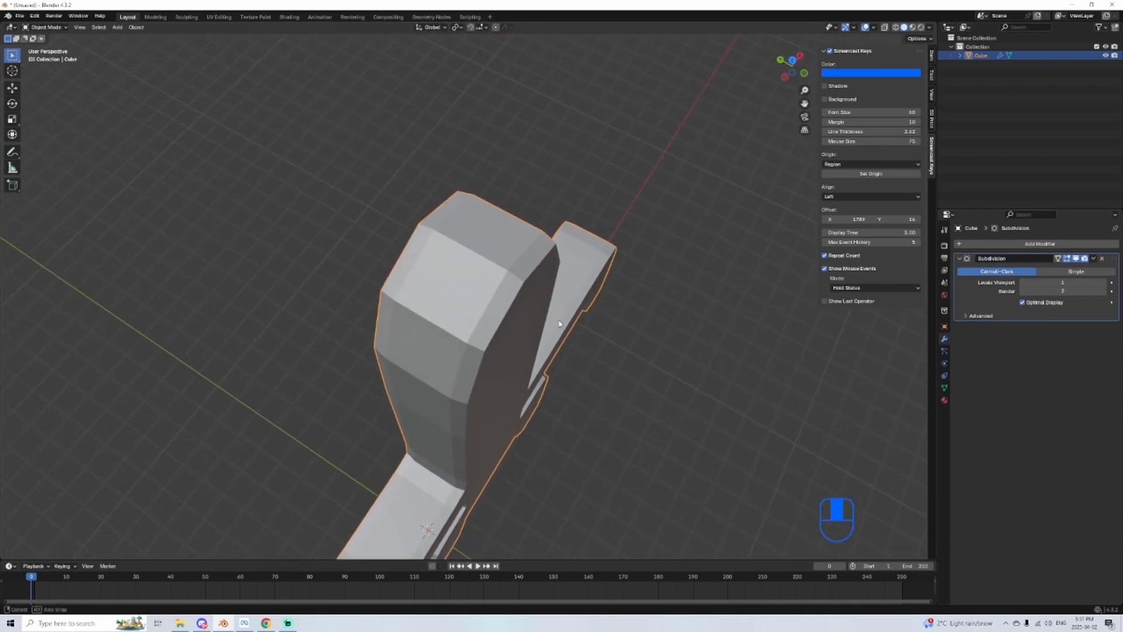
middle_drag(918, 427, 563, 383)
scroll(563, 383, down, 3)
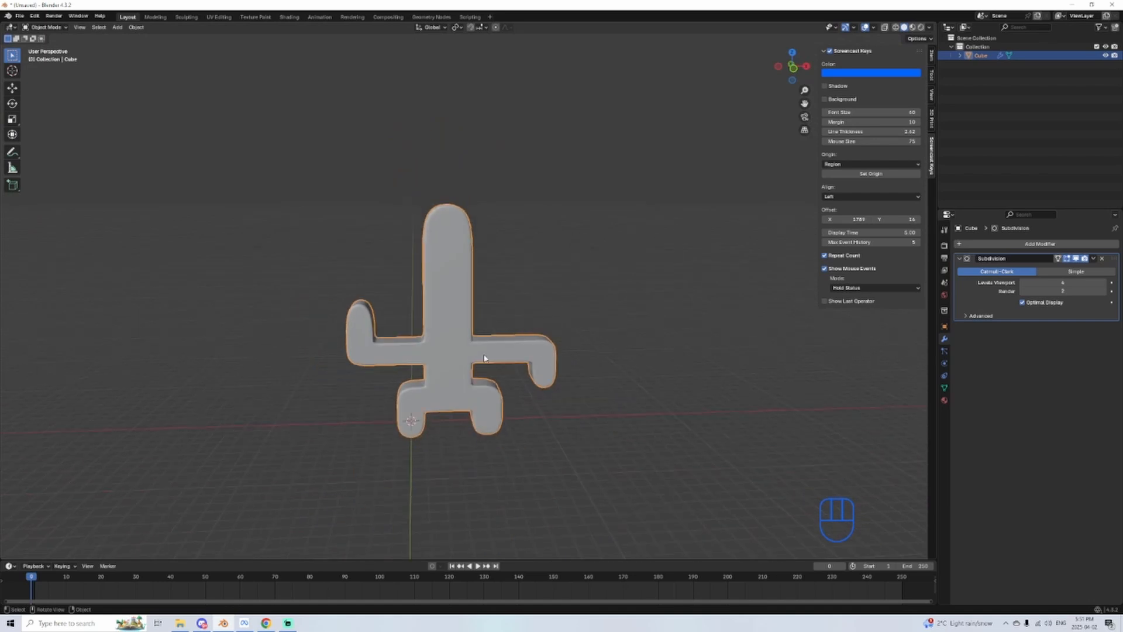
Step: Delete the figure and add a new cube to the empty scene
middle_drag(602, 333, 441, 323)
key(Delete)
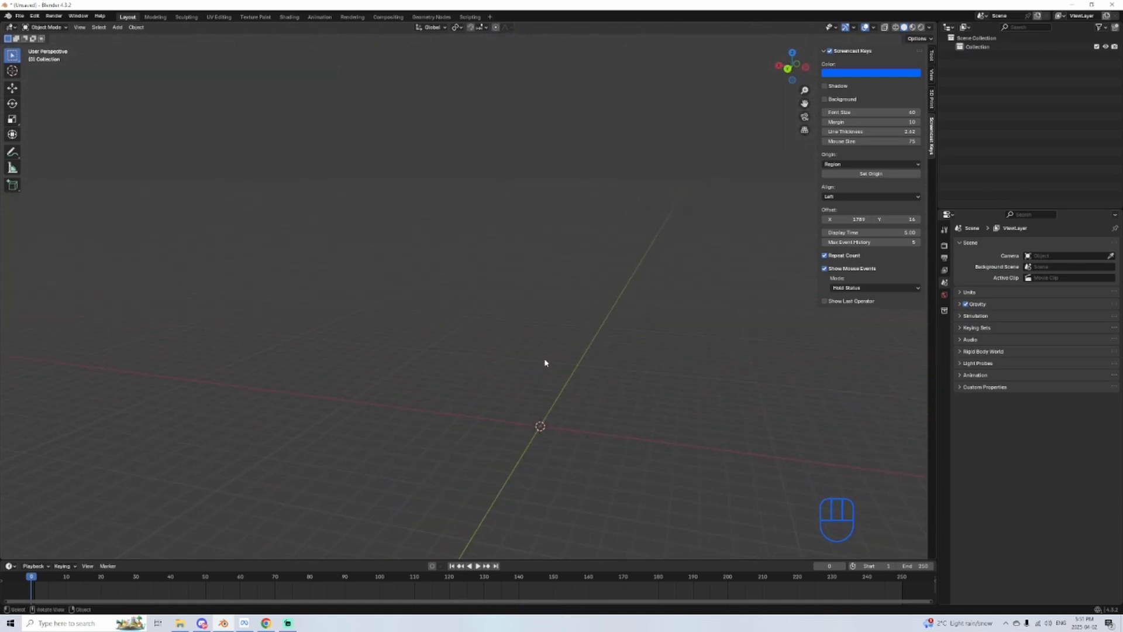
click(117, 27)
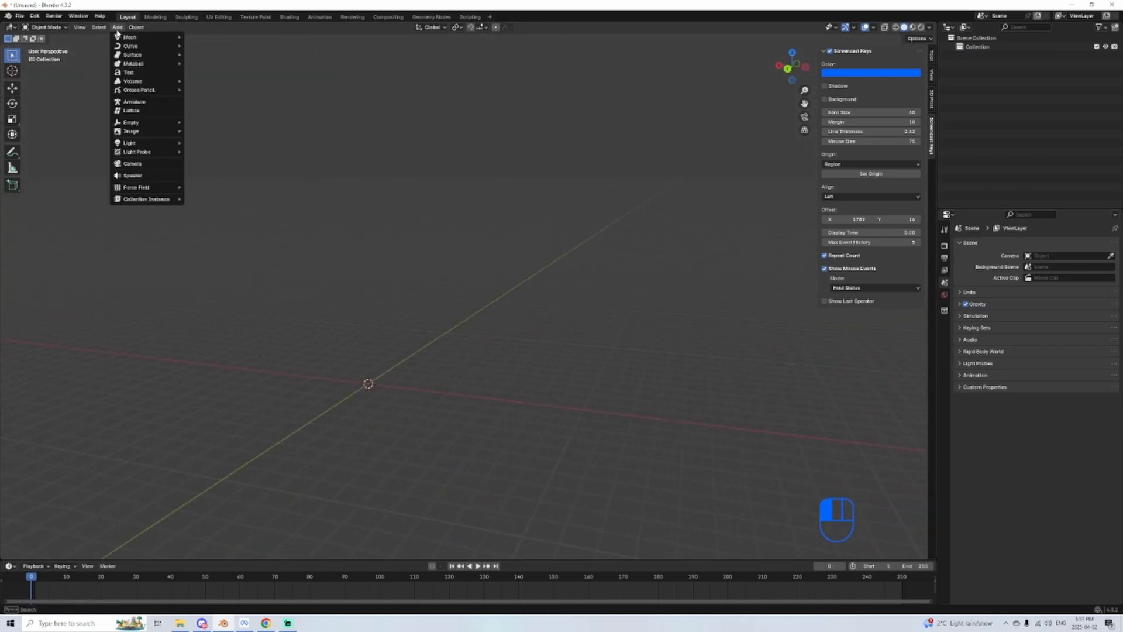
click(214, 49)
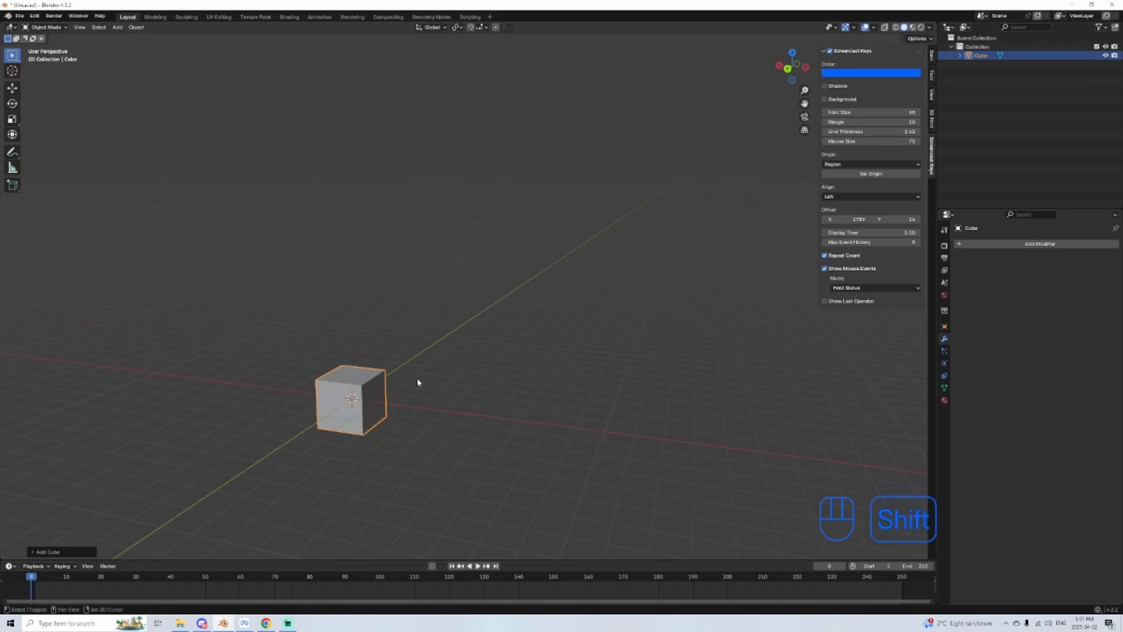
Step: Duplicate the cube by copy and paste, and move the copy straight up along Z above the original
scroll(466, 363, up, 2)
shift+middle_drag(417, 382, 466, 318)
scroll(466, 318, up, 2)
key(ctrl+c)
key(ctrl+g)
key(ctrl+v)
key(ctrl+b)
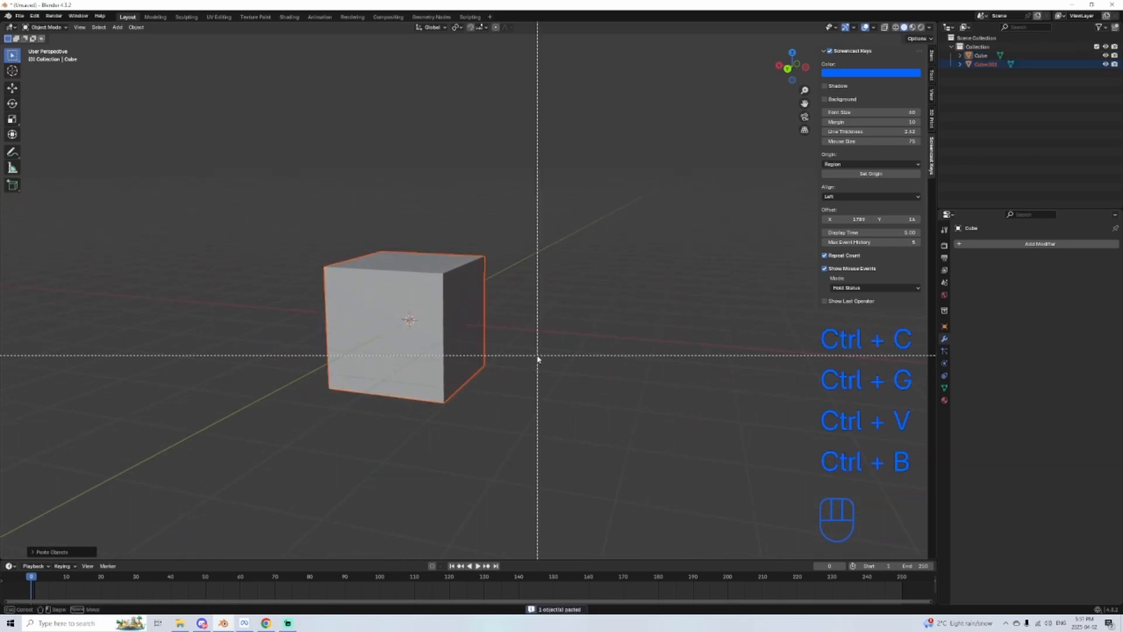
key(g)
key(z)
click(512, 117)
Step: Paste another copy of the cube and move it up along Z to the top of the stack
shift+middle_drag(411, 246, 433, 277)
scroll(426, 287, down, 1)
key(ctrl+c)
key(ctrl+v)
key(g)
key(z)
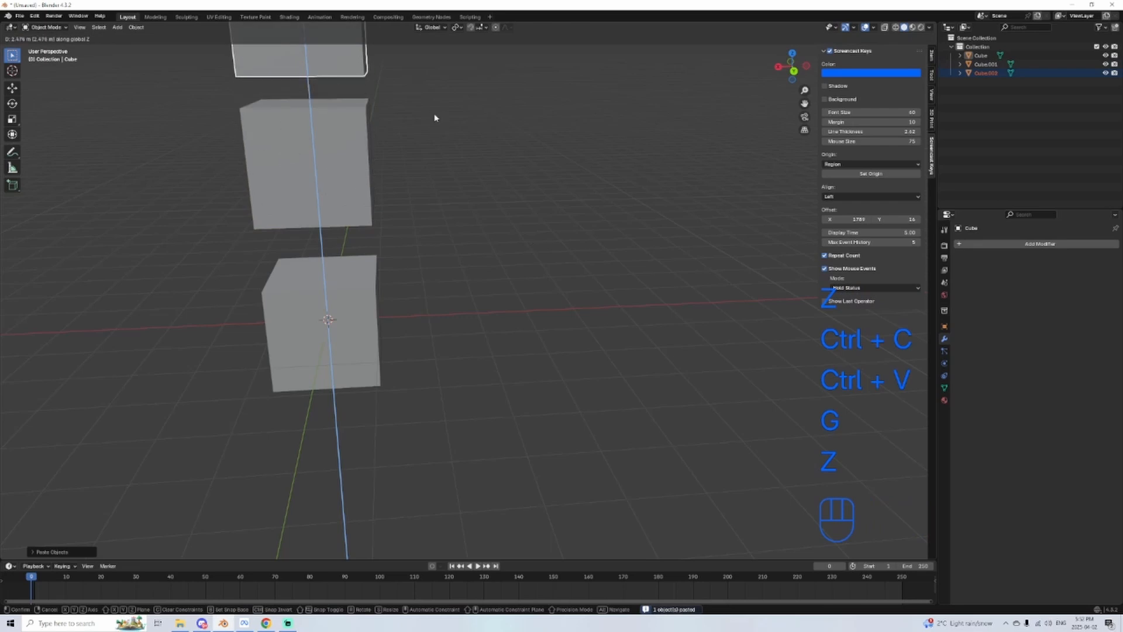
click(436, 115)
Step: In Edit Mode, extrude two opposite side faces of the top cube outward into a long block, and return to Object Mode
shift+middle_drag(343, 231, 538, 232)
scroll(379, 325, down, 2)
key(Tab)
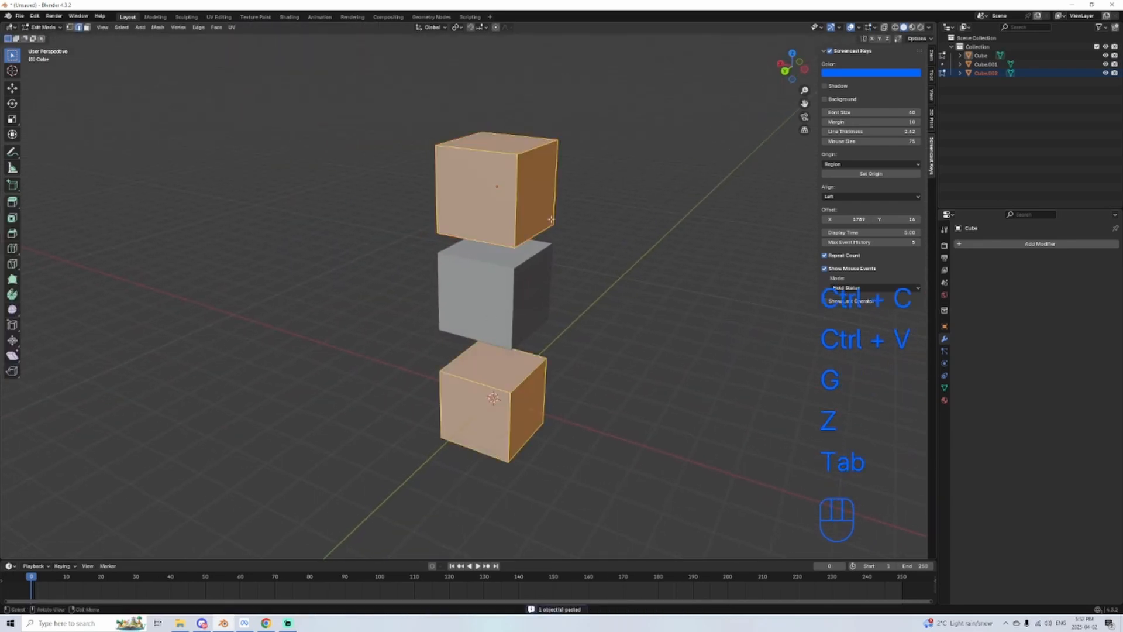
key(e)
click(654, 234)
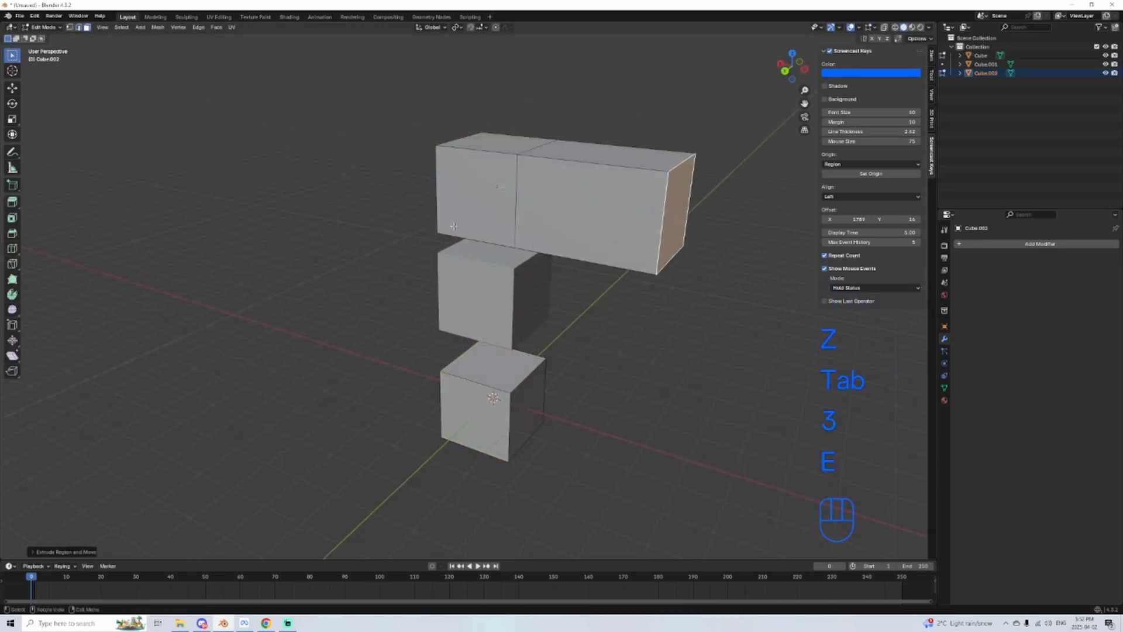
middle_drag(655, 234, 404, 340)
key(e)
click(208, 221)
key(Tab)
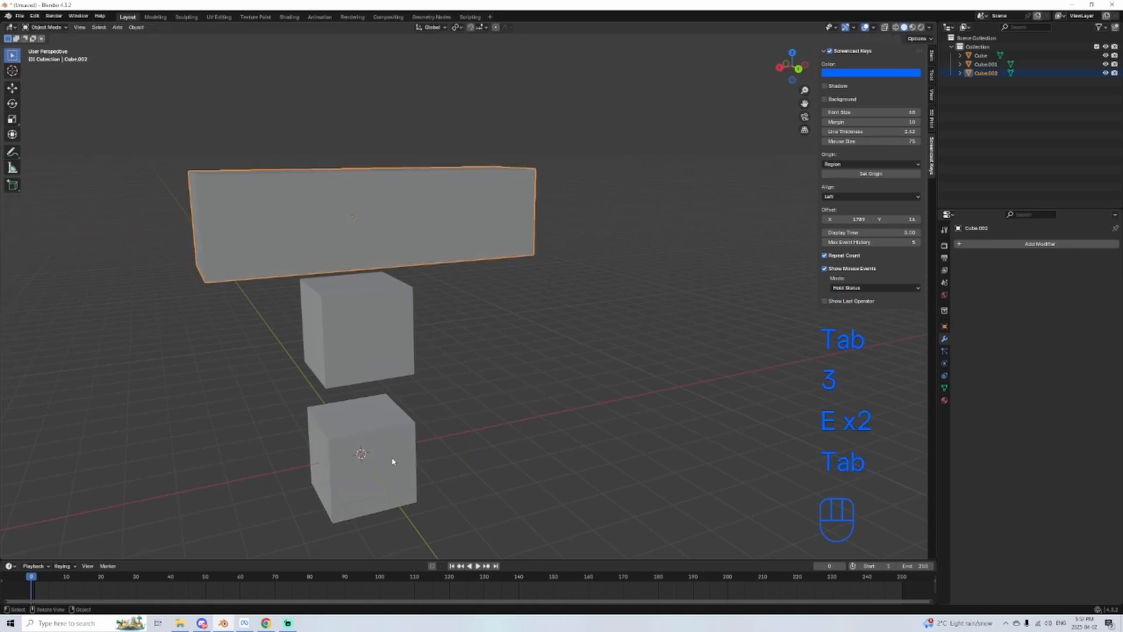
key(Tab)
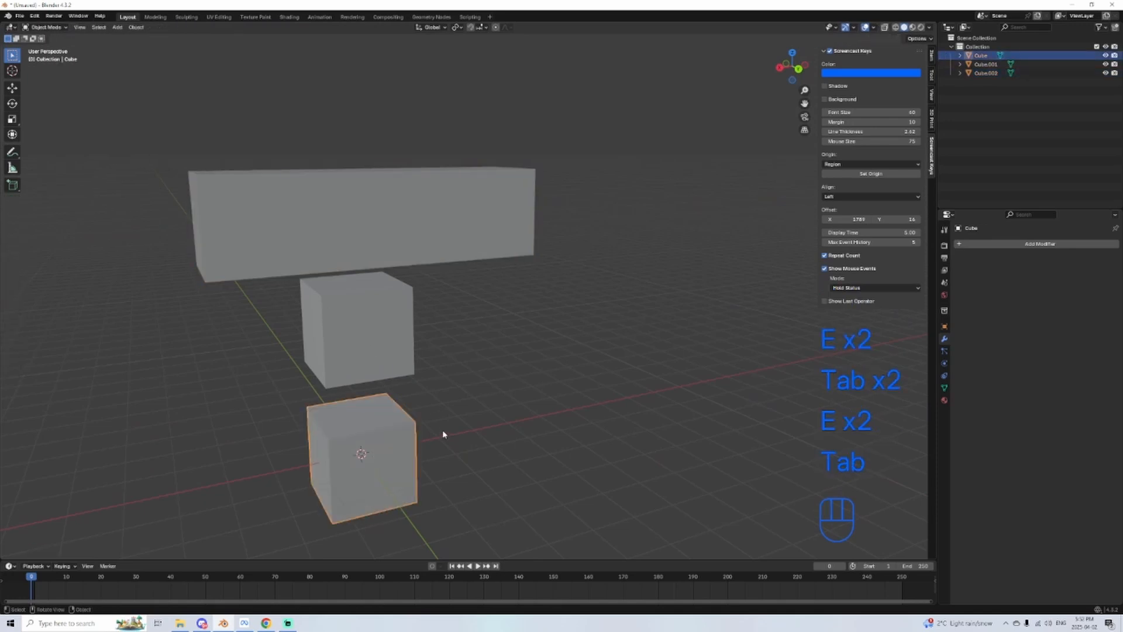
middle_drag(444, 434, 452, 255)
key(Tab)
Step: In Edit Mode, add two loop cuts across the long top block, one through its middle and one through an extruded side
key(Tab)
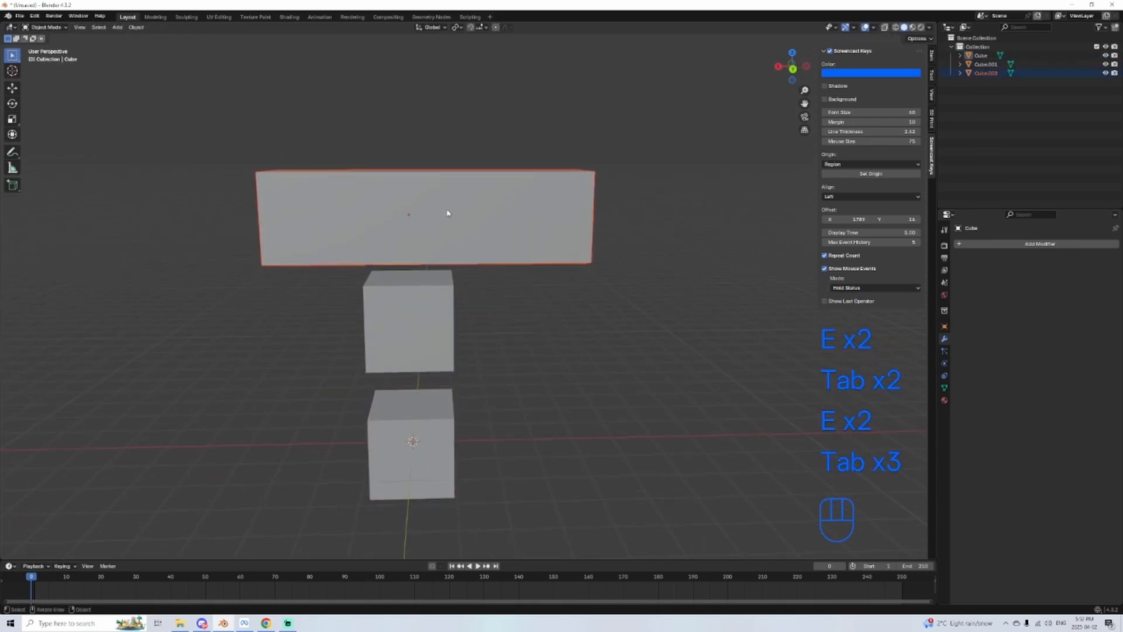
key(Tab)
key(ctrl+r)
double_click(449, 175)
click(524, 171)
middle_drag(524, 170, 457, 323)
Step: Select all the geometry being edited and subdivide it twice
key(a)
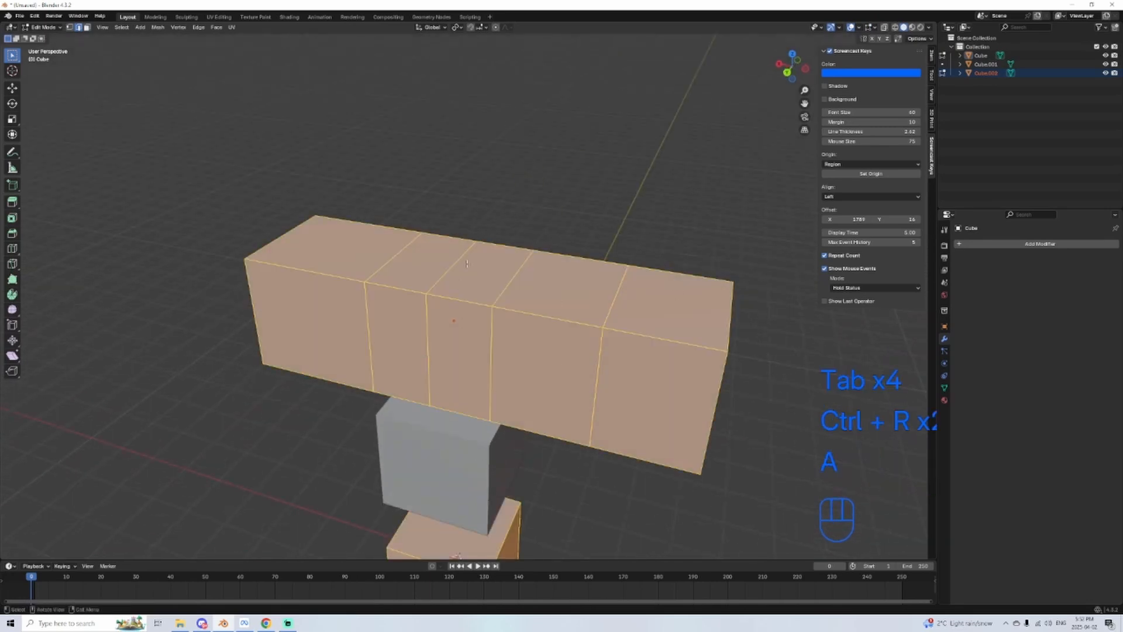
right_click(435, 217)
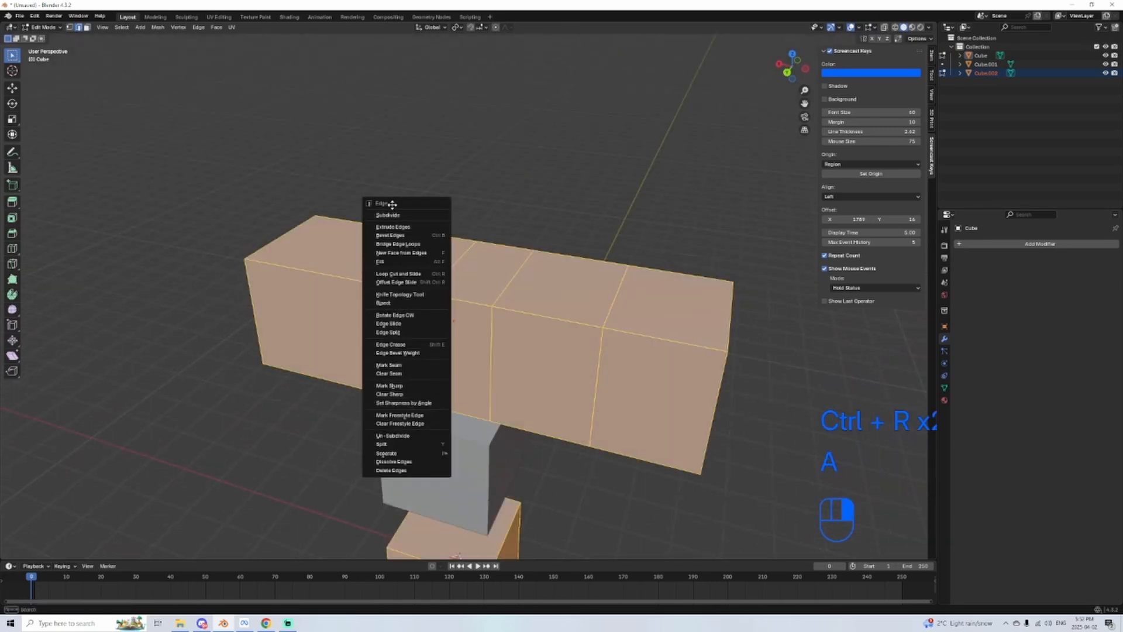
click(388, 214)
right_click(462, 231)
click(462, 233)
Step: Select one small face along the front edge of the block's top and extrude it upward into a tall pillar
middle_drag(462, 233, 492, 427)
scroll(422, 354, up, 1)
key(3)
click(335, 325)
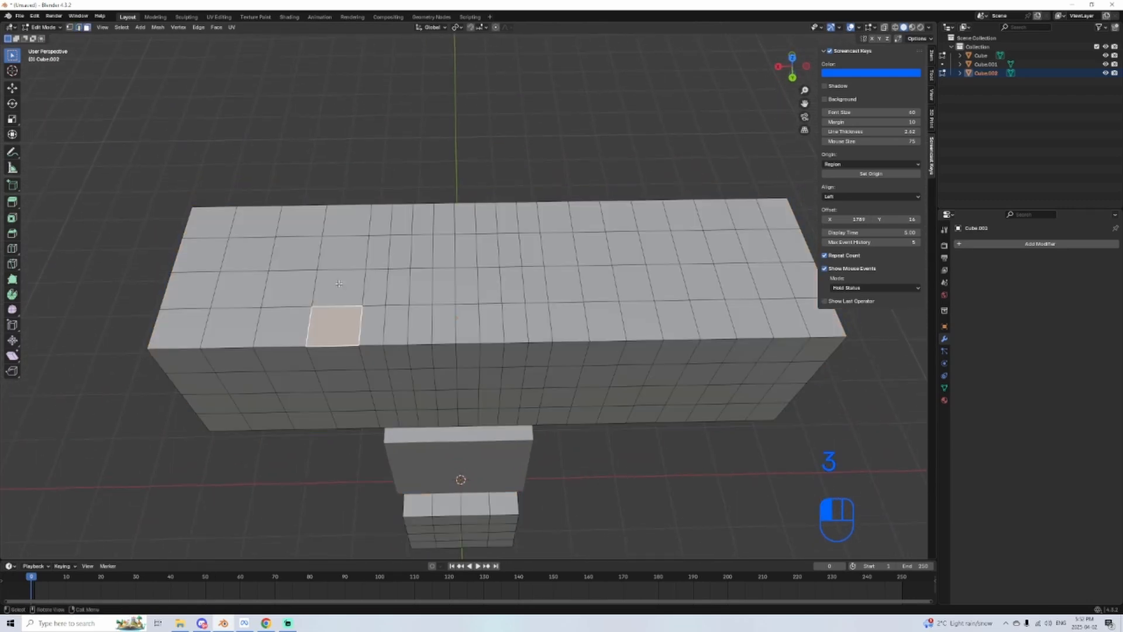
middle_drag(339, 283, 407, 228)
key(e)
click(486, 210)
Step: Extrude two more small top faces upward into pillars on the opposite half of the block
click(687, 432)
key(e)
click(689, 197)
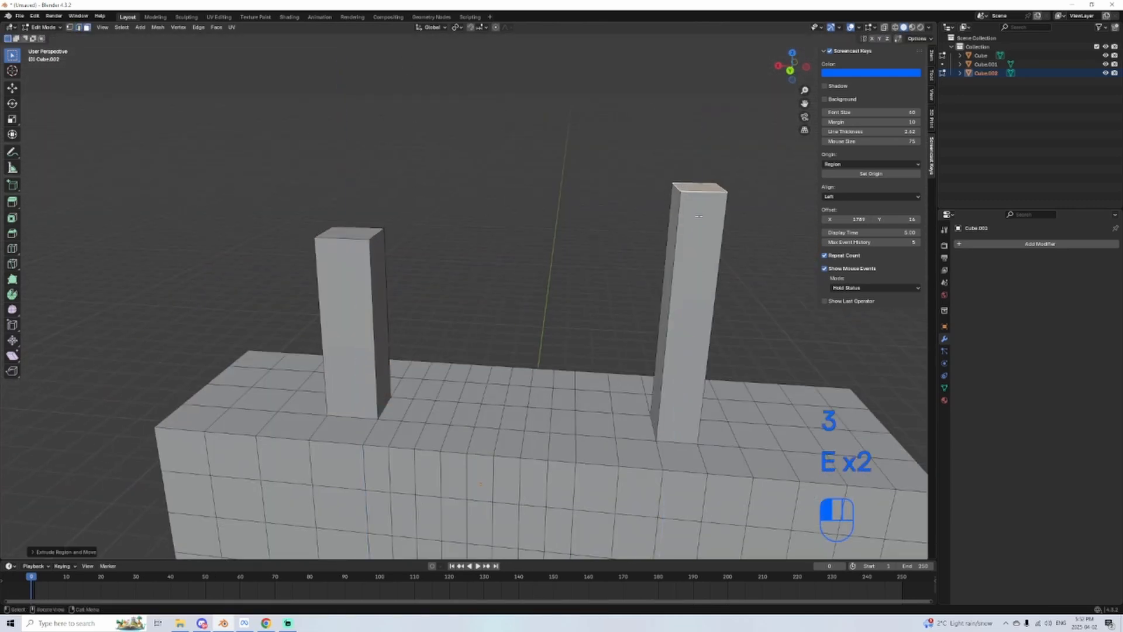
shift+middle_drag(678, 435, 518, 420)
click(663, 420)
key(e)
click(660, 182)
scroll(595, 296, down, 2)
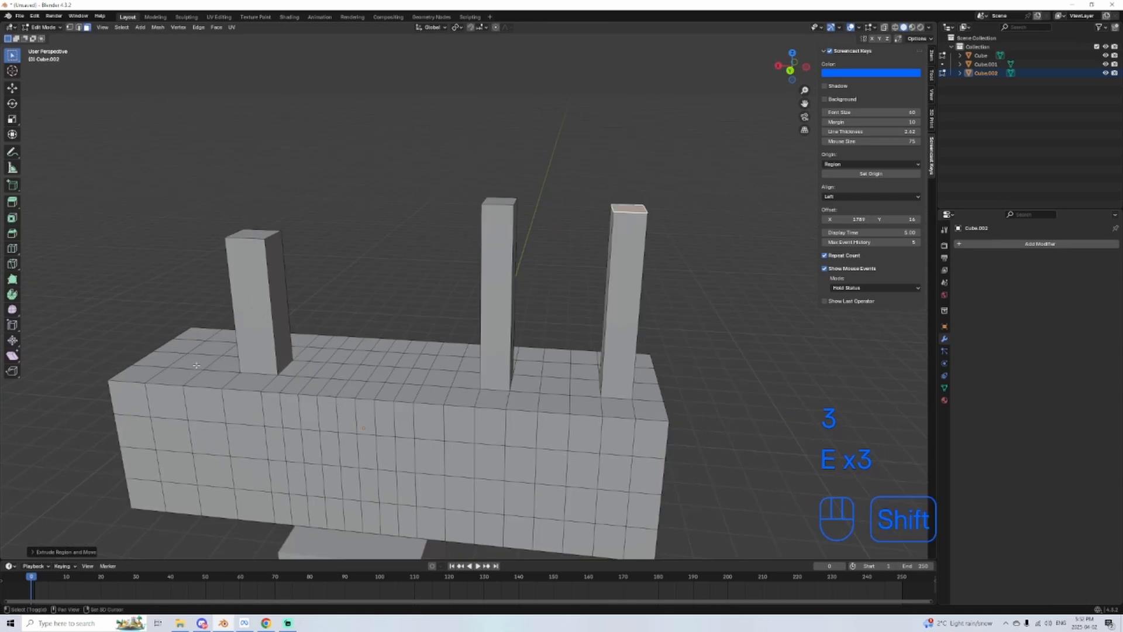
Step: Extrude one more small top face upward into a pillar beside the lone pillar on the block's end
click(404, 376)
shift+middle_drag(228, 438, 434, 389)
key(e)
click(229, 176)
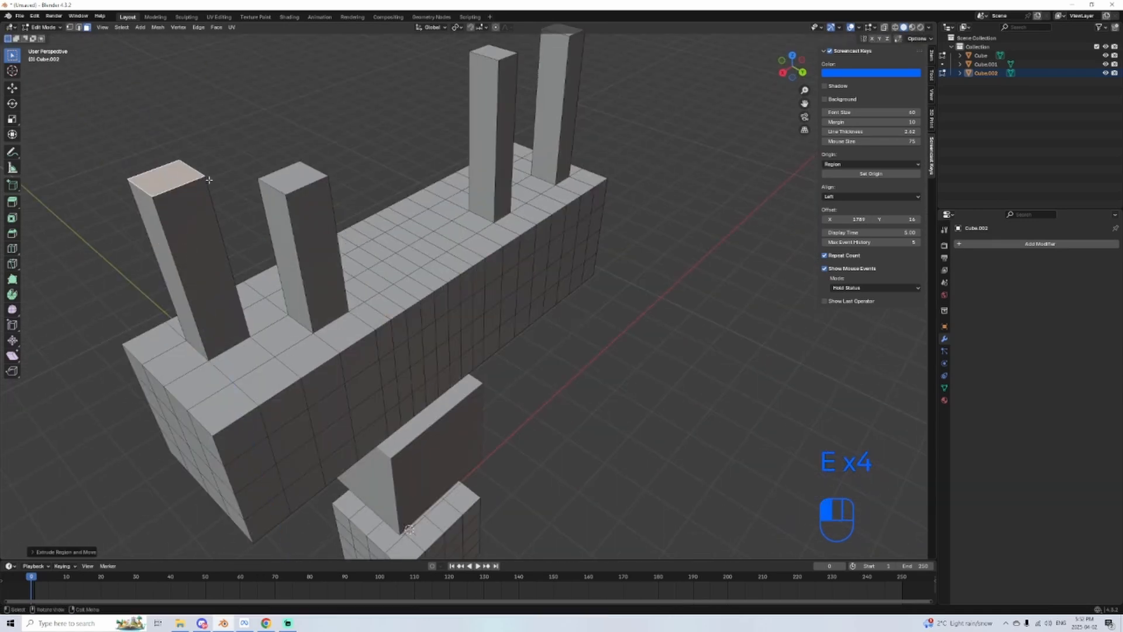
Step: Switch to vertex selection and turn on X-ray for the block's mesh
middle_drag(228, 175, 345, 383)
key(Tab)
key(Tab)
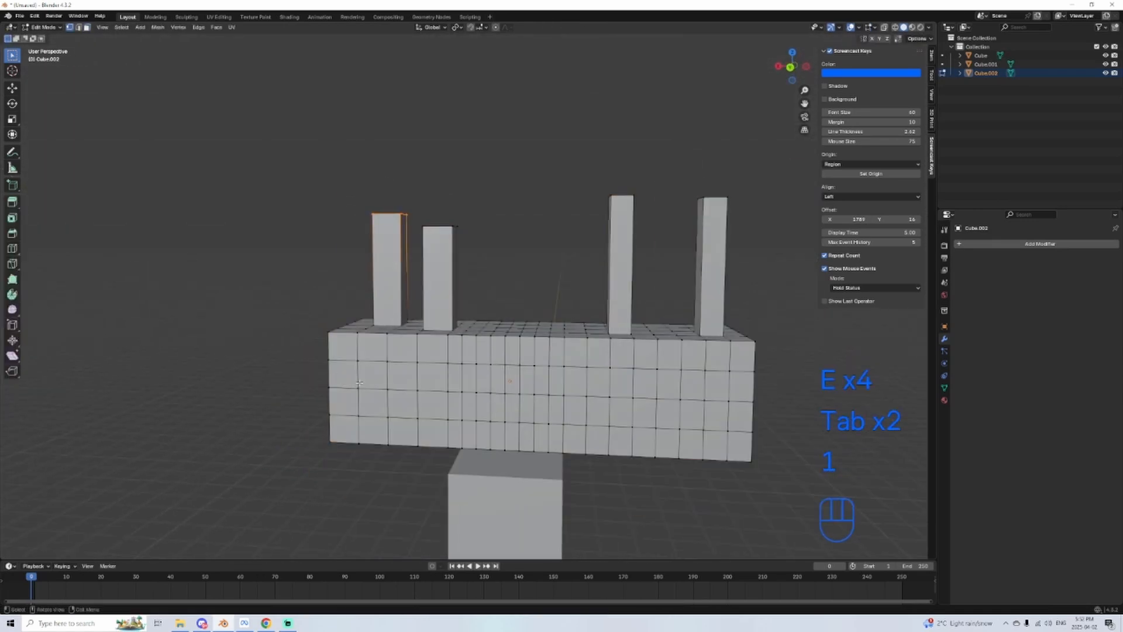
click(883, 29)
scroll(707, 288, down, 2)
scroll(524, 301, up, 2)
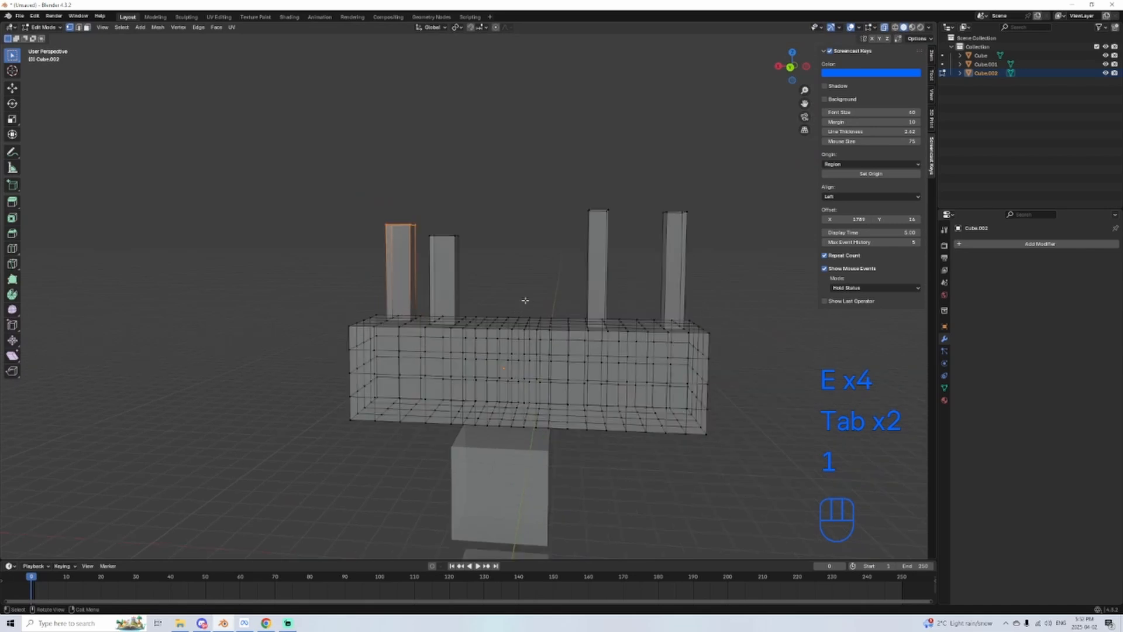
Step: In back view, select the end section carrying two neighbouring pillars, then rotate and move it down and outward to bend the block
alt+middle_drag(619, 279, 544, 209)
drag(499, 110, 308, 410)
key(r)
click(706, 228)
key(g)
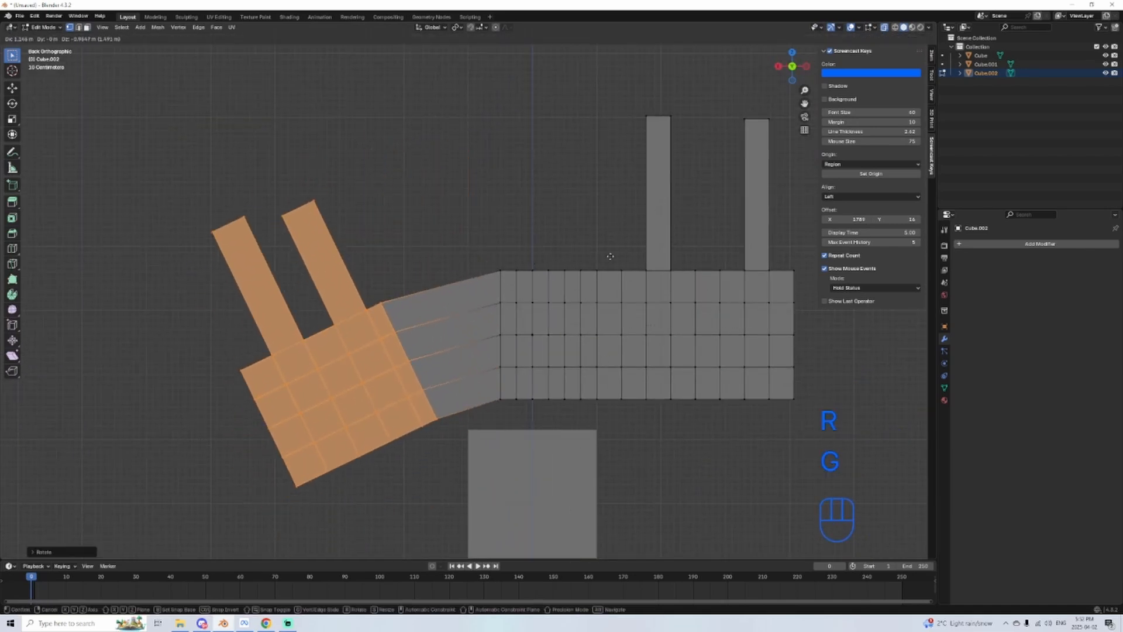
click(632, 253)
key(r)
click(485, 415)
key(g)
click(494, 436)
Step: Select the opposite end section with its single pillar and move it outward and down
shift+middle_drag(502, 436, 238, 343)
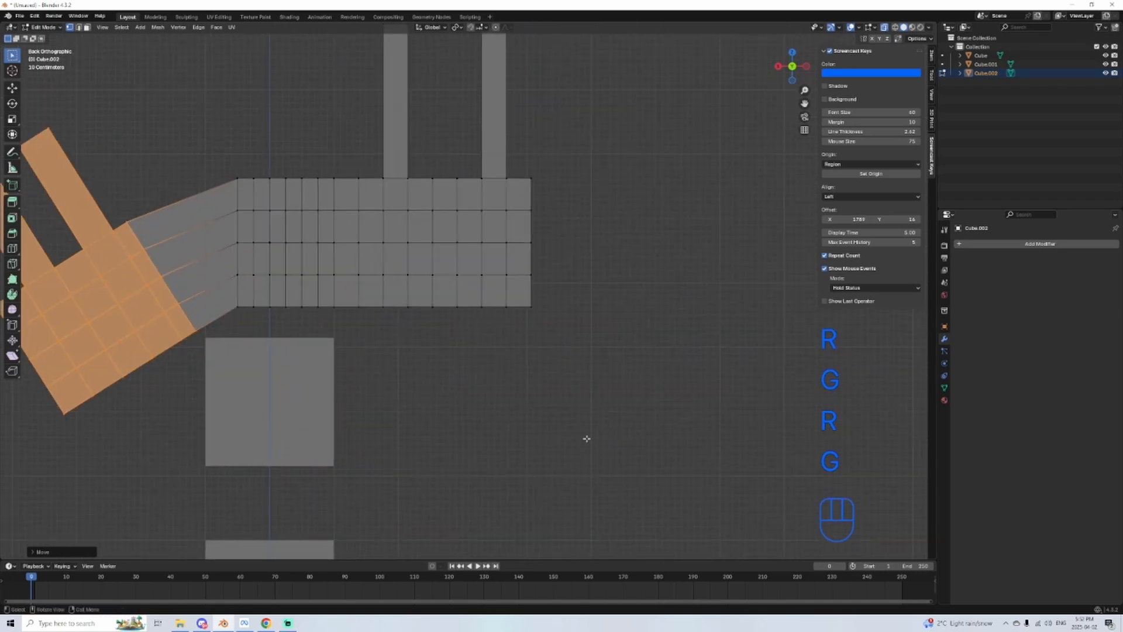
click(587, 436)
shift+middle_drag(559, 345, 596, 504)
drag(645, 523, 464, 138)
key(g)
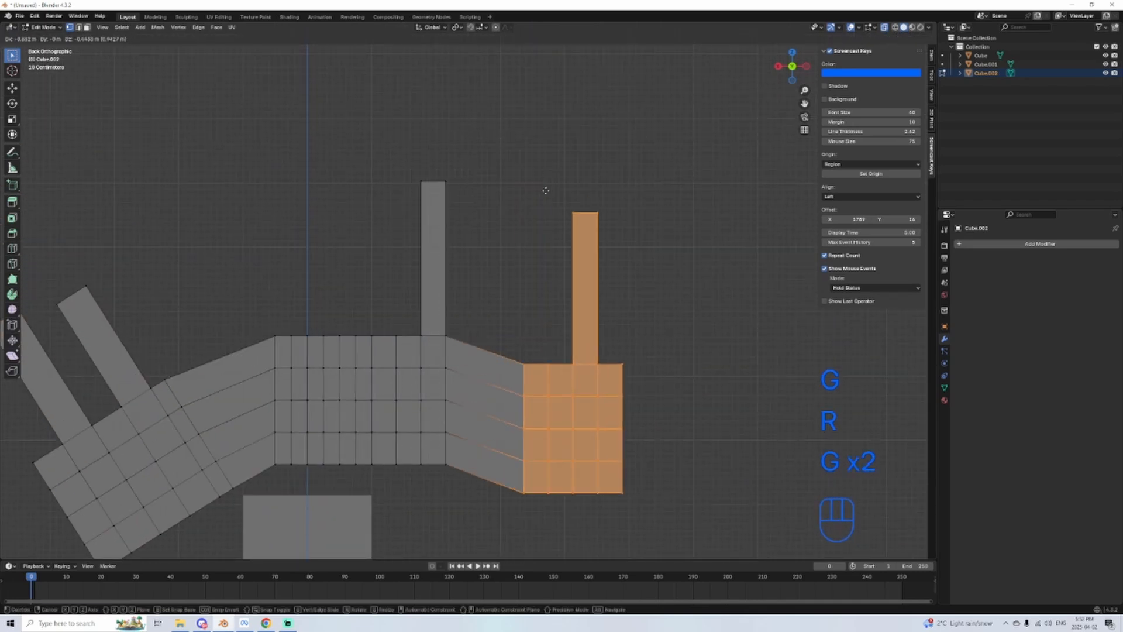
click(587, 246)
Step: Rotate the selected end section to tilt it outward and move it further down so the block forms an arch
key(r)
click(676, 376)
shift+middle_drag(676, 376, 633, 159)
key(g)
click(629, 222)
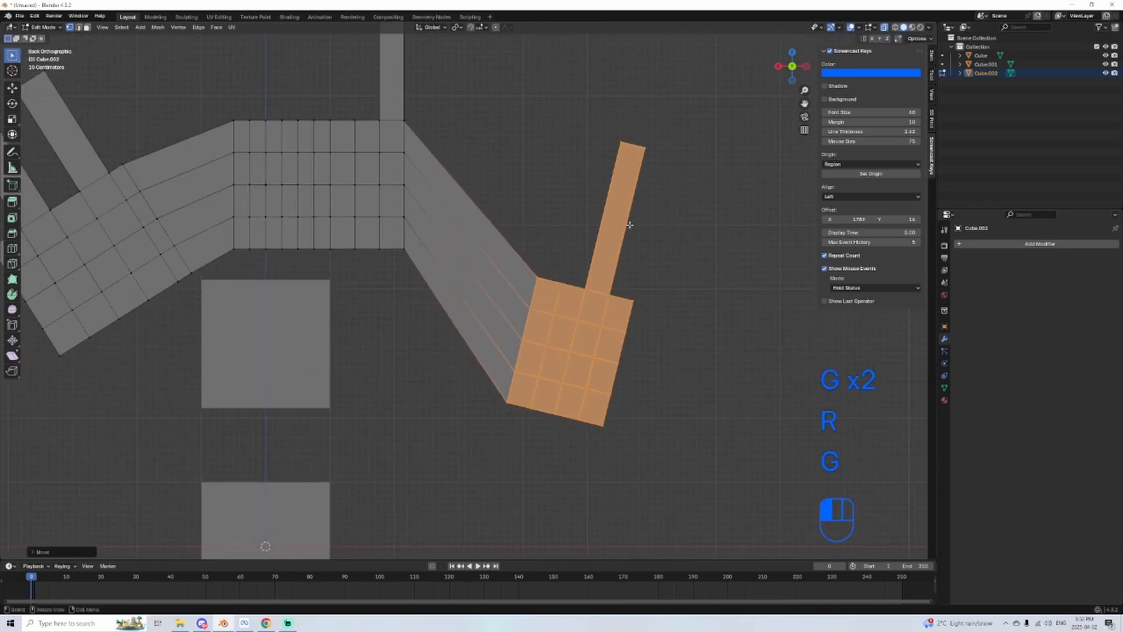
key(r)
click(677, 281)
Step: Return to Object Mode, turn off X-ray and add a Subdivision Surface modifier to the arched block
key(Tab)
scroll(475, 198, down, 2)
middle_drag(474, 198, 734, 78)
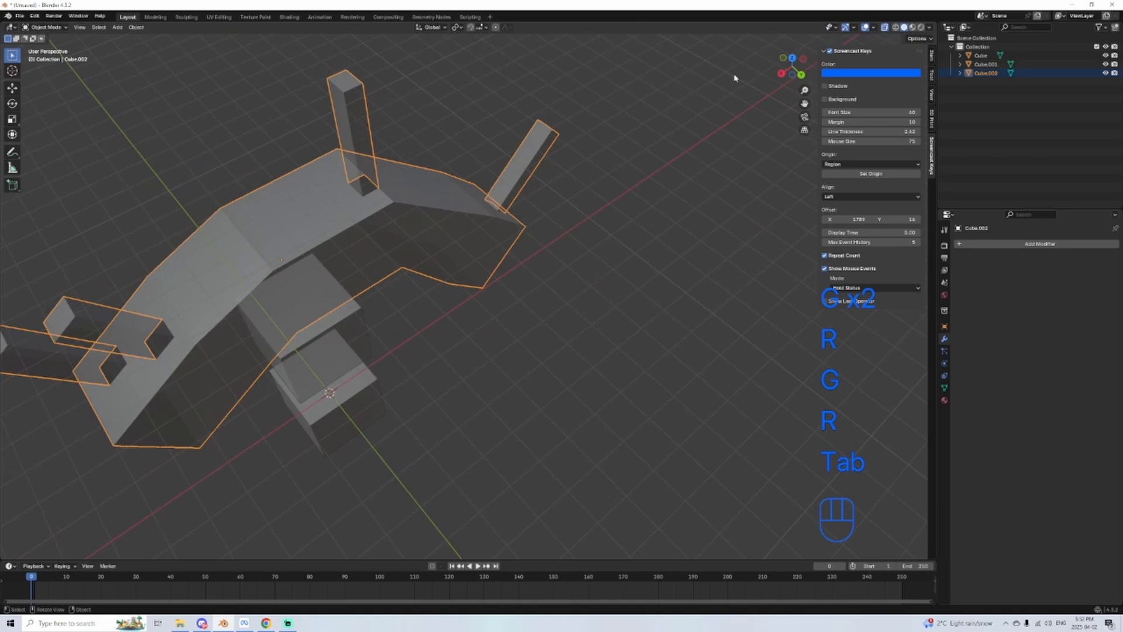
click(884, 27)
middle_drag(589, 251, 673, 222)
click(998, 244)
mouse_move(998, 246)
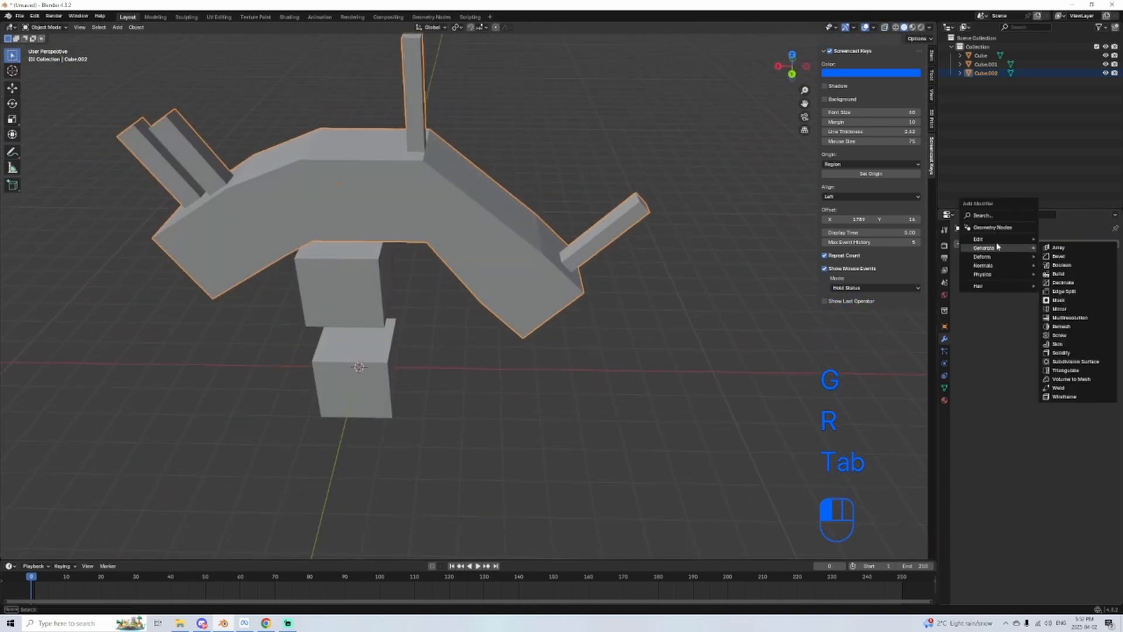
click(1079, 363)
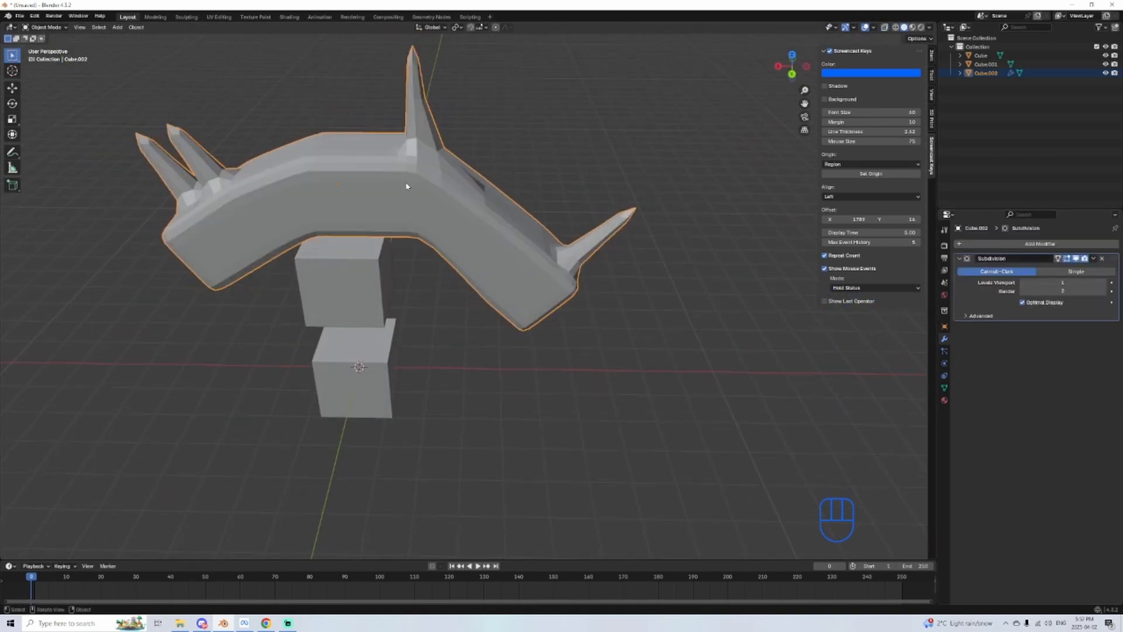
Step: In Edit Mode, add a loop cut to the upright middle pillar and two to the single end pillar to sharpen its base and tip
key(Tab)
shift+middle_drag(536, 201, 549, 249)
scroll(549, 247, up, 2)
key(ctrl+r)
click(420, 127)
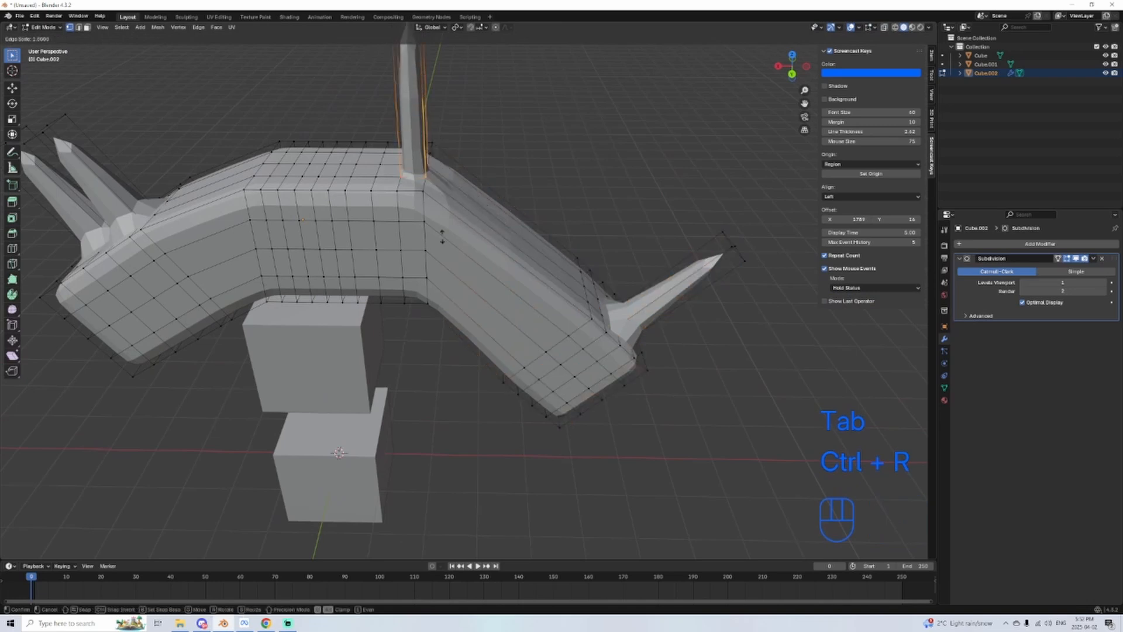
key(ctrl+r)
click(712, 290)
key(ctrl+r)
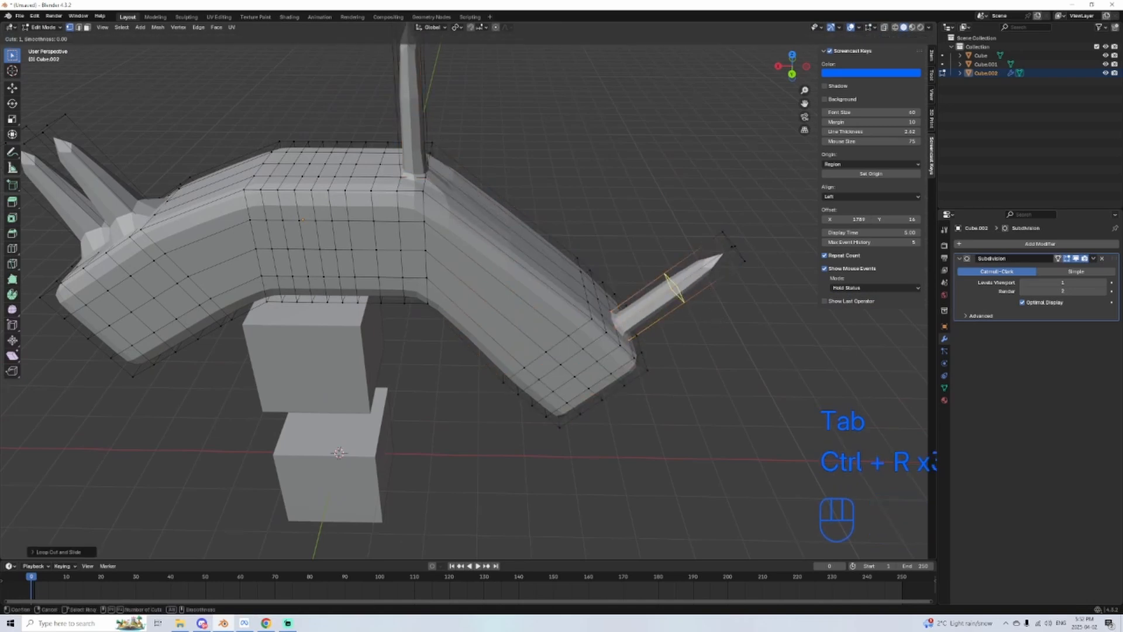
click(710, 289)
Step: Raise the Subdivision modifier's viewport level and view the smoothed arch in Object Mode
click(1071, 306)
drag(1069, 281, 1087, 280)
middle_drag(675, 343, 651, 328)
key(Tab)
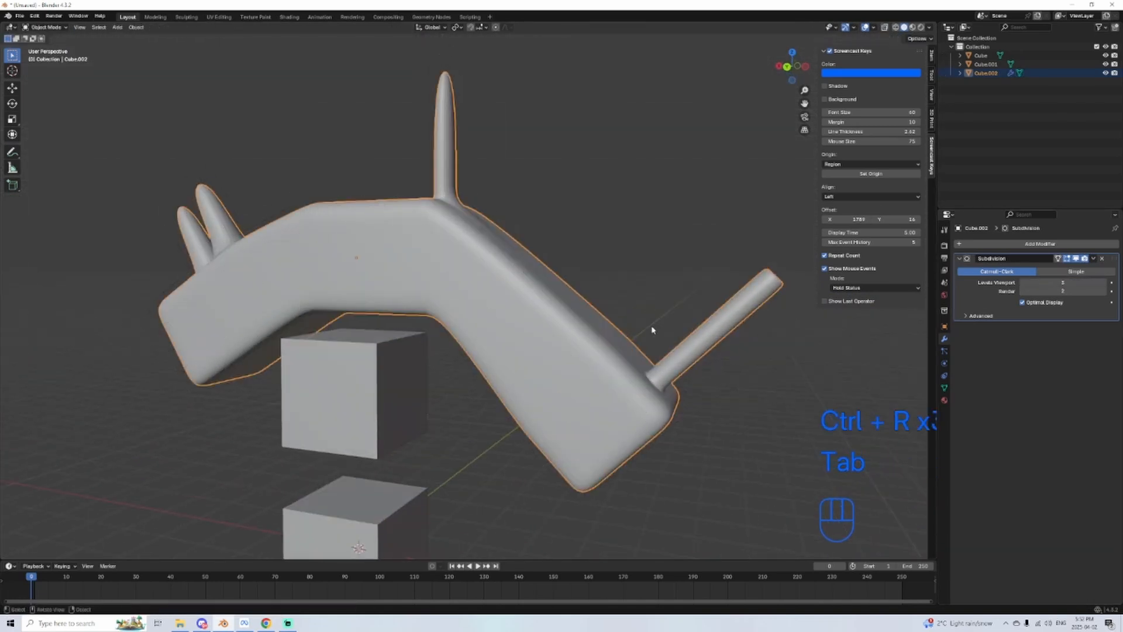
middle_drag(517, 283, 541, 246)
middle_drag(229, 266, 351, 251)
Step: Add a loop cut to each sloping section of the arch, sliding them towards the bends to tighten the shape
key(Tab)
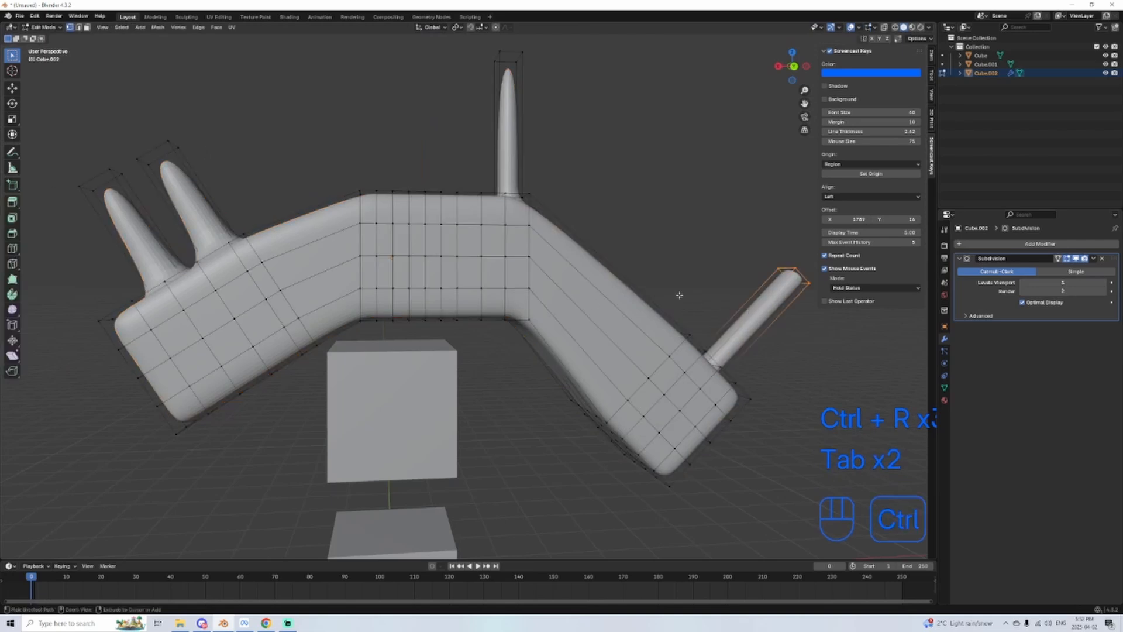
key(ctrl+r)
key(ctrl+r)
click(570, 244)
click(333, 146)
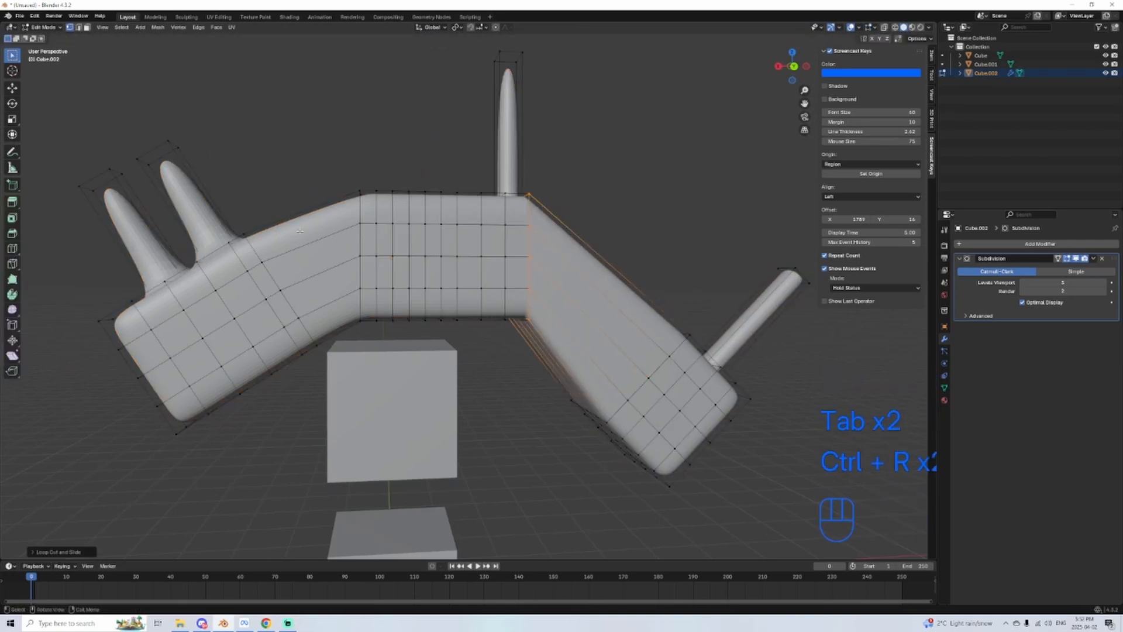
Step: Add a loop cut to each of the two neighbouring pillars and slide it to the tip to flatten their ends
key(ctrl+r)
click(335, 233)
click(607, 290)
key(Tab)
middle_drag(607, 289, 581, 310)
key(Tab)
key(ctrl+r)
click(291, 232)
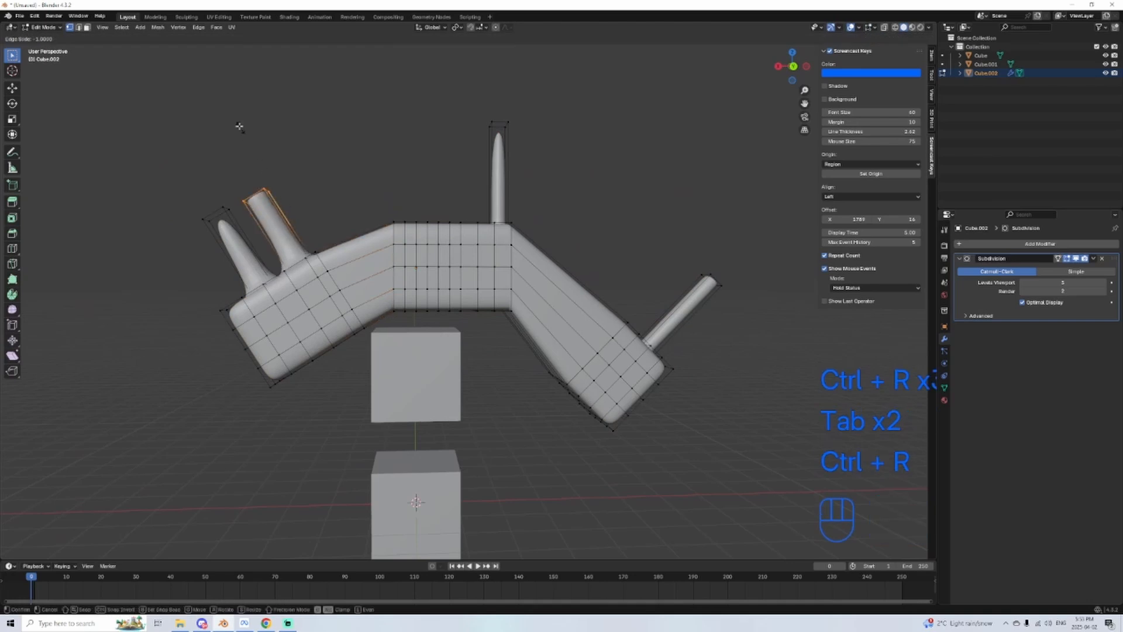
click(240, 124)
key(ctrl+r)
click(241, 246)
click(180, 179)
key(Tab)
middle_drag(502, 393, 471, 321)
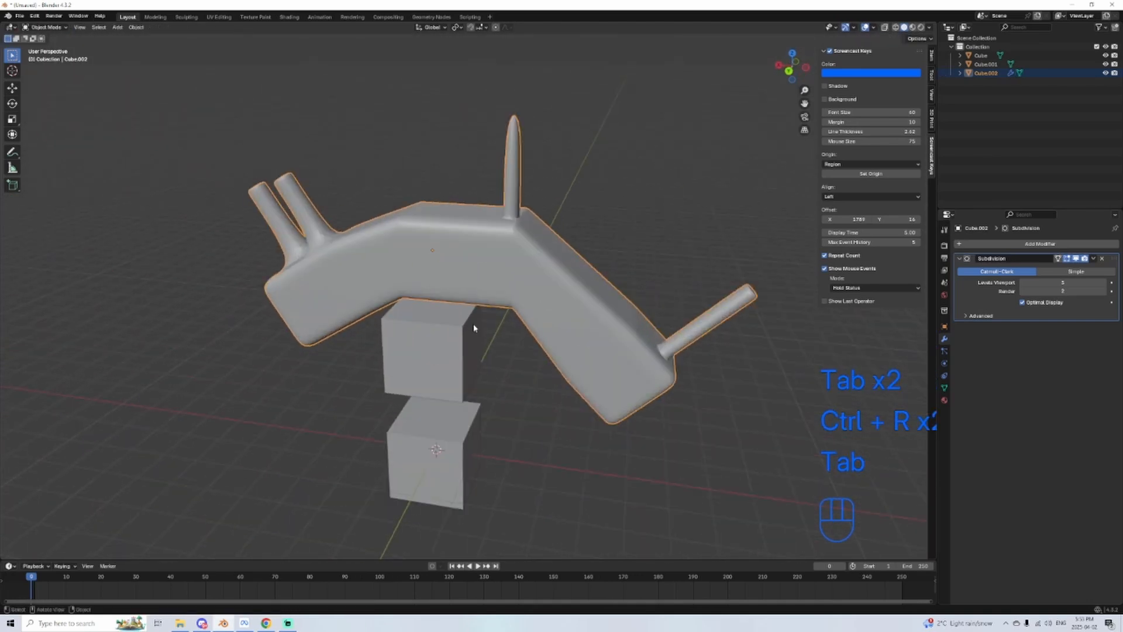
Step: Delete the arched block and both remaining cubes to empty the scene
key(Delete)
click(421, 384)
key(Delete)
click(450, 466)
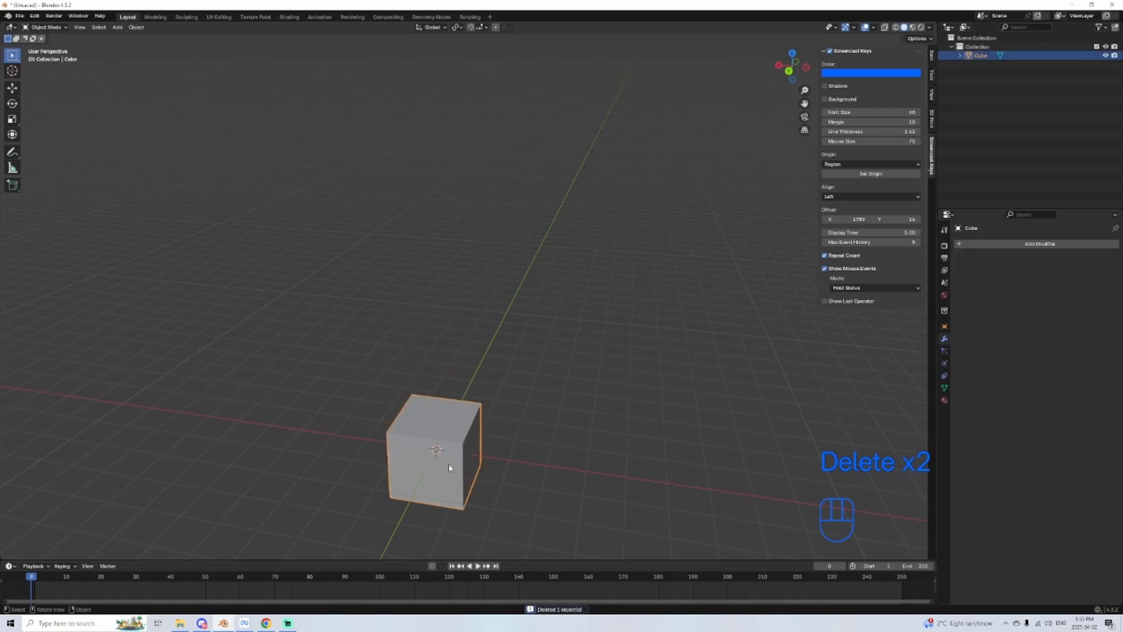
key(Delete)
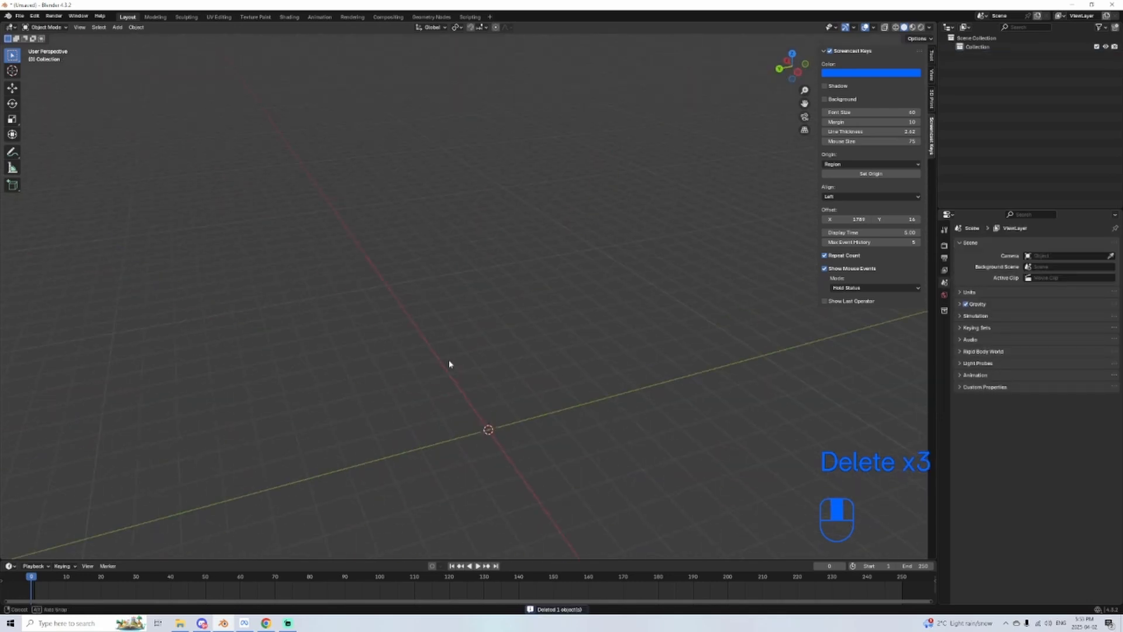